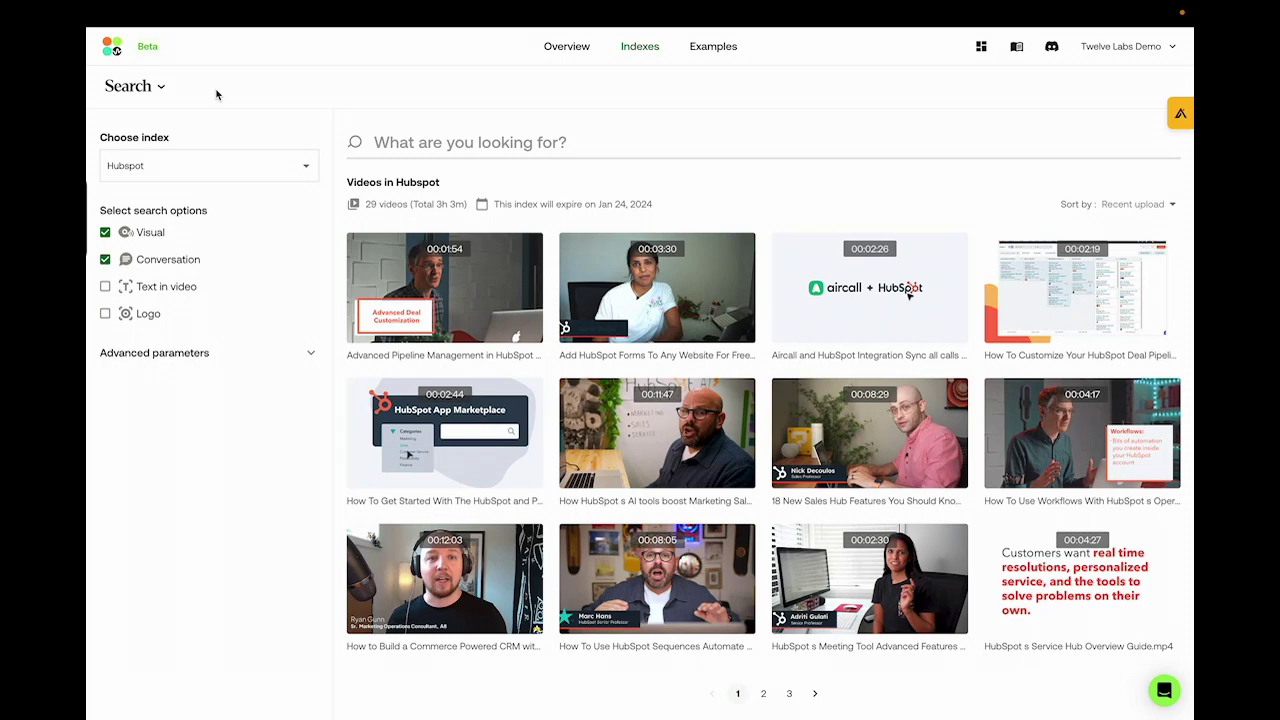
{"action": "left_click", "coordinate": [160, 87]}
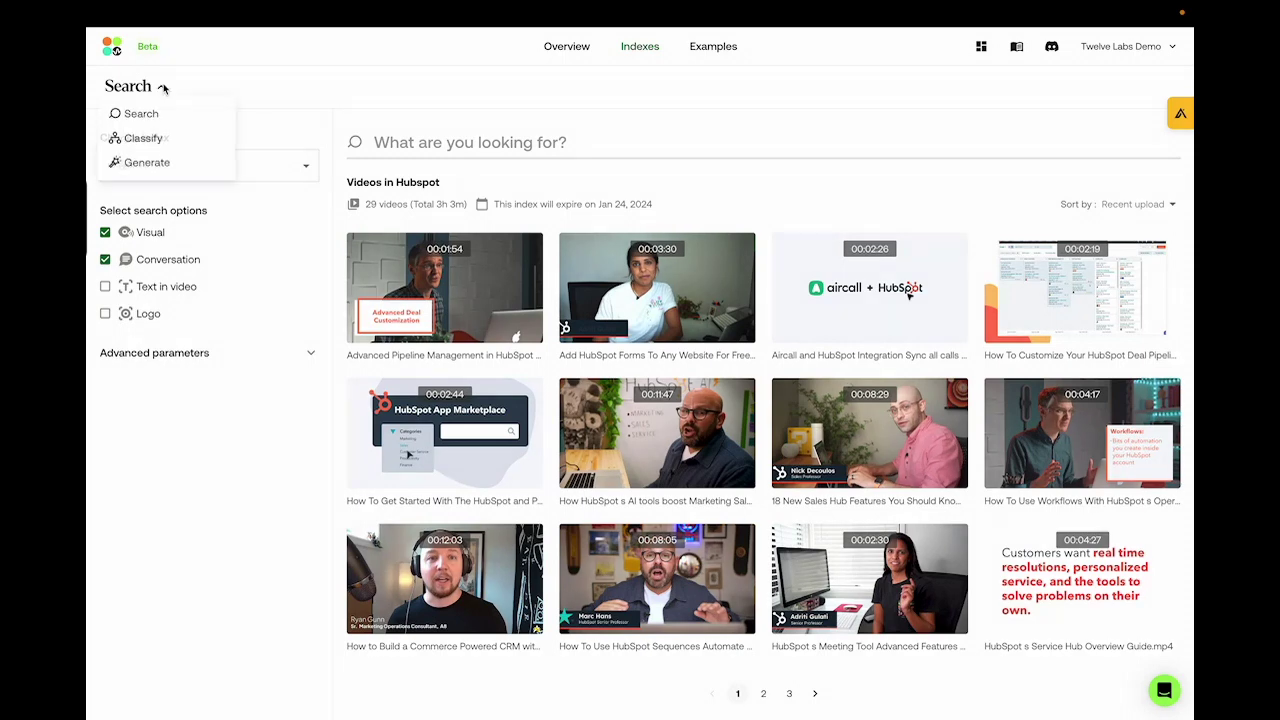
{"action": "left_click", "coordinate": [158, 142]}
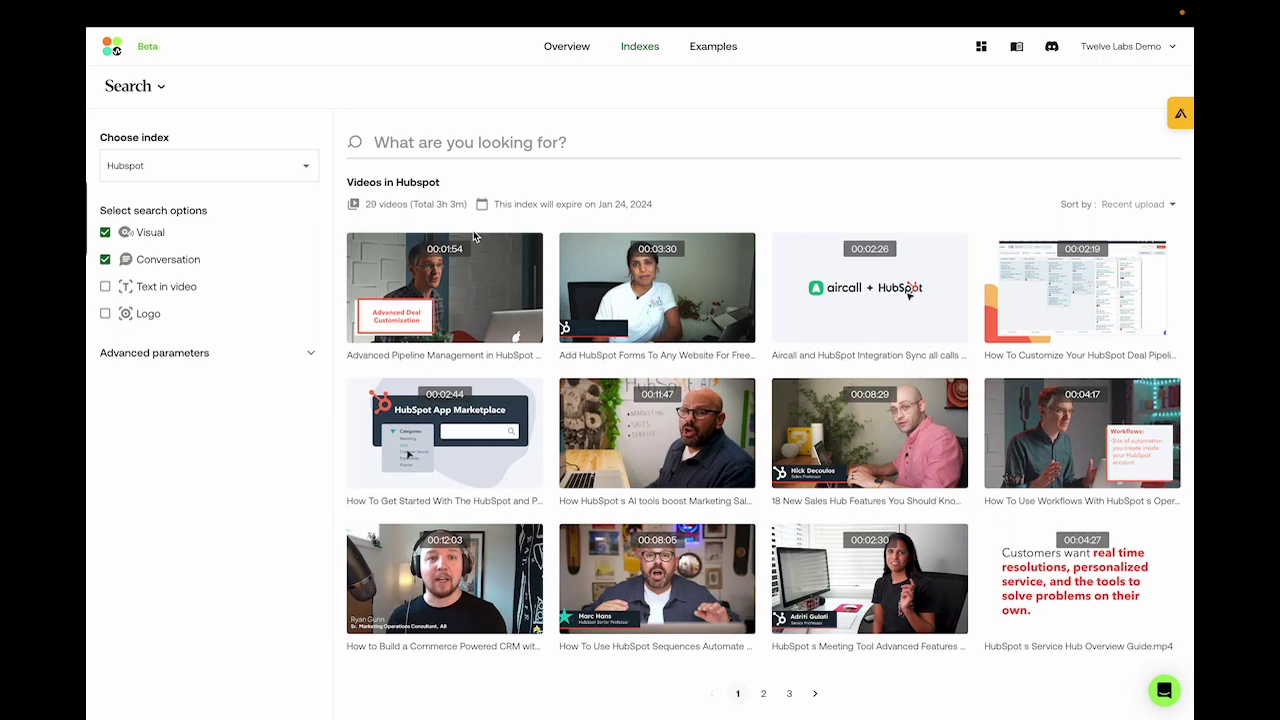
Step: Search the Hubspot index for "cat", play the first matching clip and pause it
{"action": "left_click", "coordinate": [519, 146]}
{"action": "type", "text": "ca"}
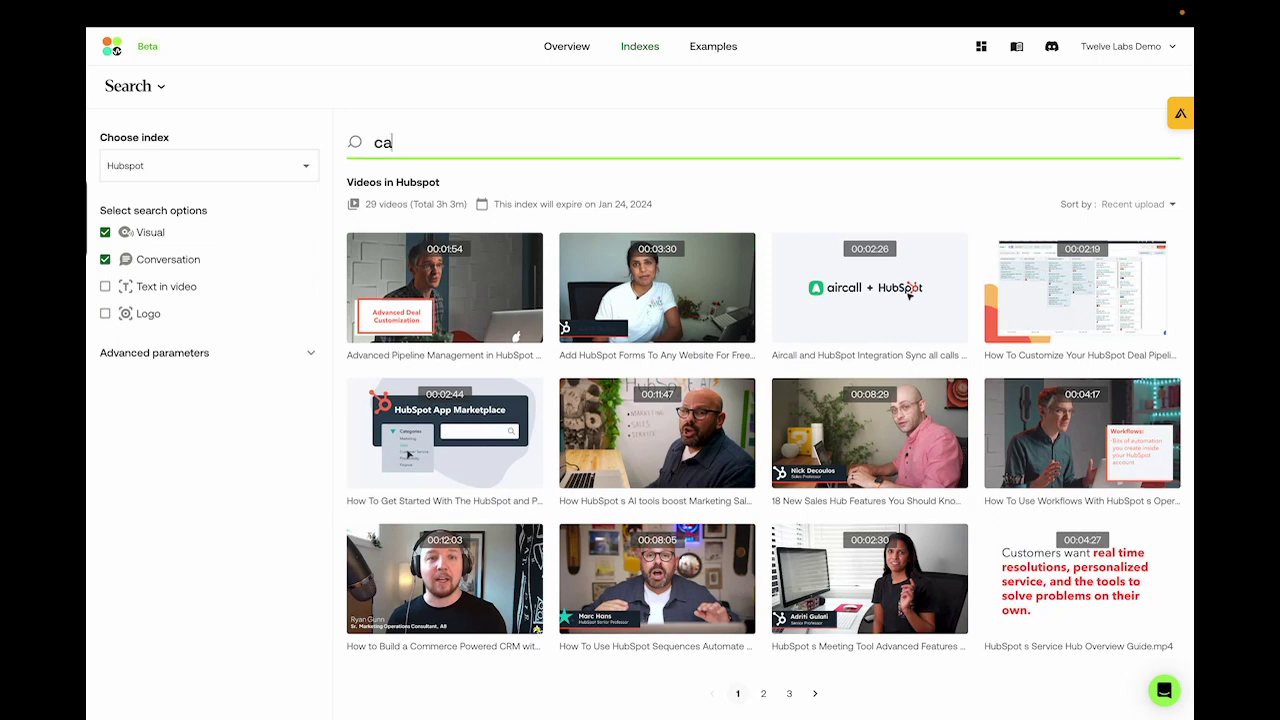
{"action": "type", "text": "t"}
{"action": "key", "text": "Return"}
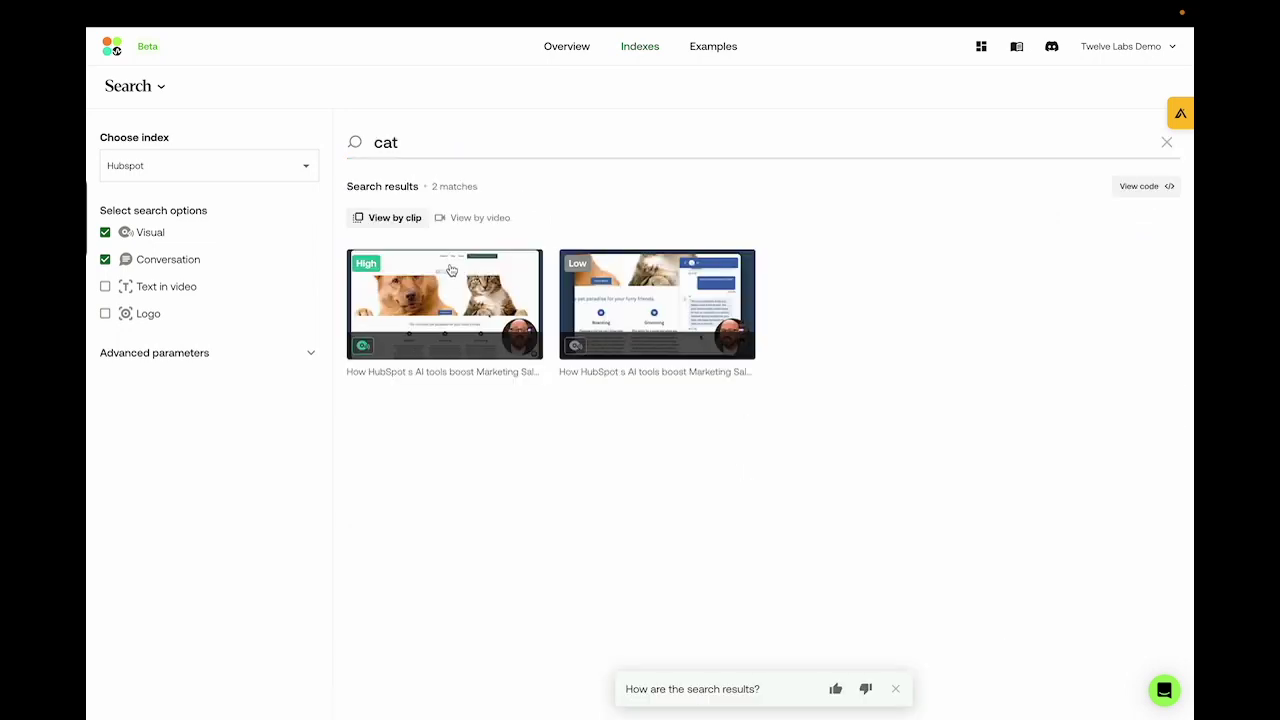
{"action": "left_click", "coordinate": [451, 270]}
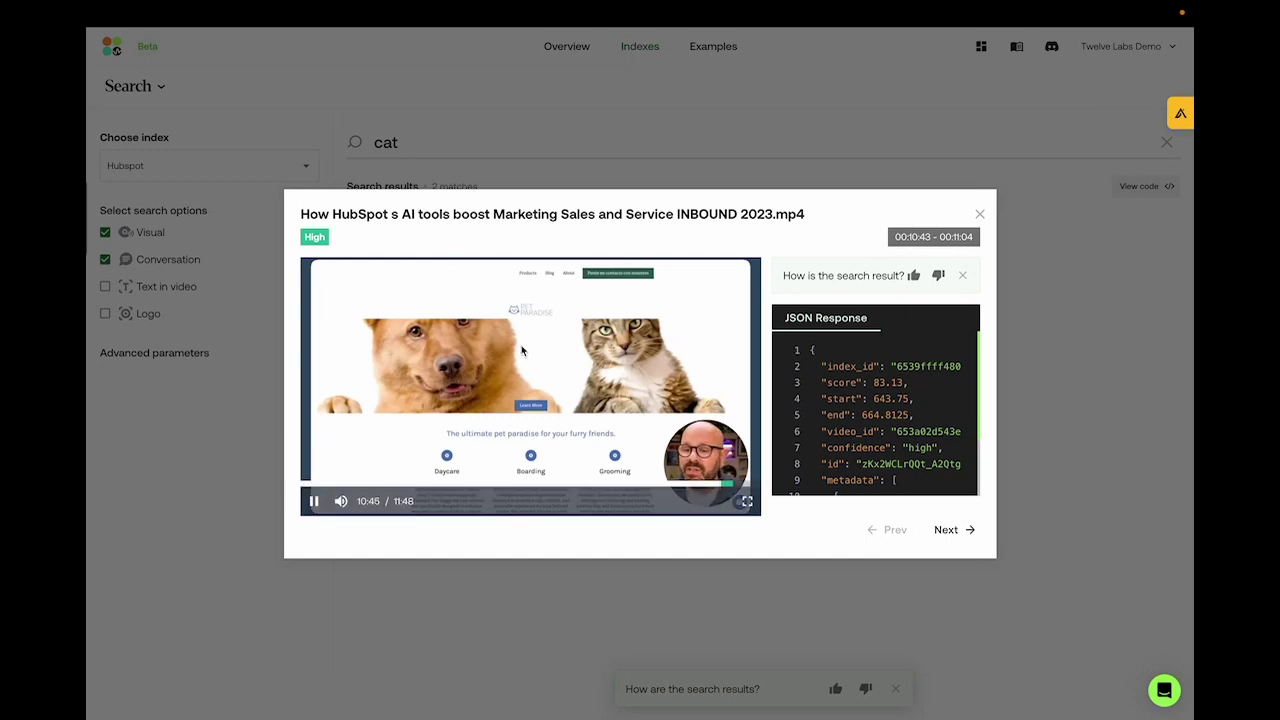
{"action": "left_click", "coordinate": [315, 503]}
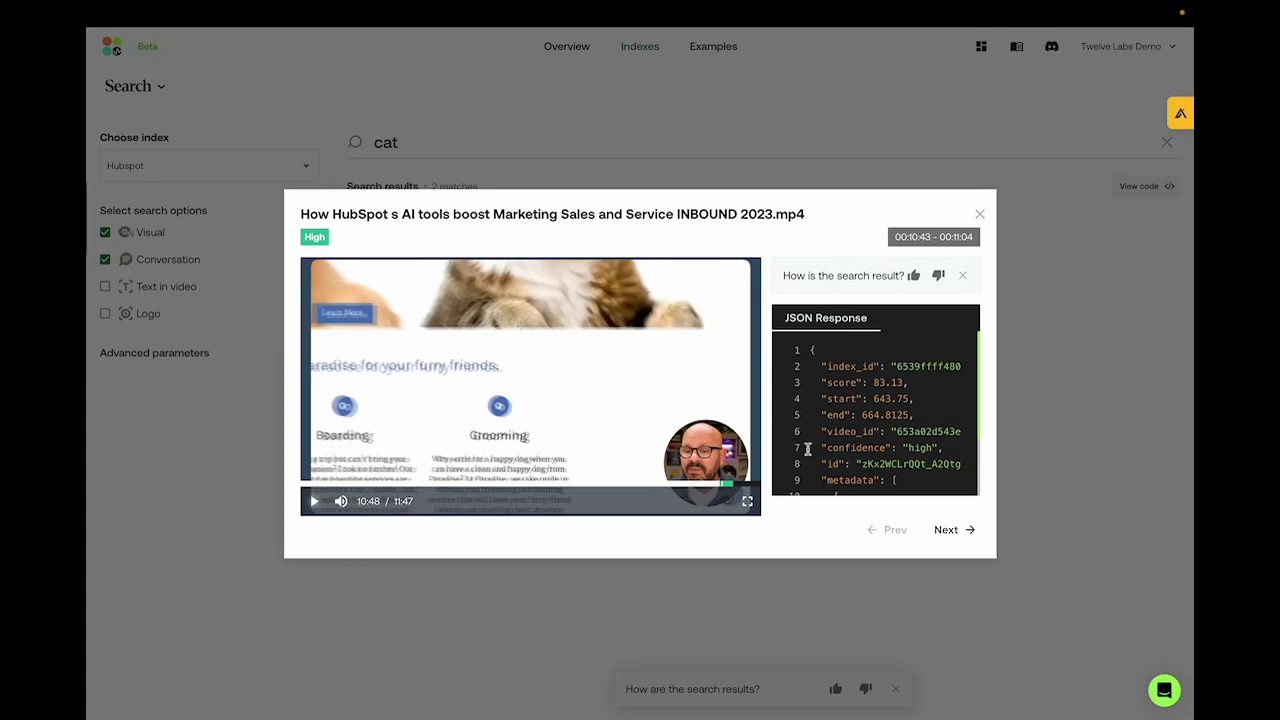
Step: Search the Hubspot index for "explained", open the first matching clip and step forward through the following results
{"action": "double_click", "coordinate": [403, 152]}
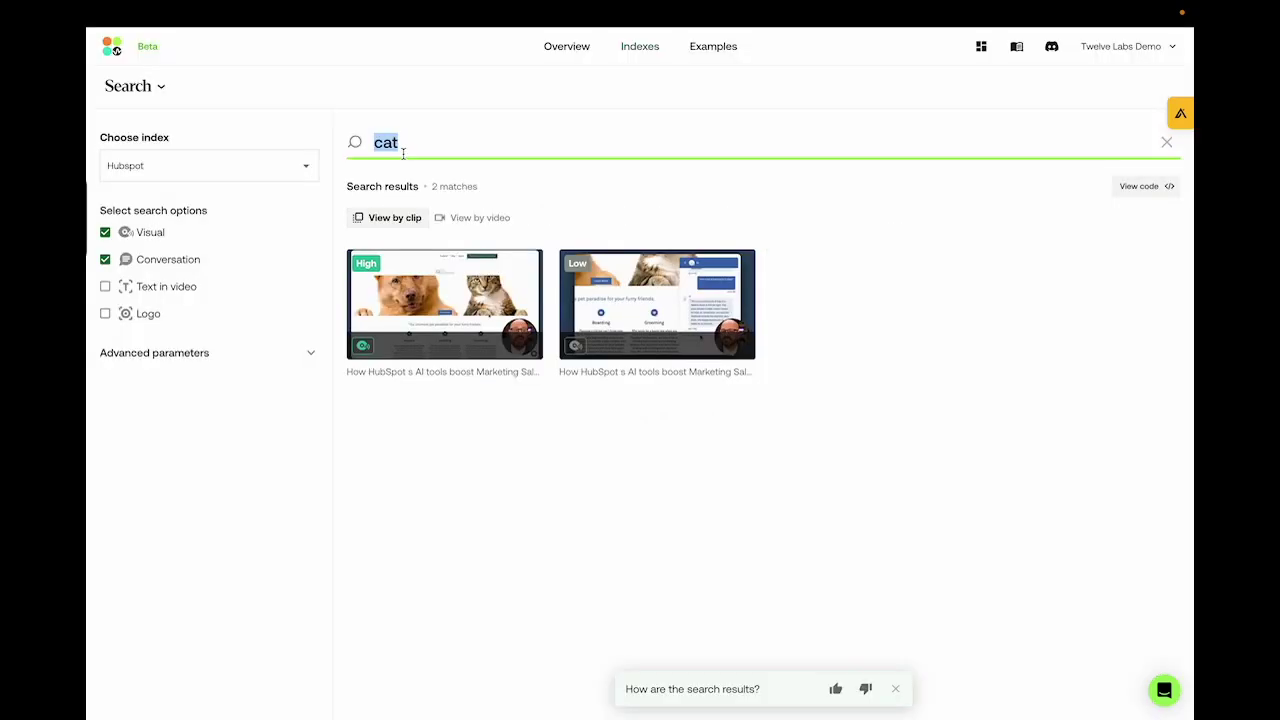
{"action": "type", "text": "explained"}
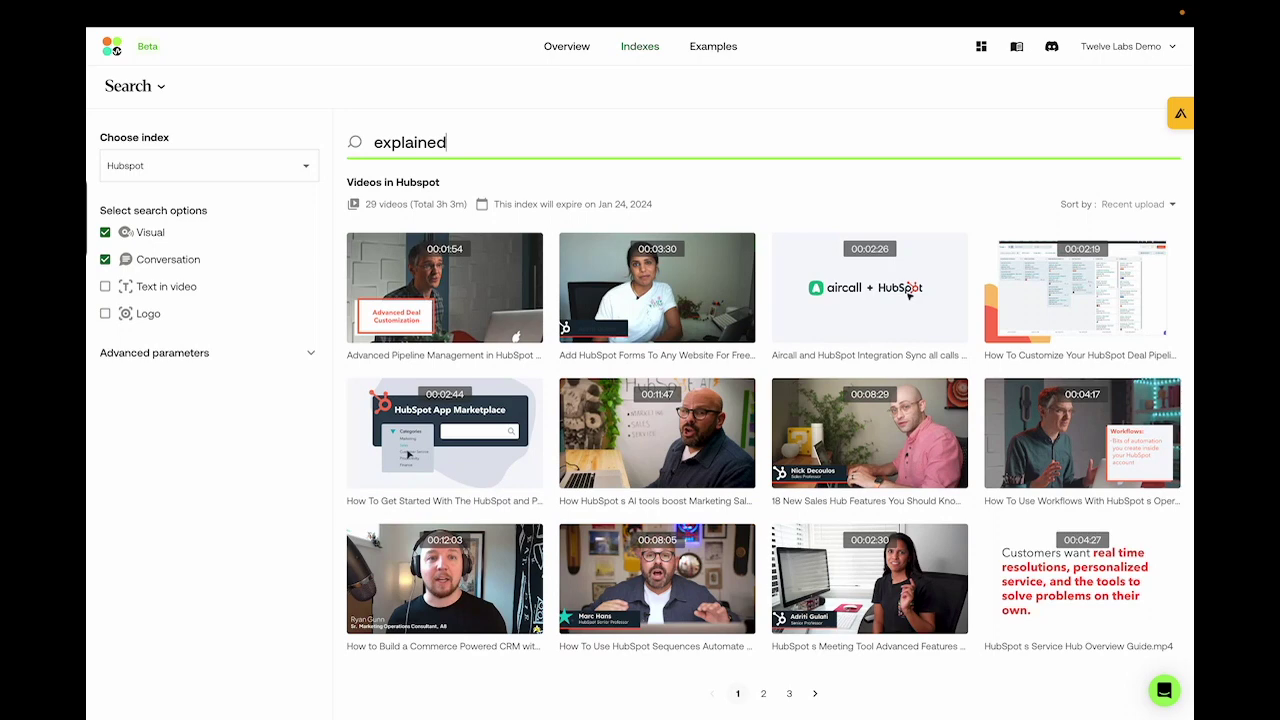
{"action": "key", "text": "Return"}
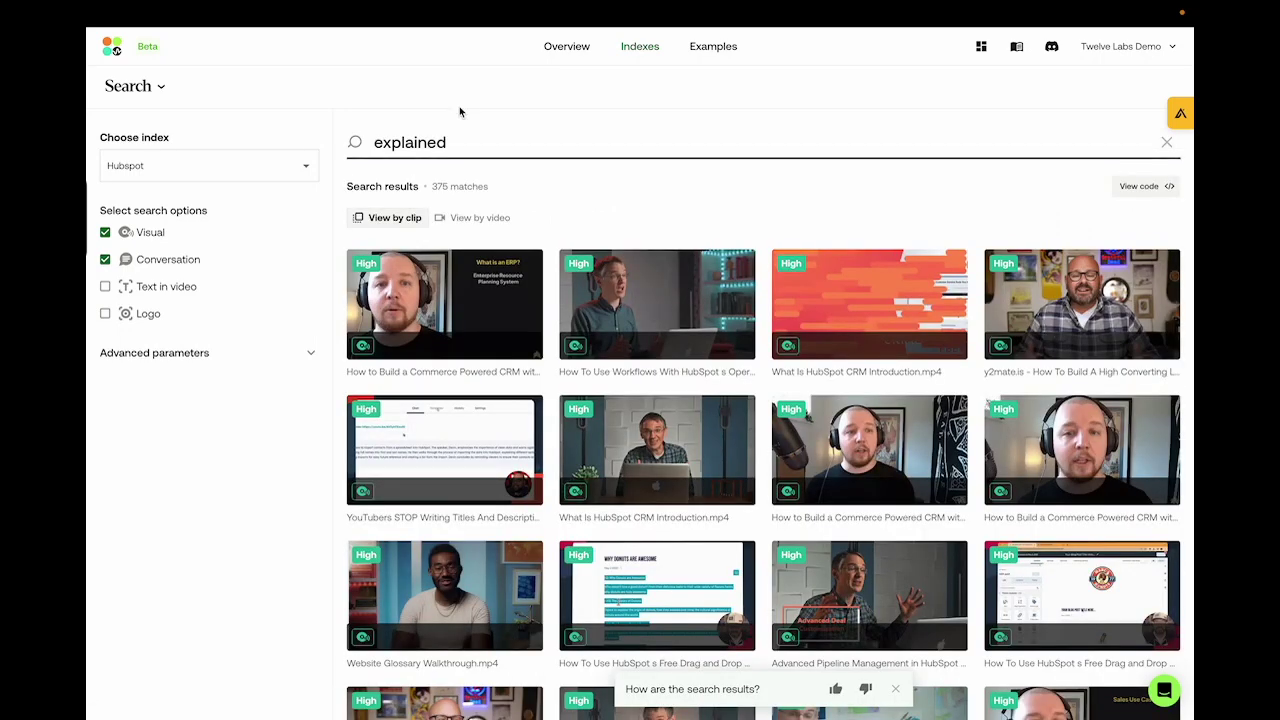
{"action": "left_click", "coordinate": [422, 264]}
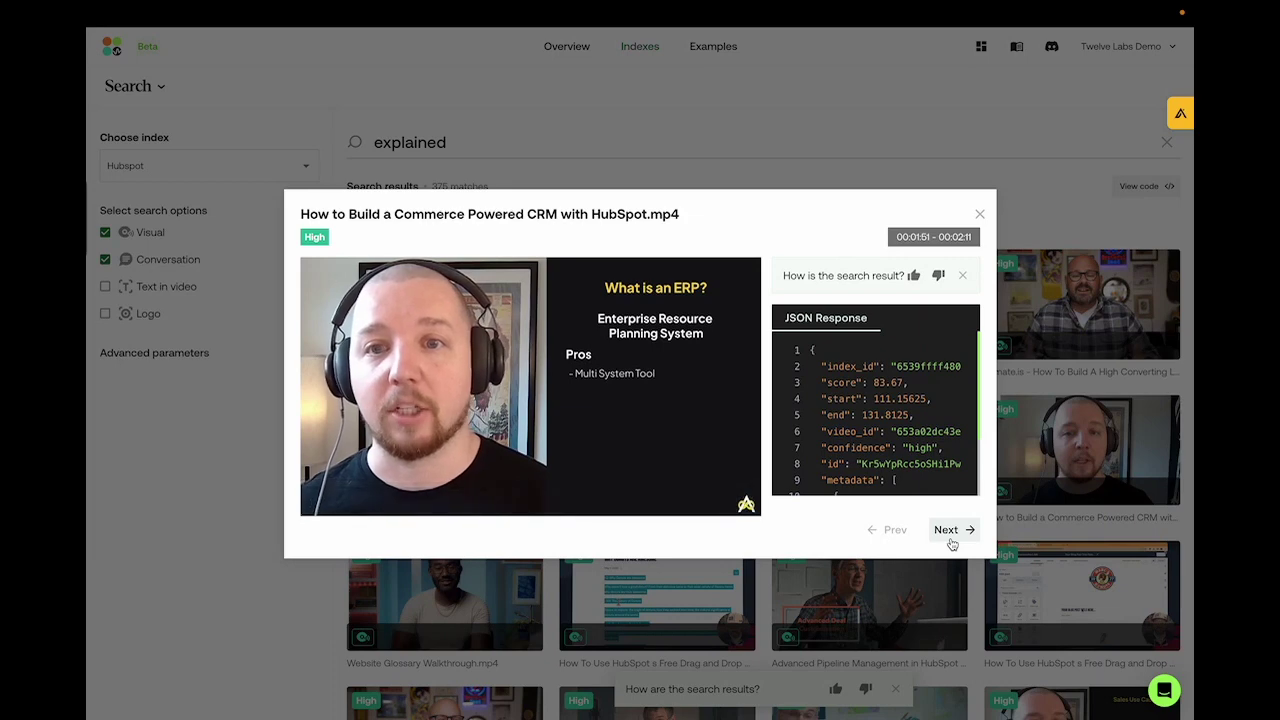
{"action": "left_click", "coordinate": [952, 544]}
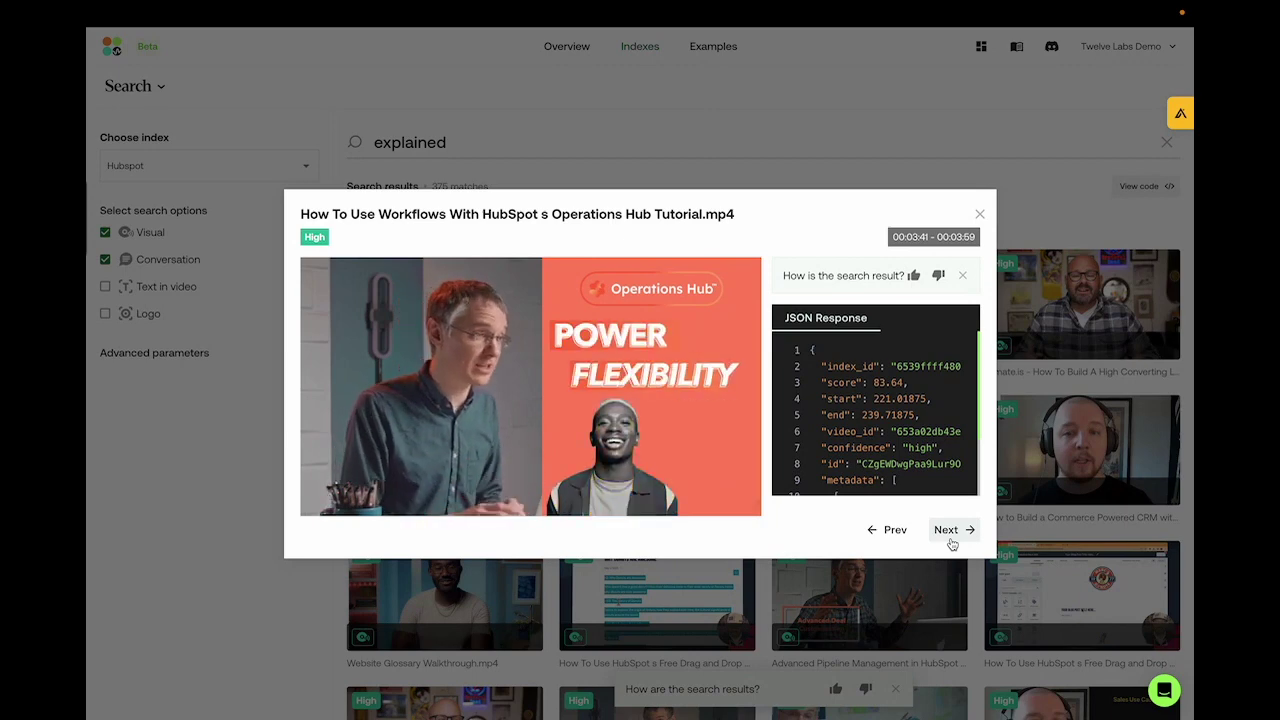
{"action": "left_click", "coordinate": [951, 540]}
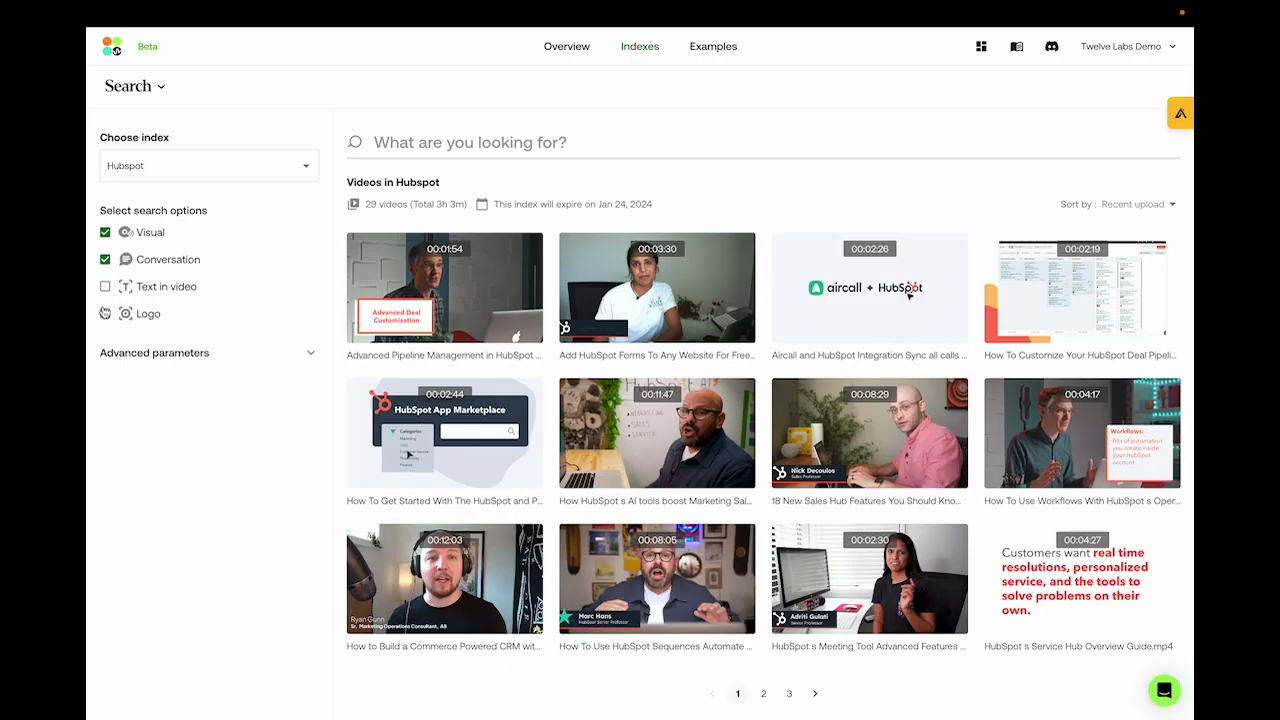
Step: Include Logo in the search options, search for "linkedin", view the first matching clip and close it
{"action": "left_click", "coordinate": [105, 314]}
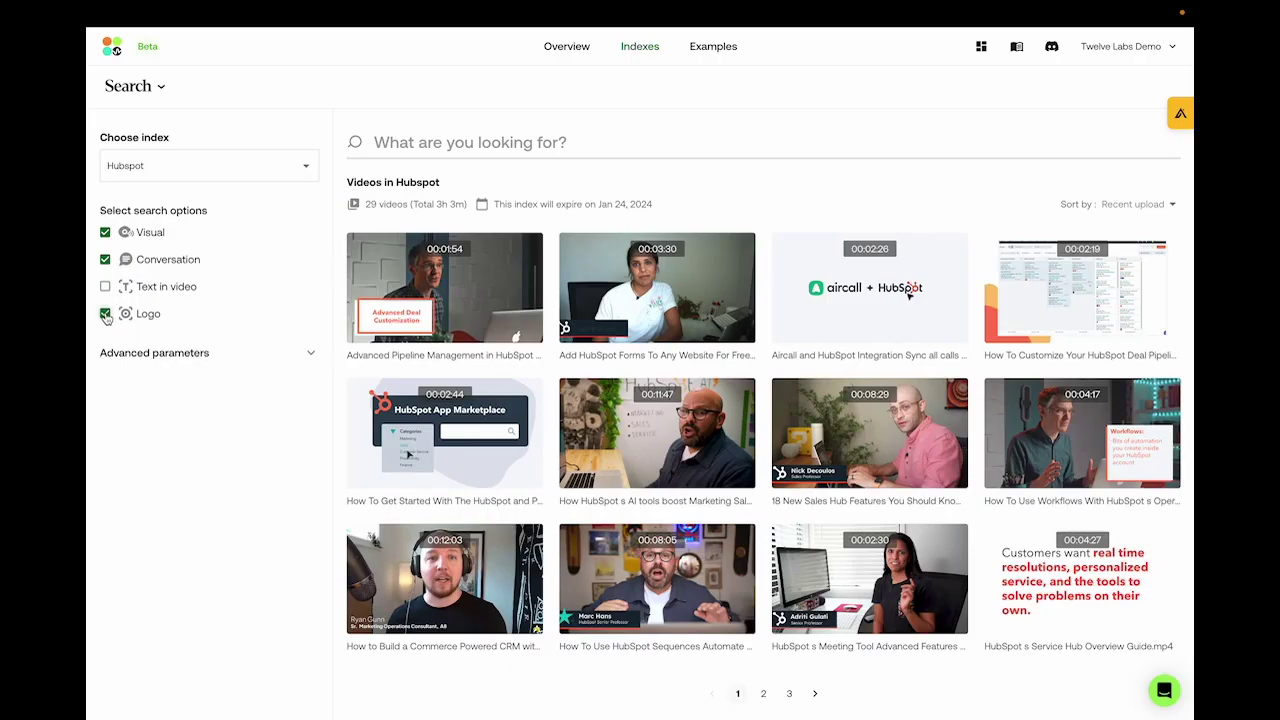
{"action": "left_click", "coordinate": [472, 150]}
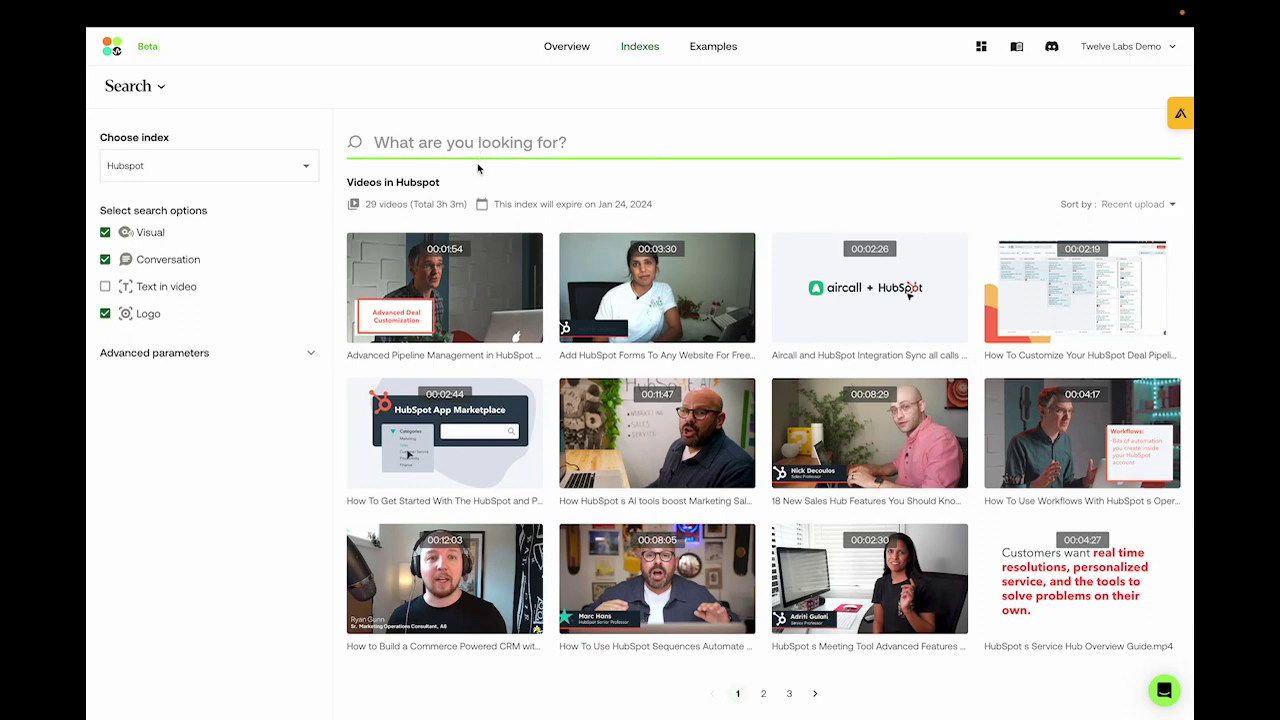
{"action": "type", "text": "linkedin"}
{"action": "key", "text": "Return"}
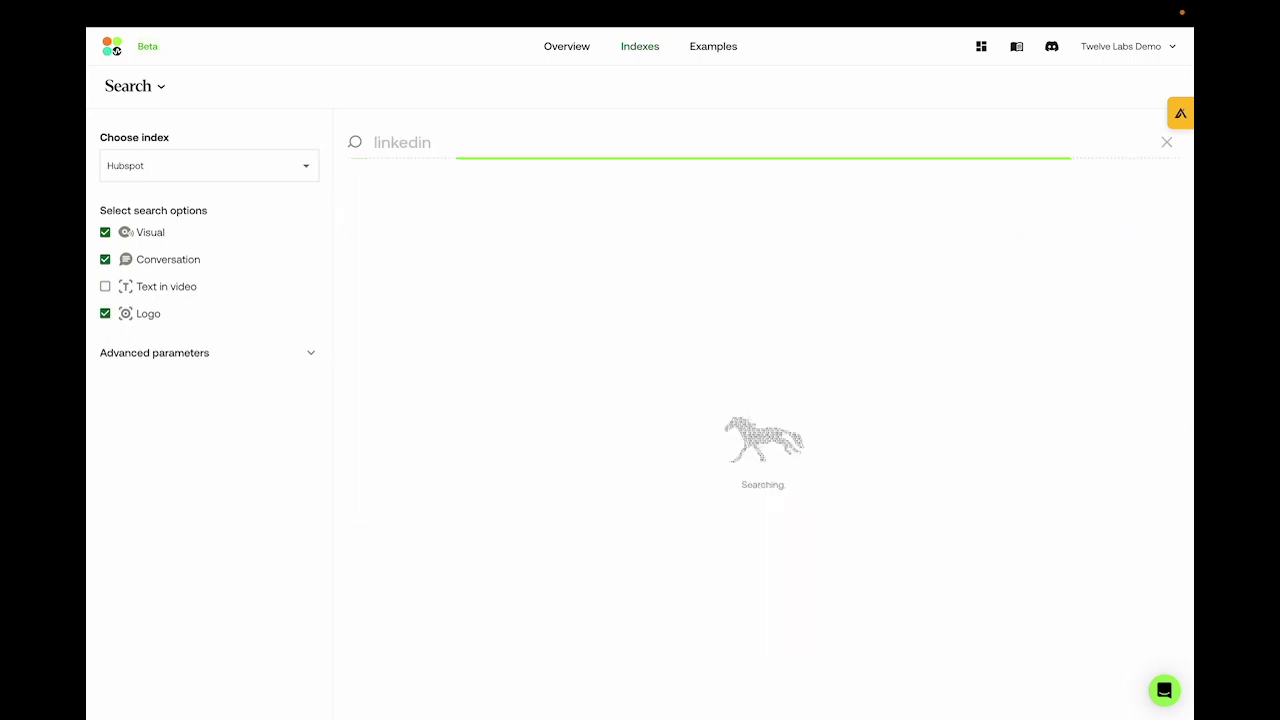
{"action": "left_click", "coordinate": [491, 266]}
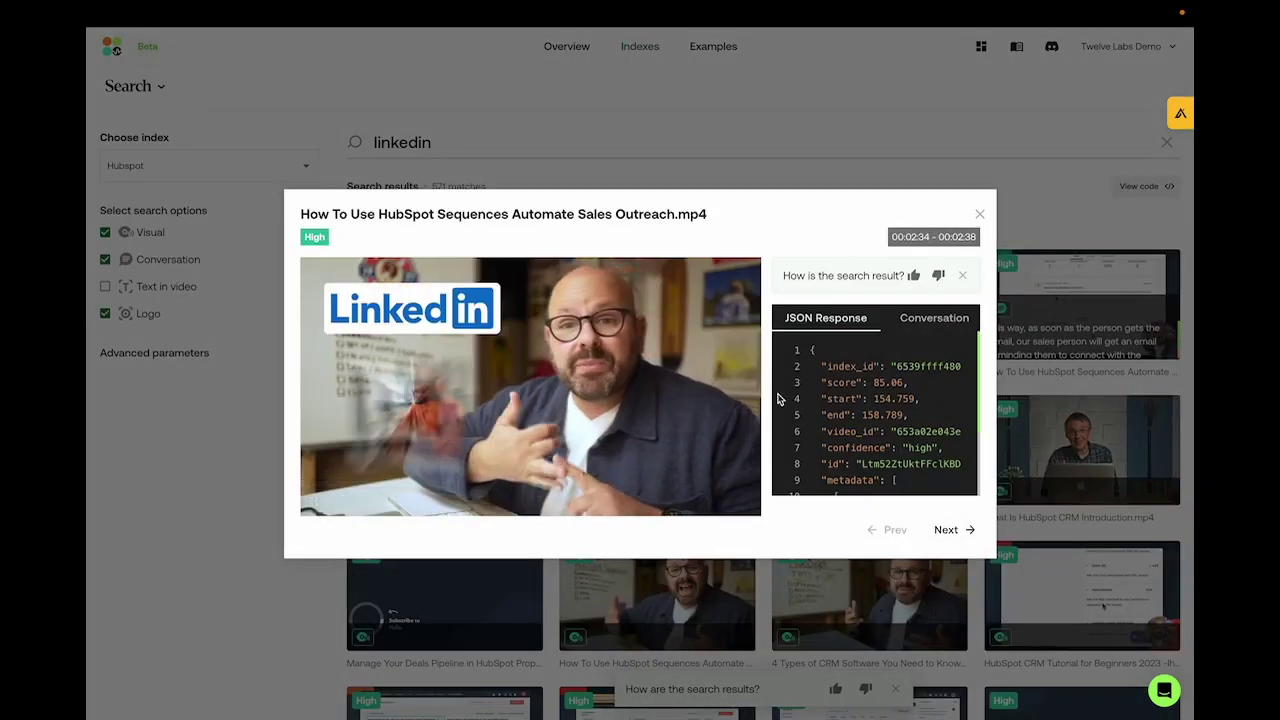
{"action": "left_click", "coordinate": [979, 214]}
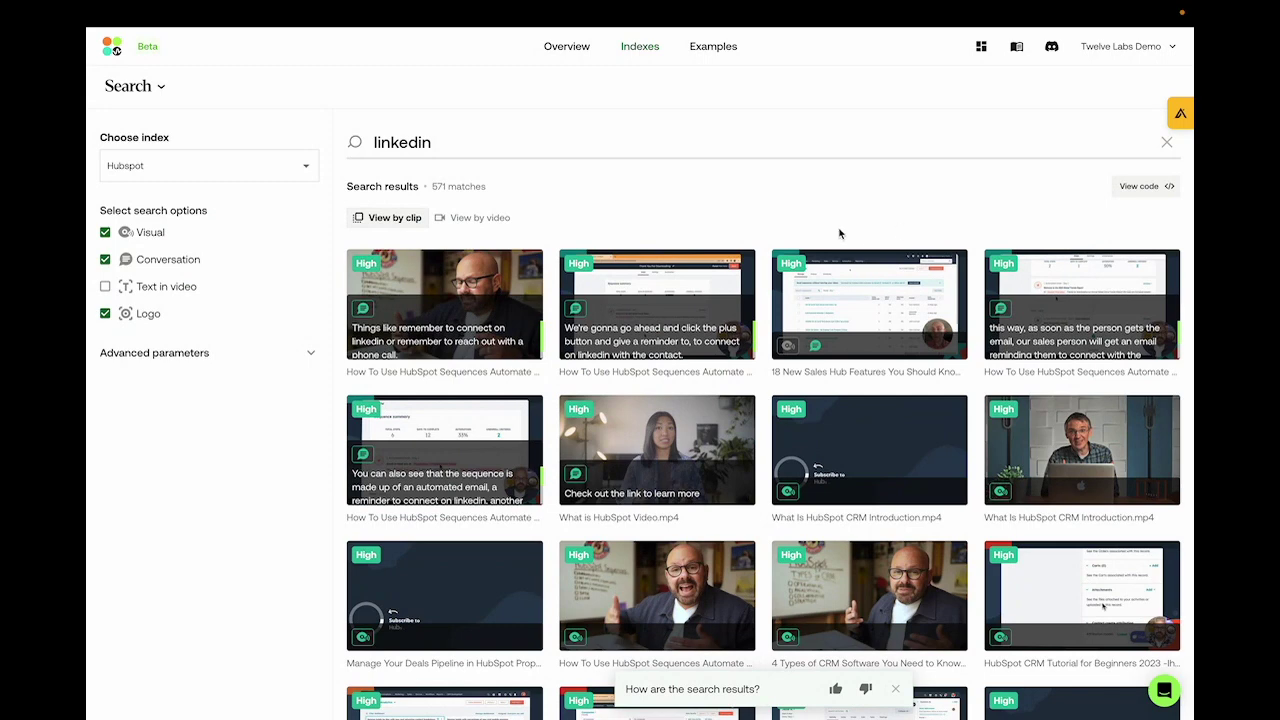
Step: Search for "automating linkedin connection requests?", view the first matching clip and close it
{"action": "left_click", "coordinate": [632, 141]}
{"action": "key", "text": "ctrl+a"}
{"action": "type", "text": "automating"}
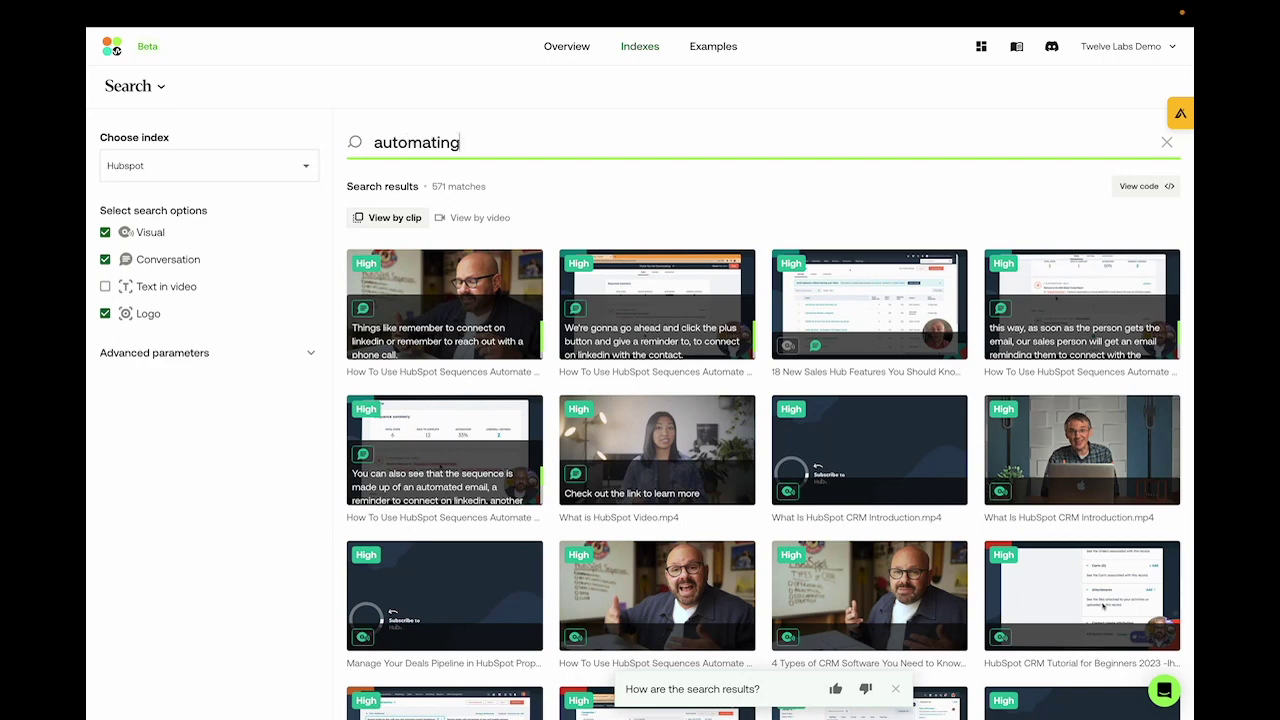
{"action": "type", "text": " linkedin connection requests?"}
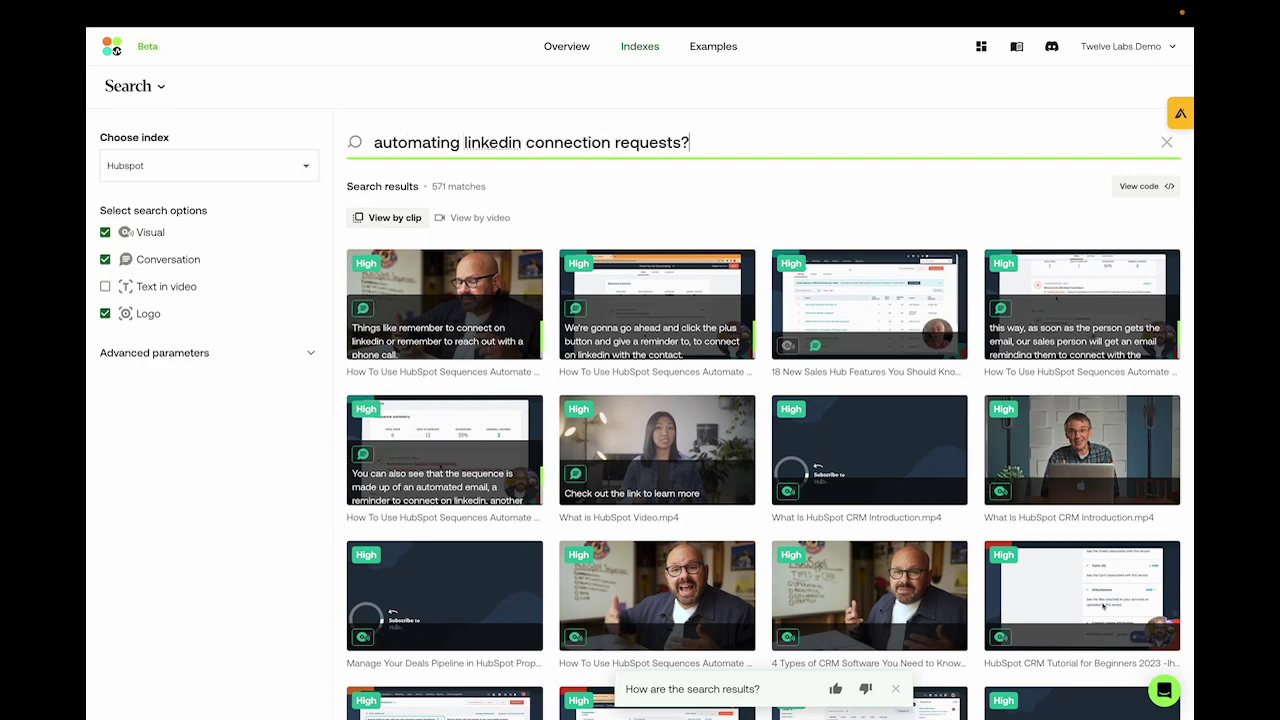
{"action": "key", "text": "Return"}
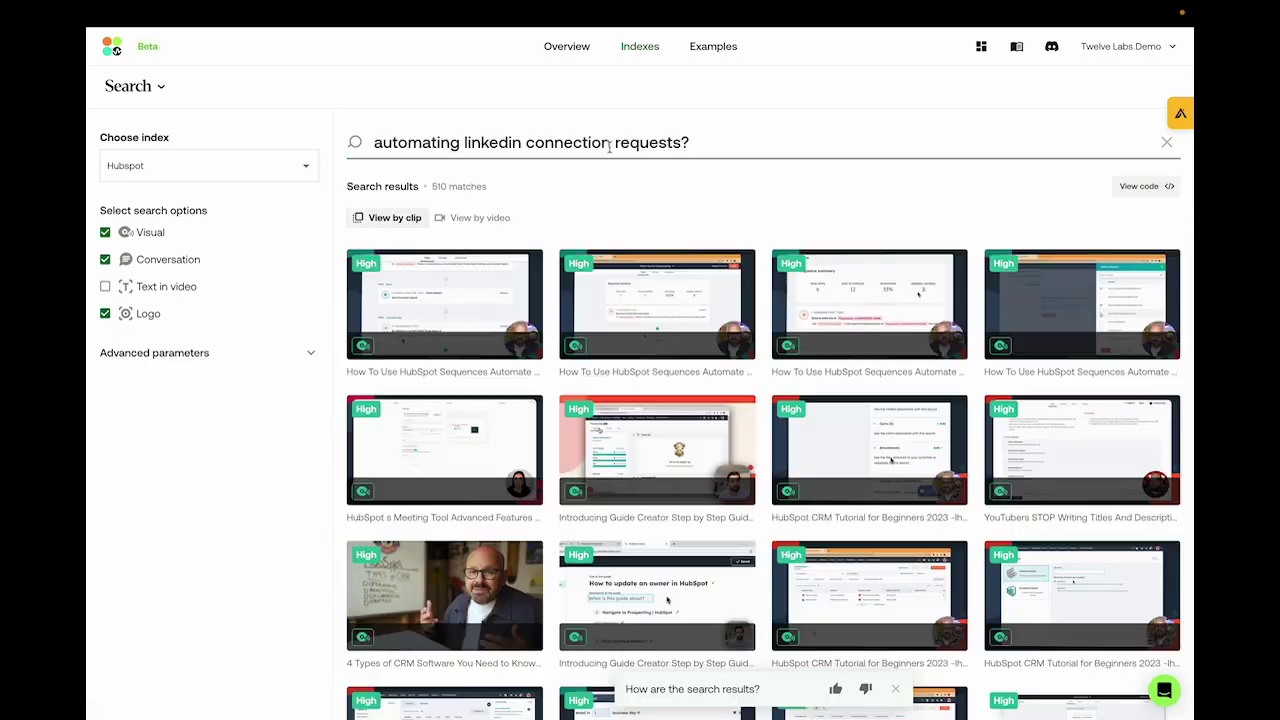
{"action": "left_click", "coordinate": [413, 286]}
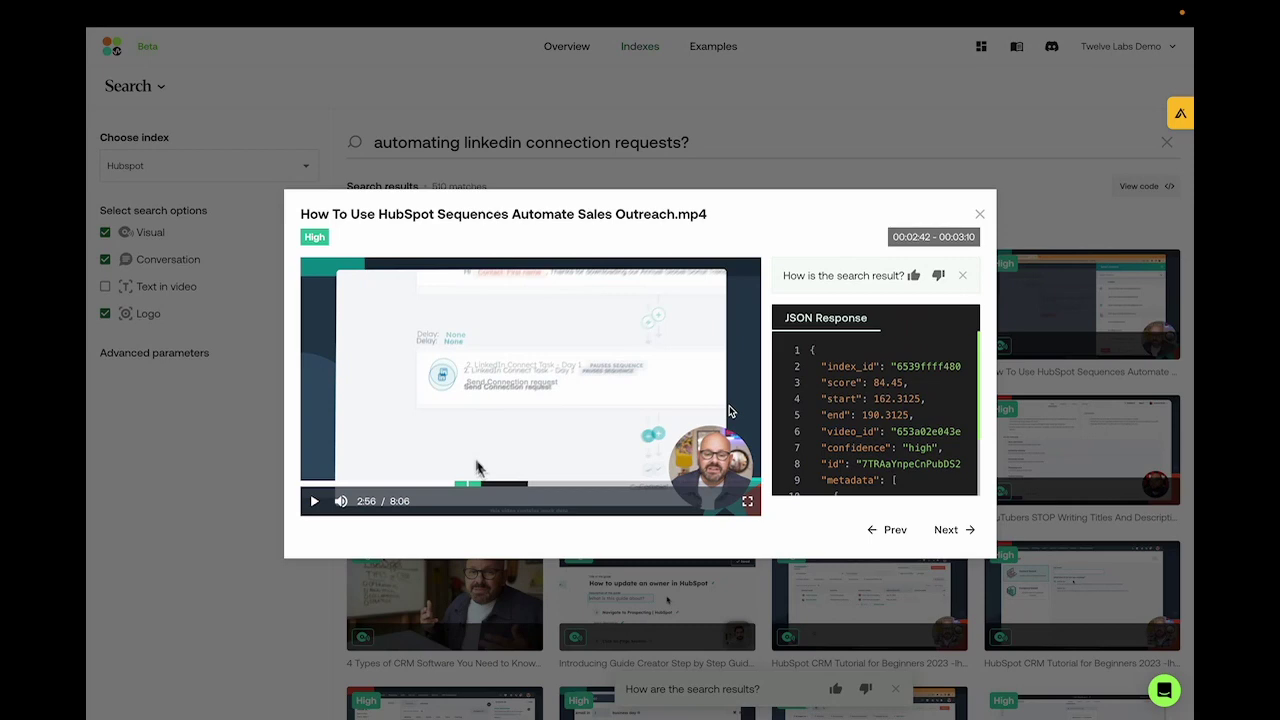
{"action": "left_click", "coordinate": [979, 215]}
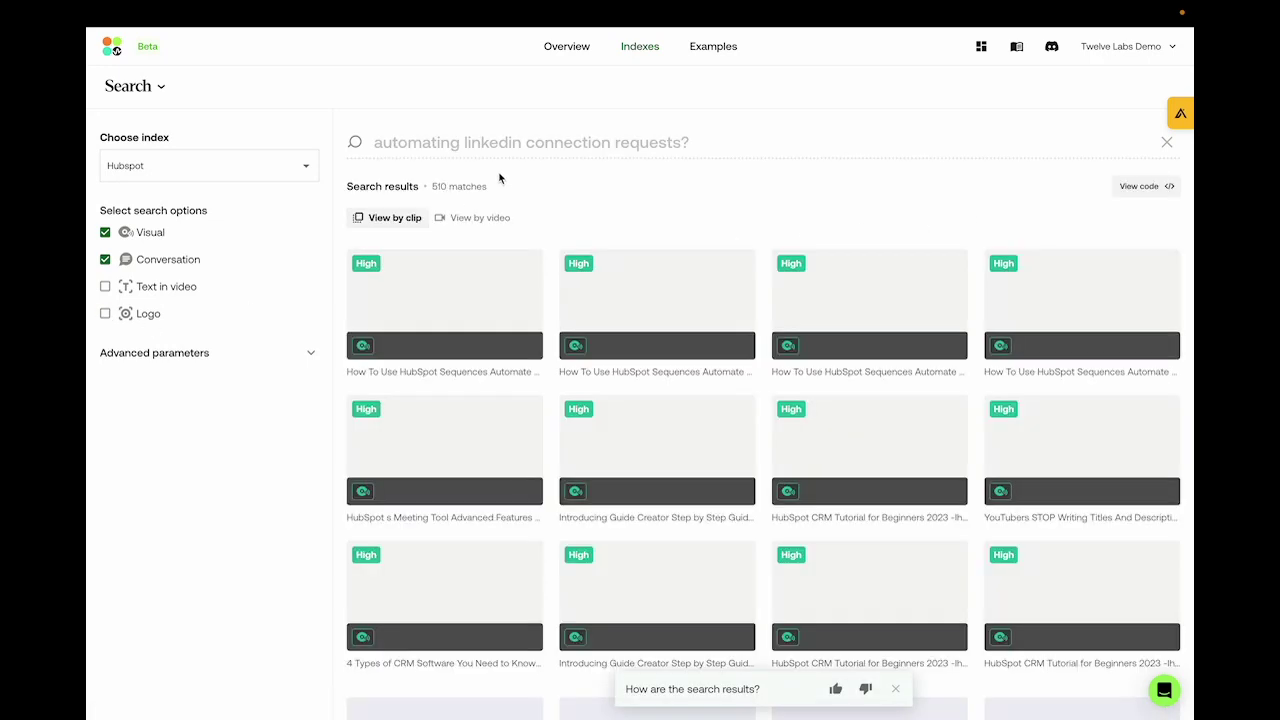
Step: Search for "a man with a pink shirt and glasses", view the first matching clip and close it
{"action": "triple_click", "coordinate": [497, 142]}
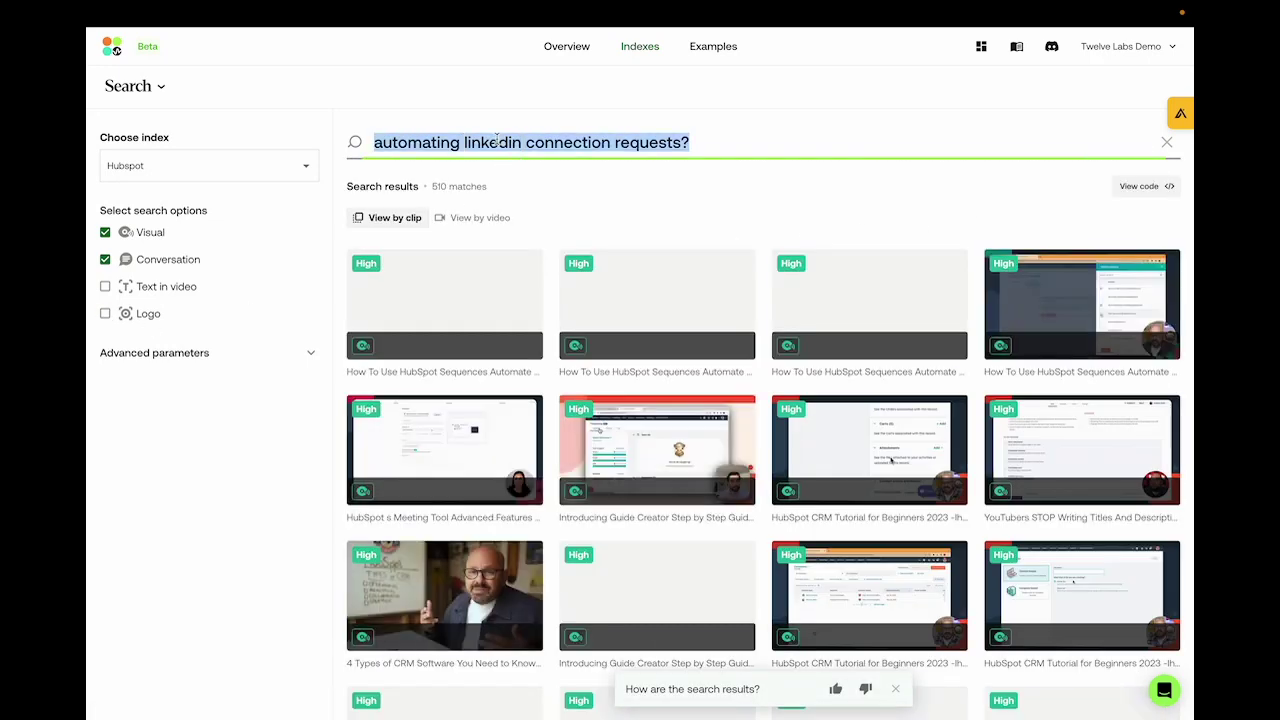
{"action": "type", "text": "a man with a p"}
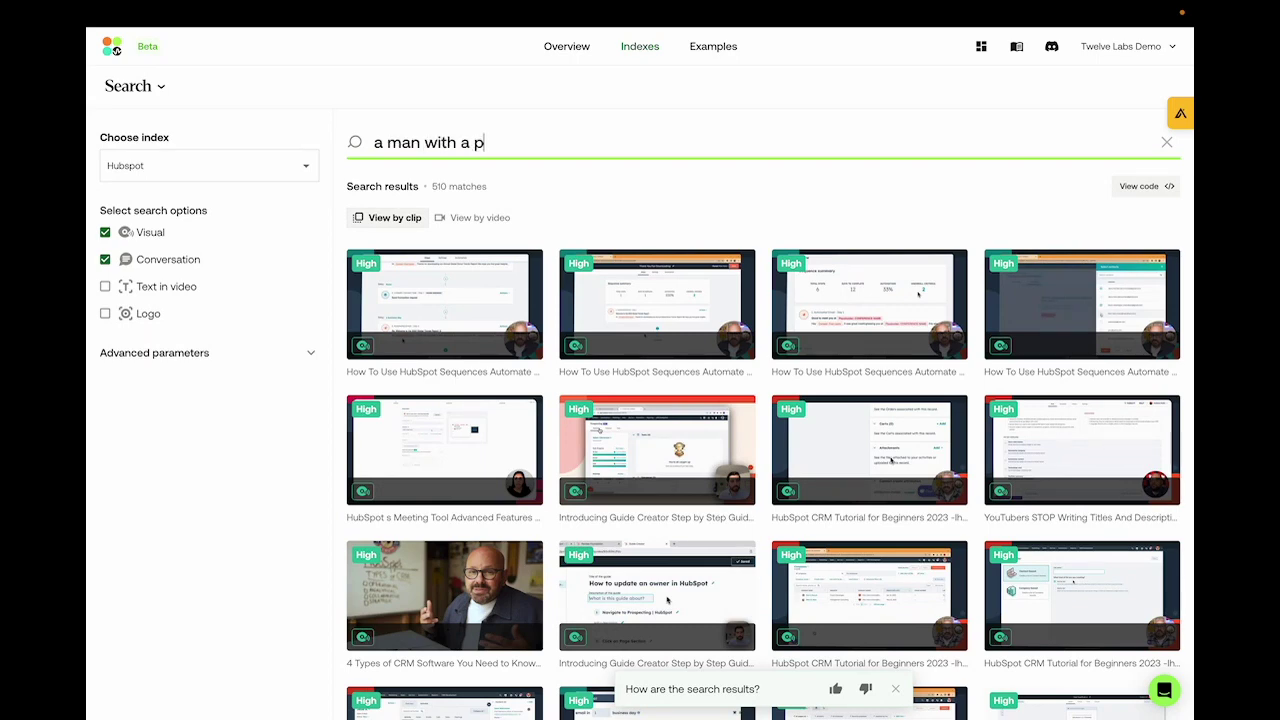
{"action": "type", "text": "ink shirt and glasses"}
{"action": "key", "text": "Return"}
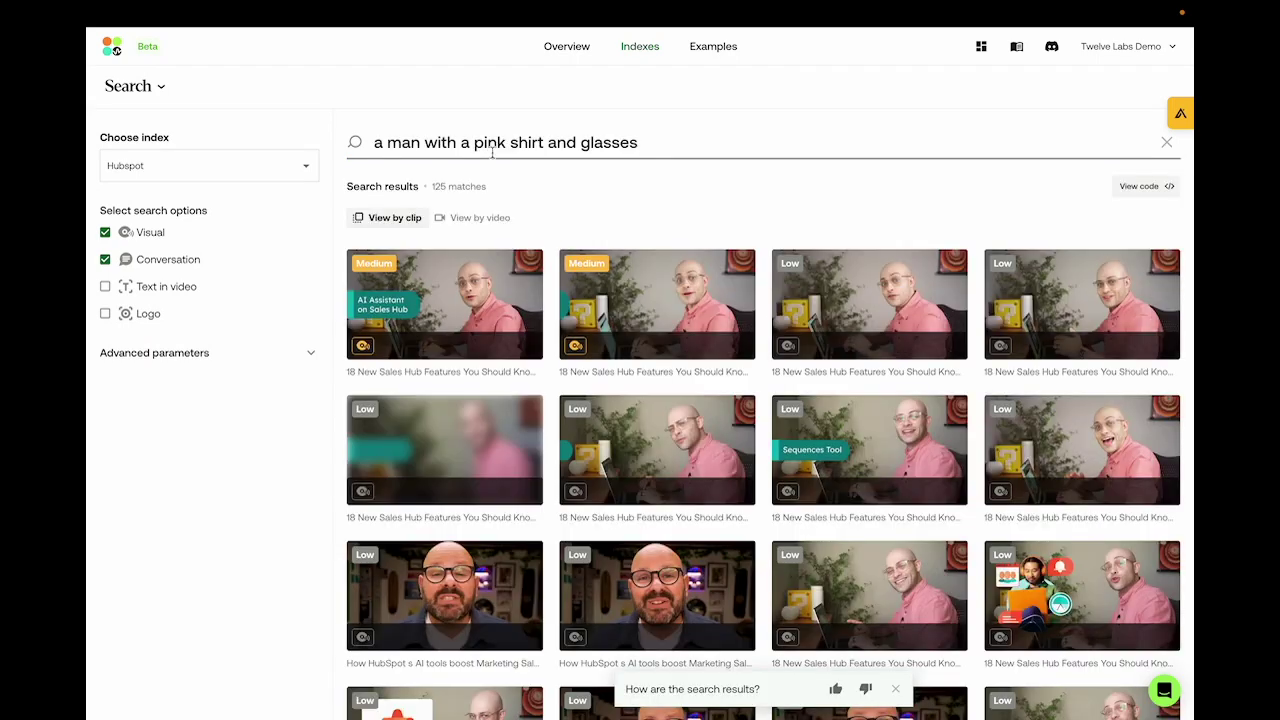
{"action": "left_click", "coordinate": [482, 304]}
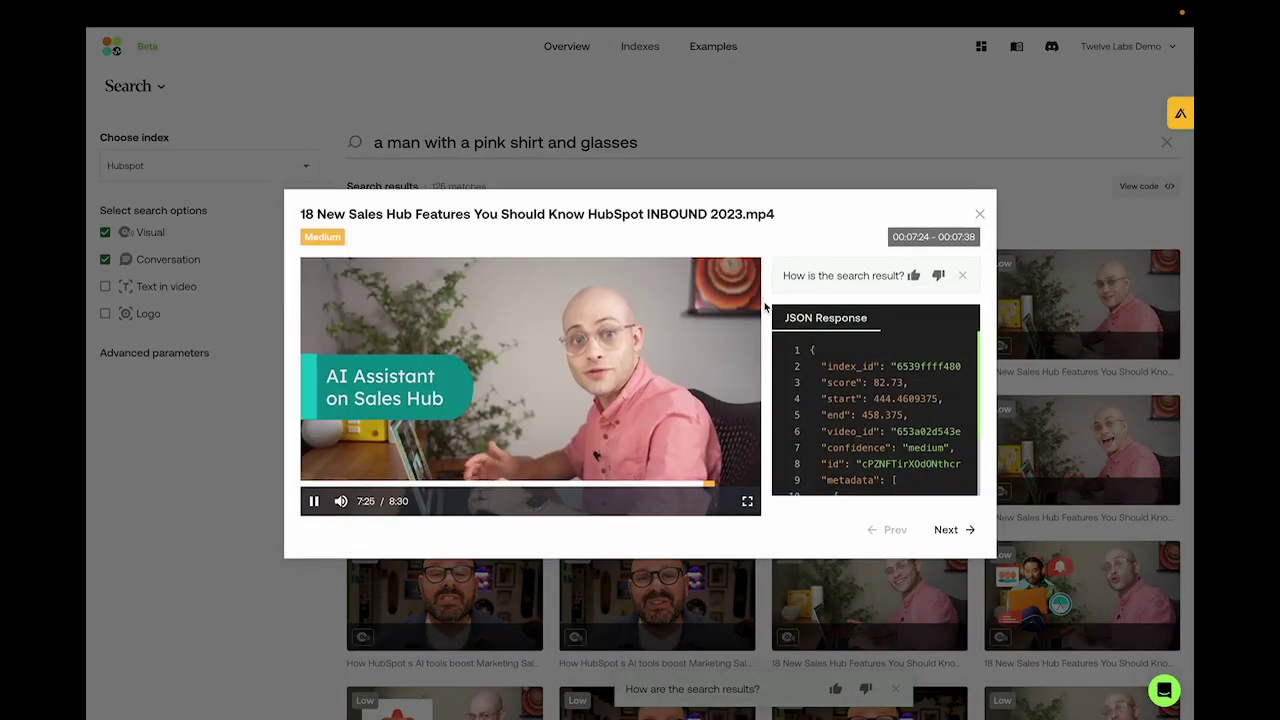
{"action": "mouse_move", "coordinate": [752, 317]}
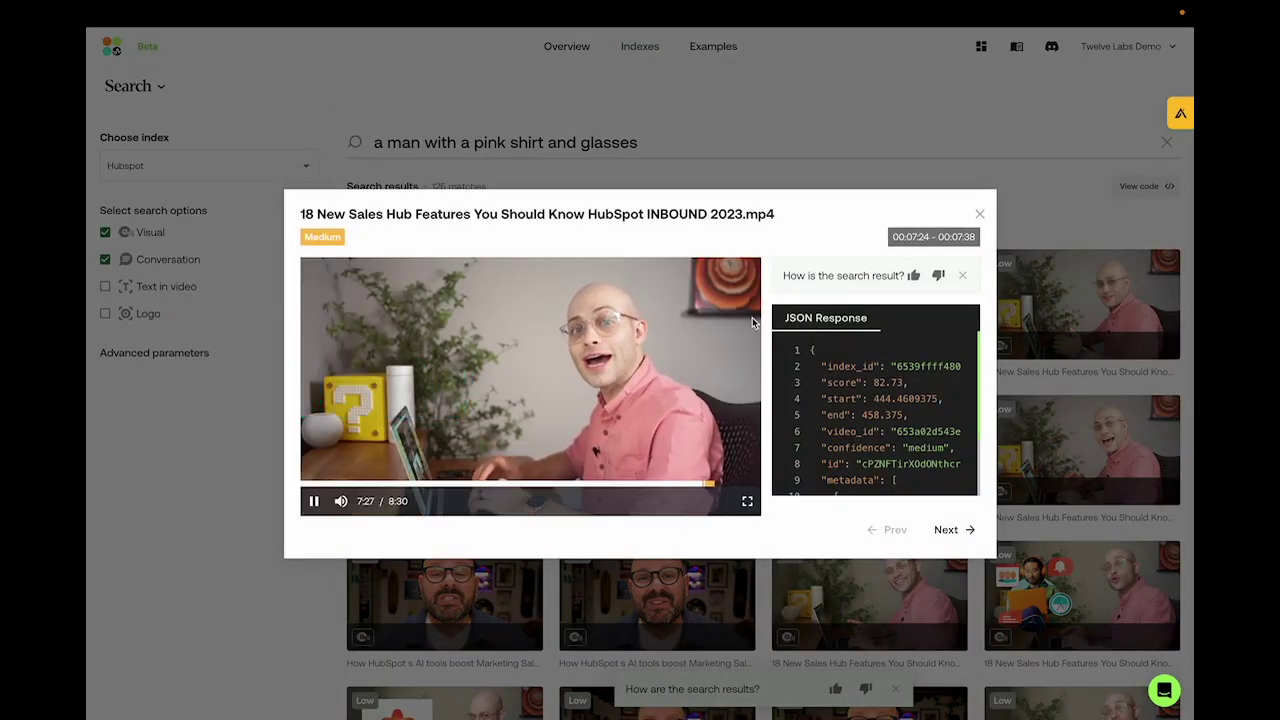
{"action": "left_click", "coordinate": [980, 213]}
Step: Replace the query with "children paintings in the background", search, view the matching clip and close it
{"action": "triple_click", "coordinate": [612, 135]}
{"action": "key", "text": "BackSpace"}
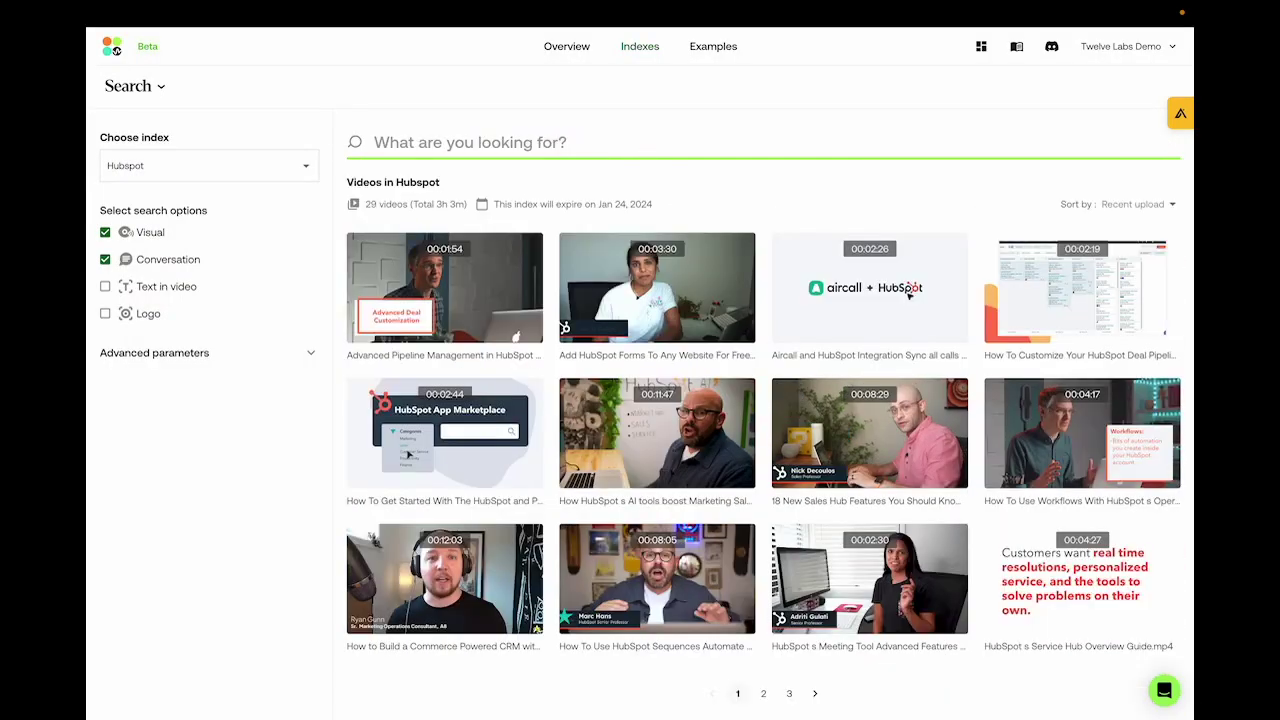
{"action": "type", "text": "children p"}
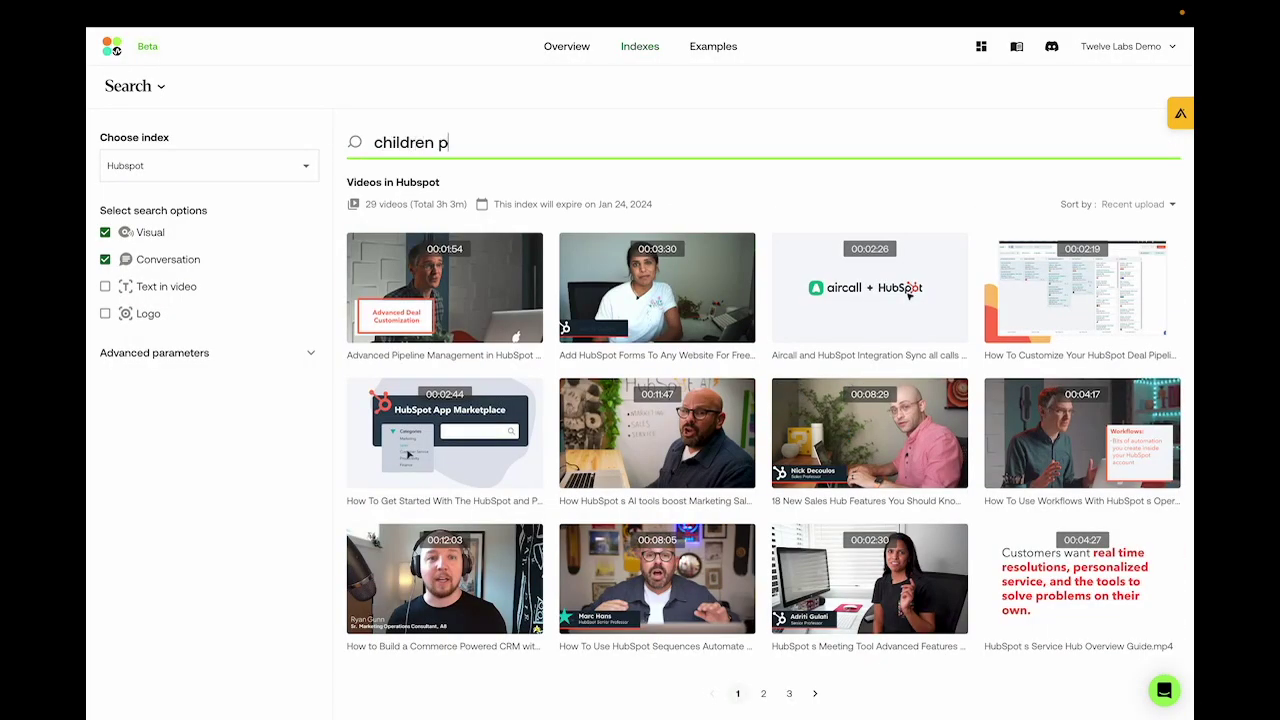
{"action": "type", "text": "aintings in the bak"}
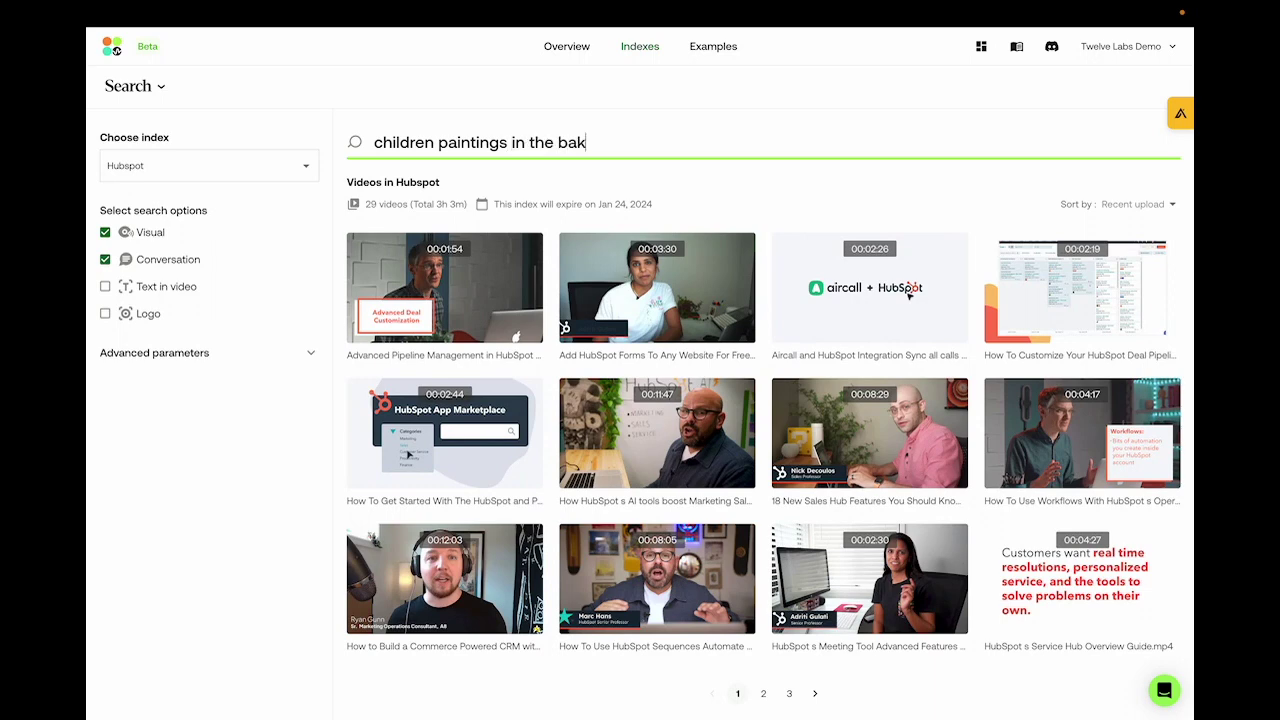
{"action": "type", "text": "ckground"}
{"action": "key", "text": "Return"}
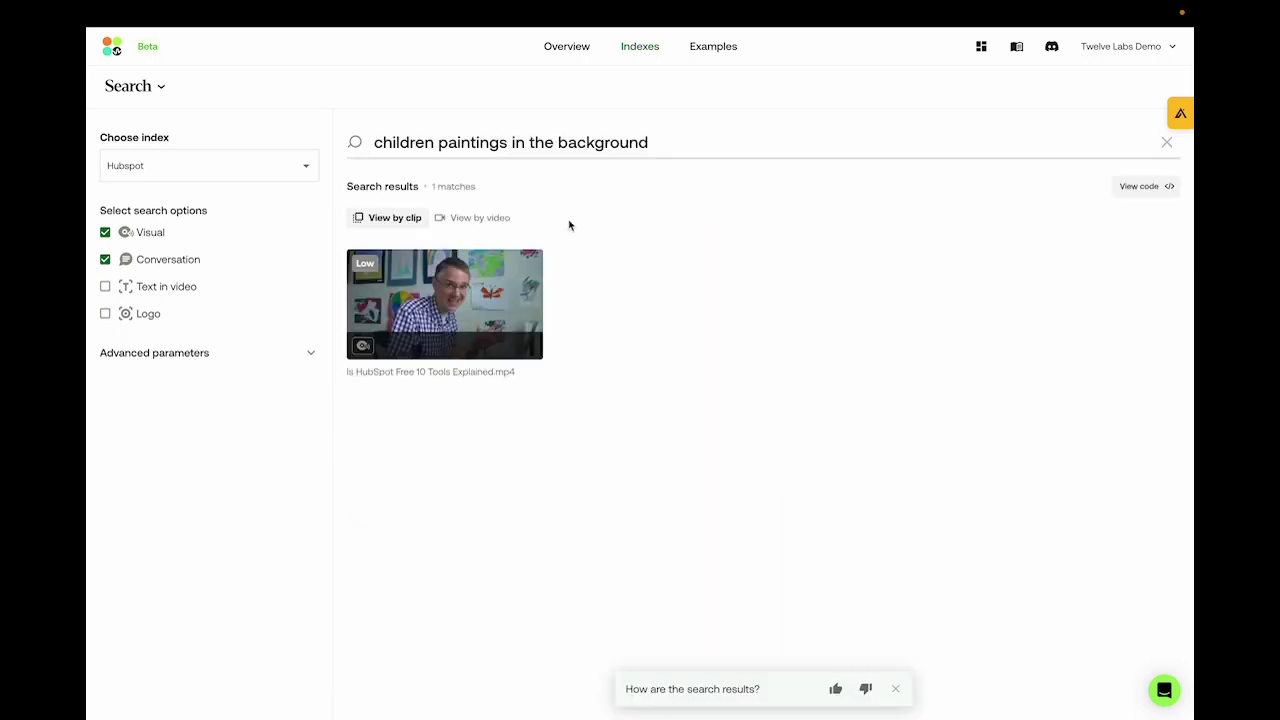
{"action": "left_click", "coordinate": [495, 286]}
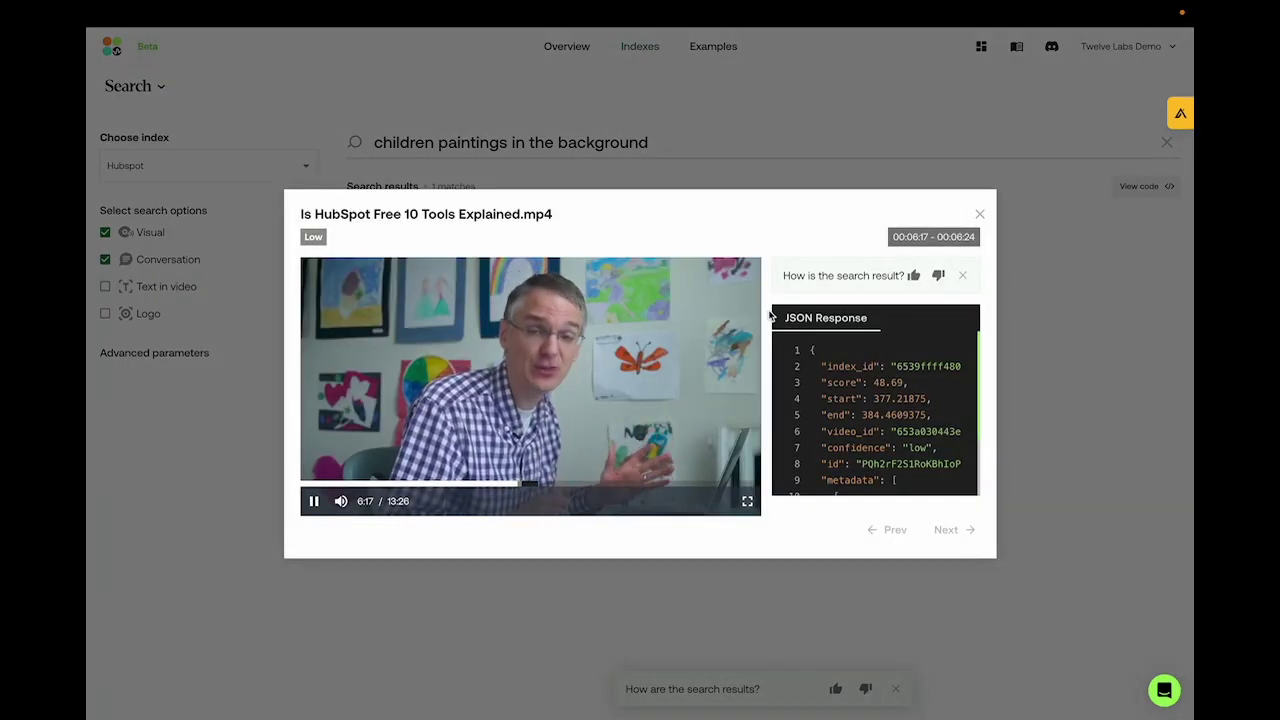
{"action": "left_click", "coordinate": [722, 338]}
{"action": "key", "text": "Escape"}
Step: Search by conversation only for "do the people that fill in my form get added to my crm?", view the first matching clip and close it
{"action": "left_click", "coordinate": [105, 232]}
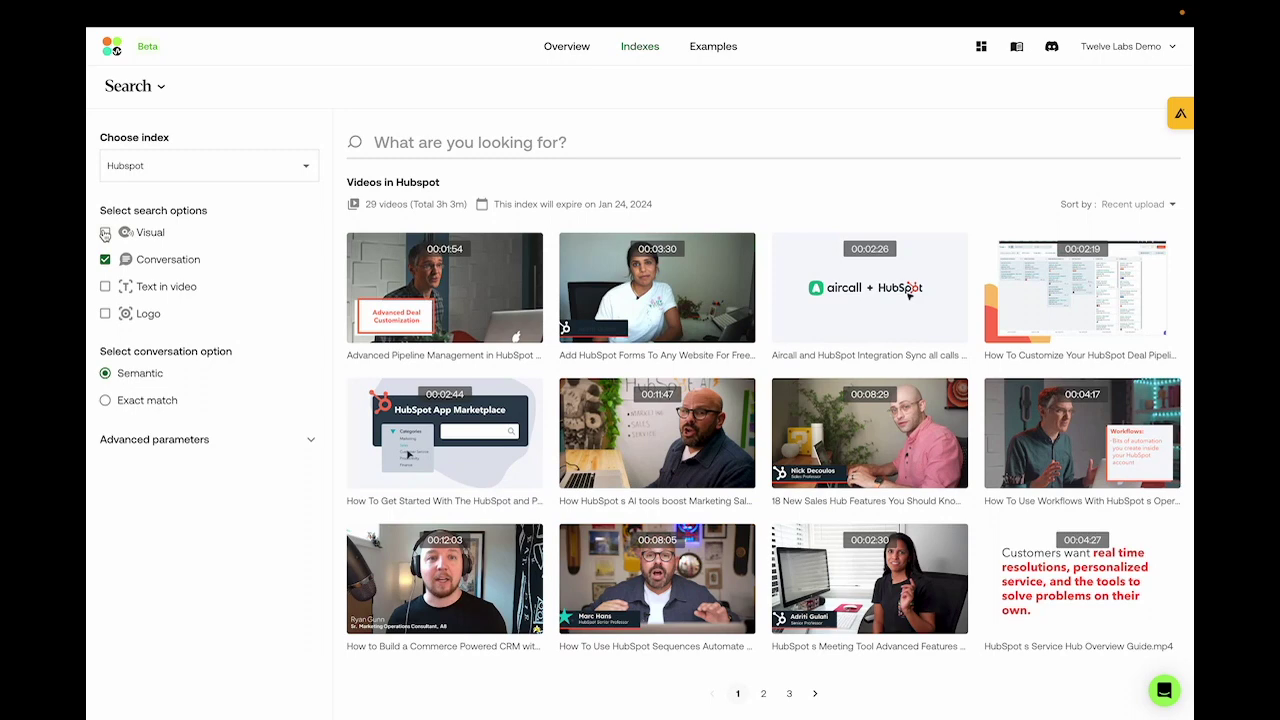
{"action": "type", "text": "do the people that fill in"}
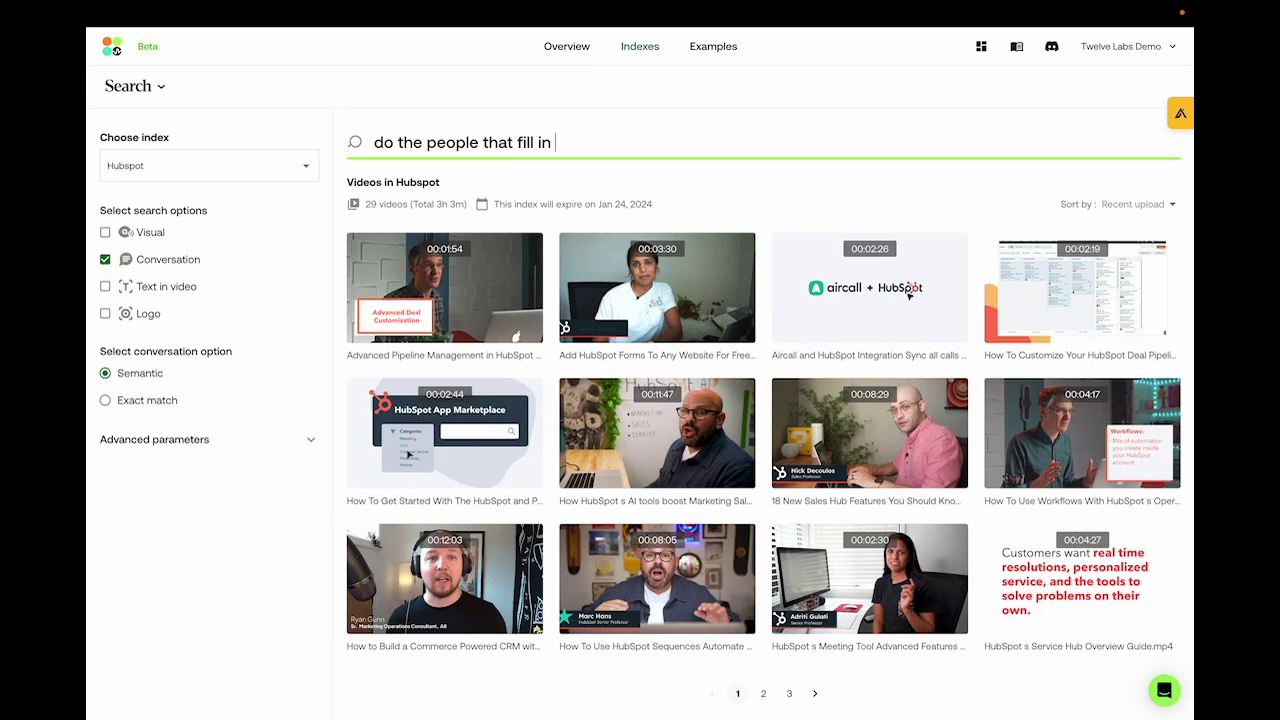
{"action": "type", "text": " my form get added "}
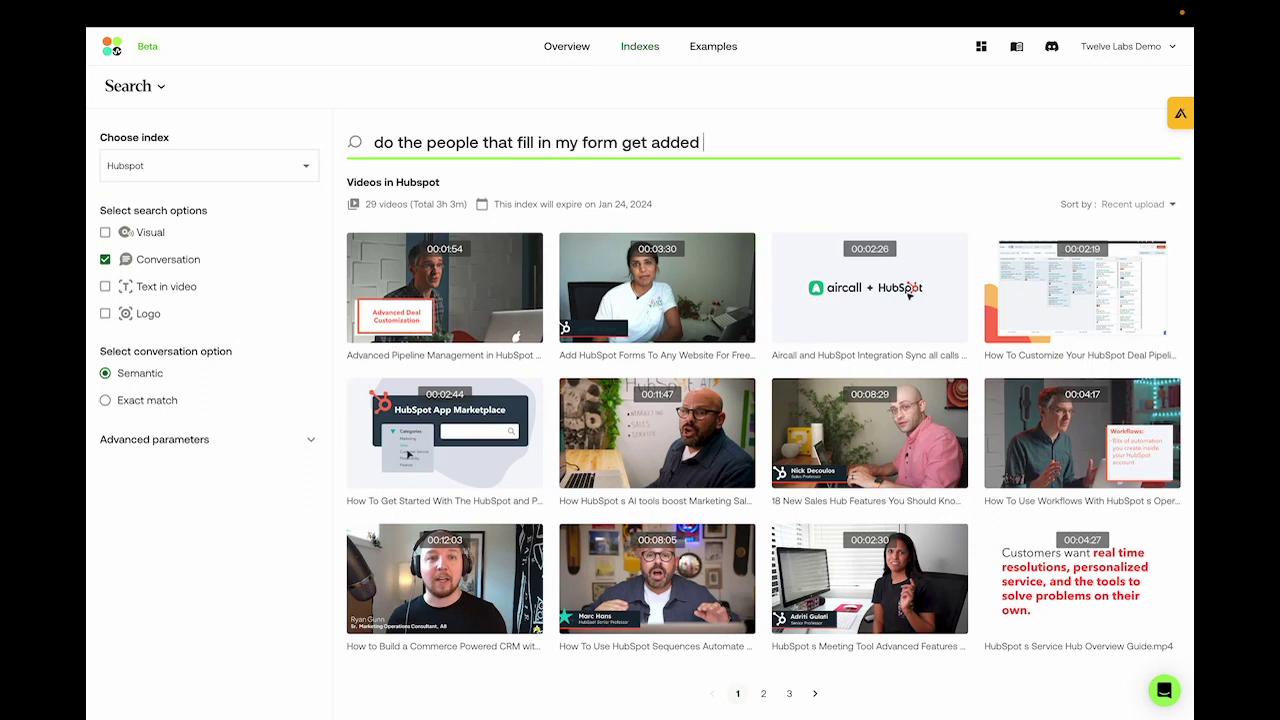
{"action": "type", "text": "to my crm?"}
{"action": "key", "text": "Return"}
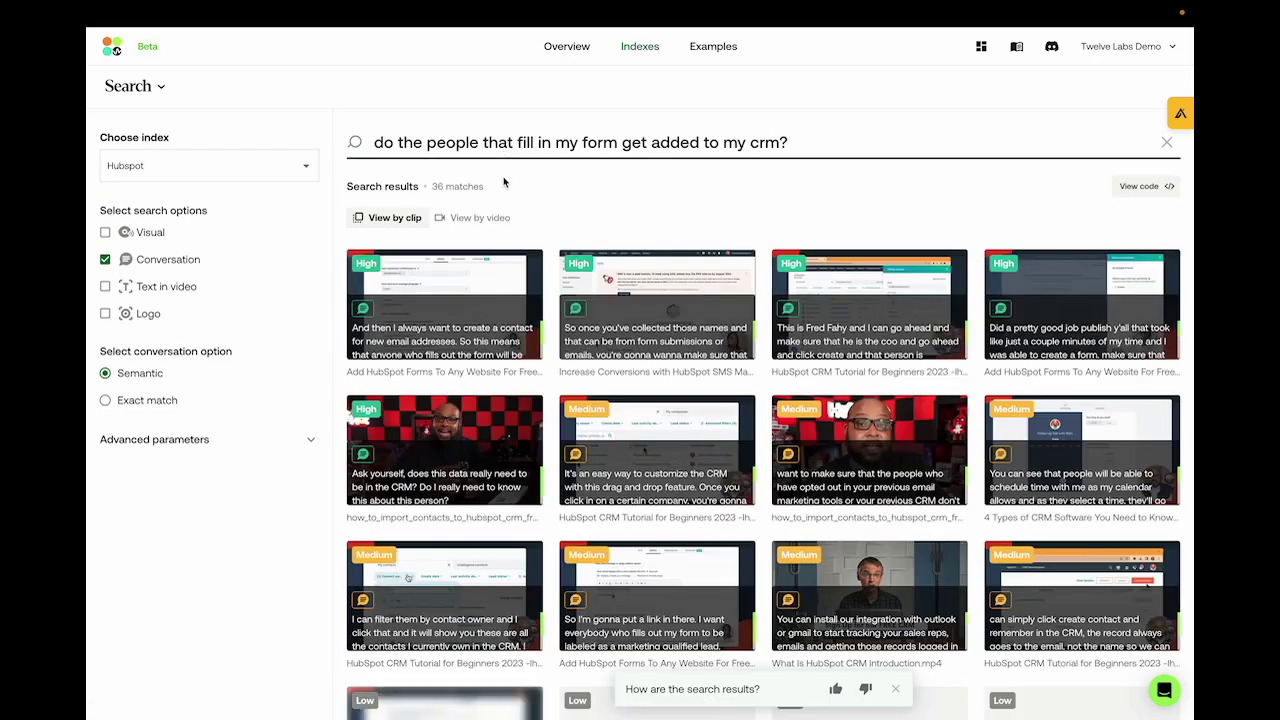
{"action": "left_click", "coordinate": [735, 398]}
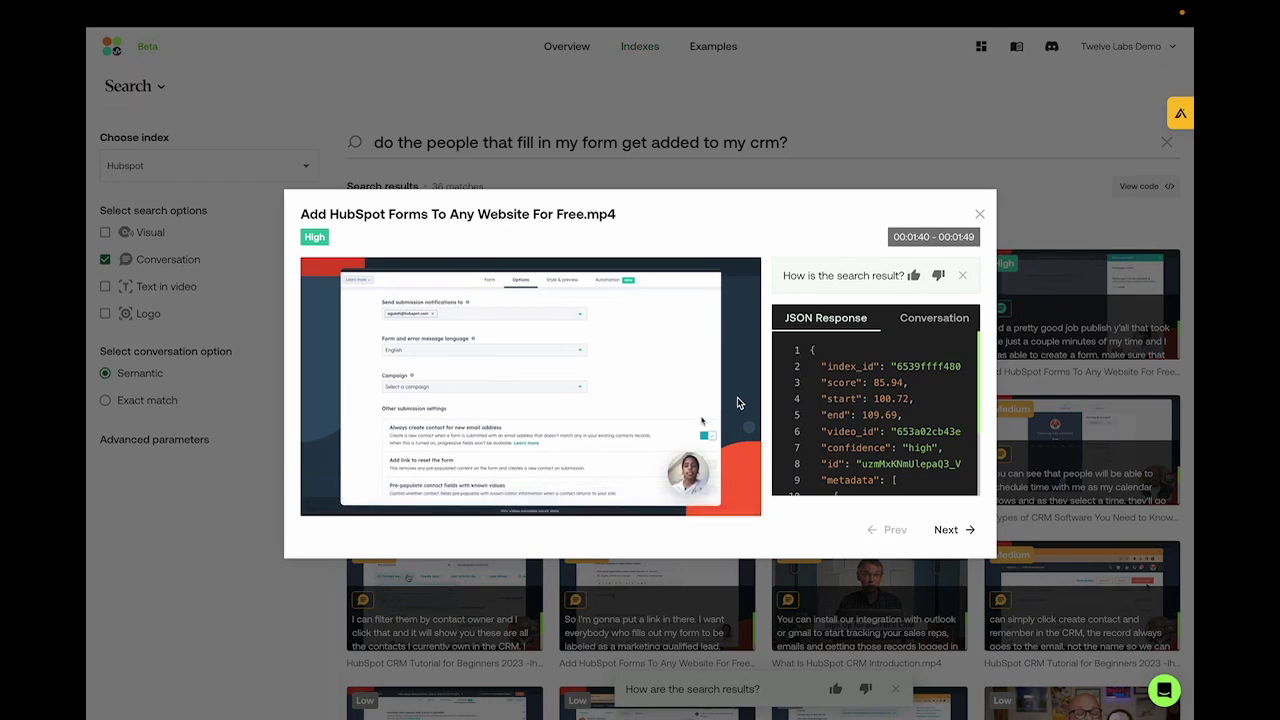
{"action": "left_click", "coordinate": [985, 215]}
Step: Replace the query with "what does an aircall integration do?", search, view the first matching clip and close it
{"action": "triple_click", "coordinate": [628, 147]}
{"action": "type", "text": "what"}
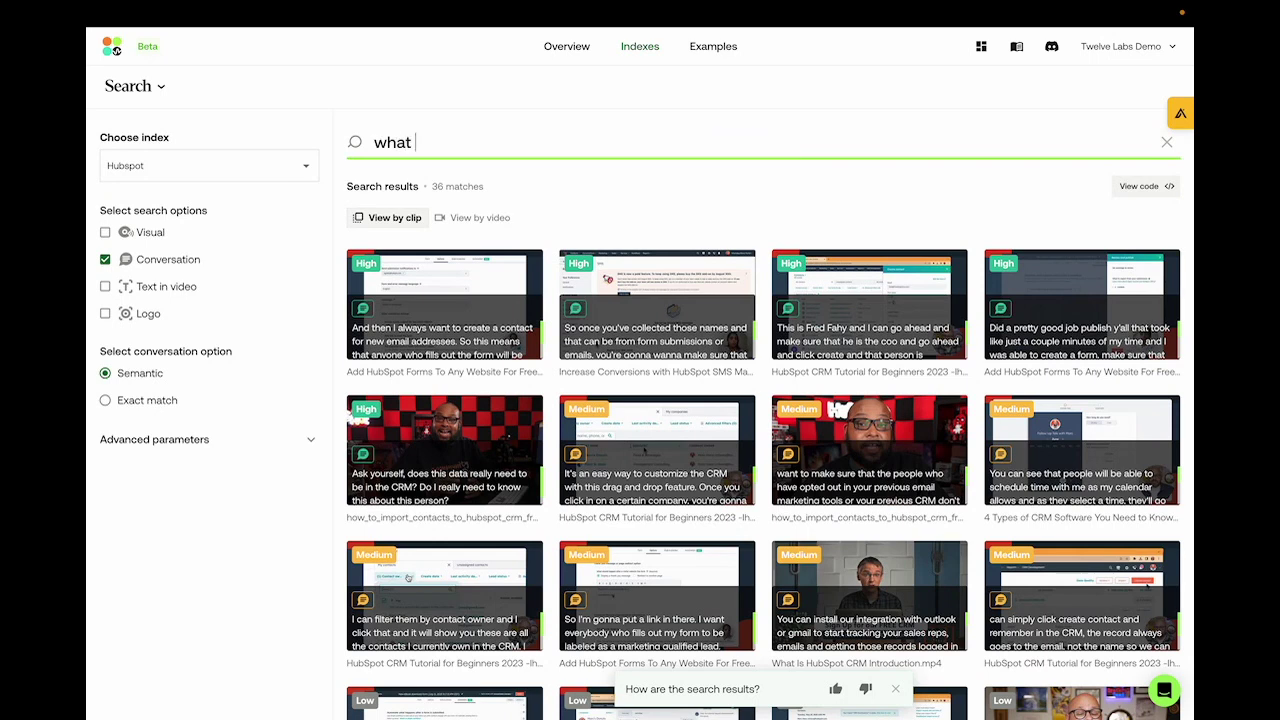
{"action": "type", "text": " does an aircall "}
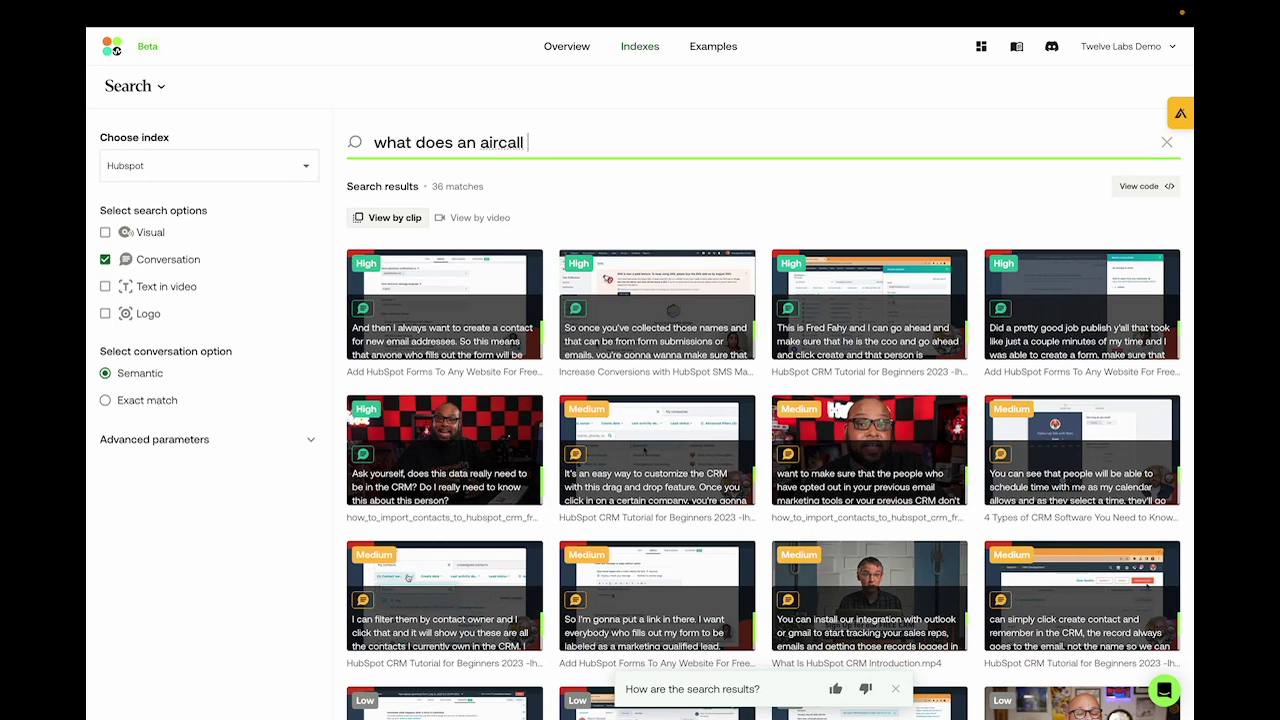
{"action": "type", "text": "integration do?"}
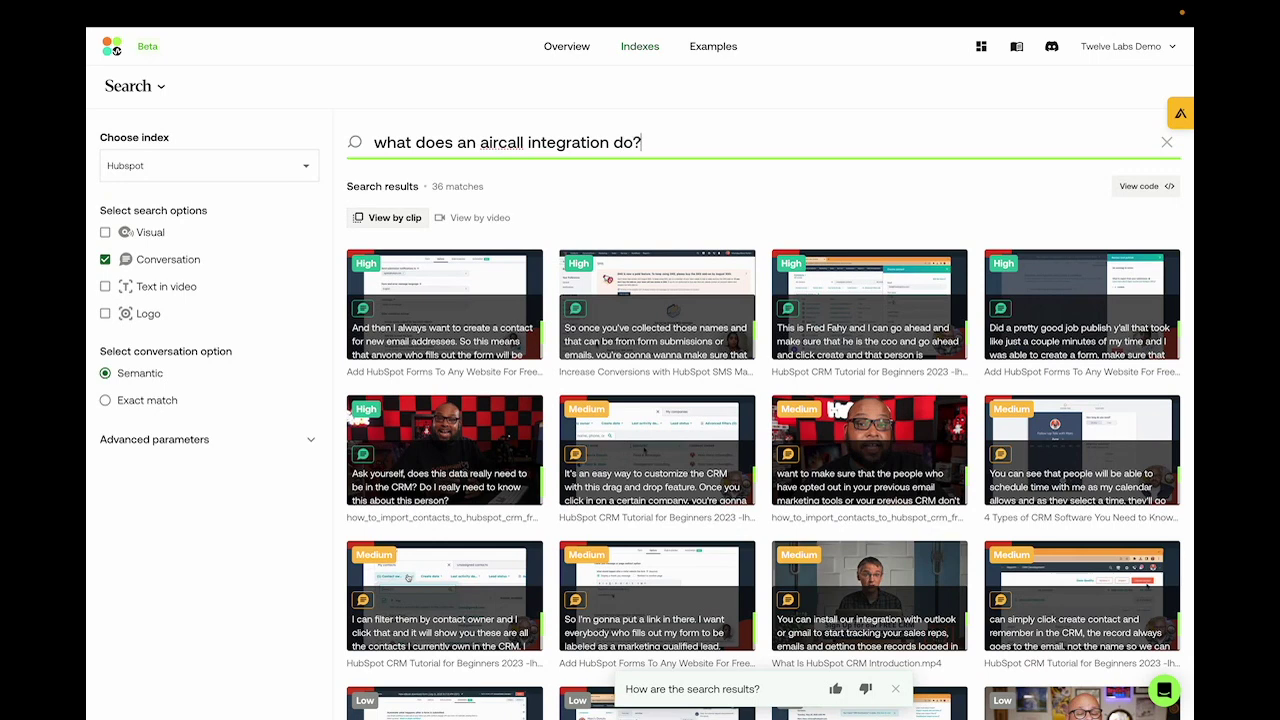
{"action": "key", "text": "Return"}
{"action": "left_click", "coordinate": [480, 280]}
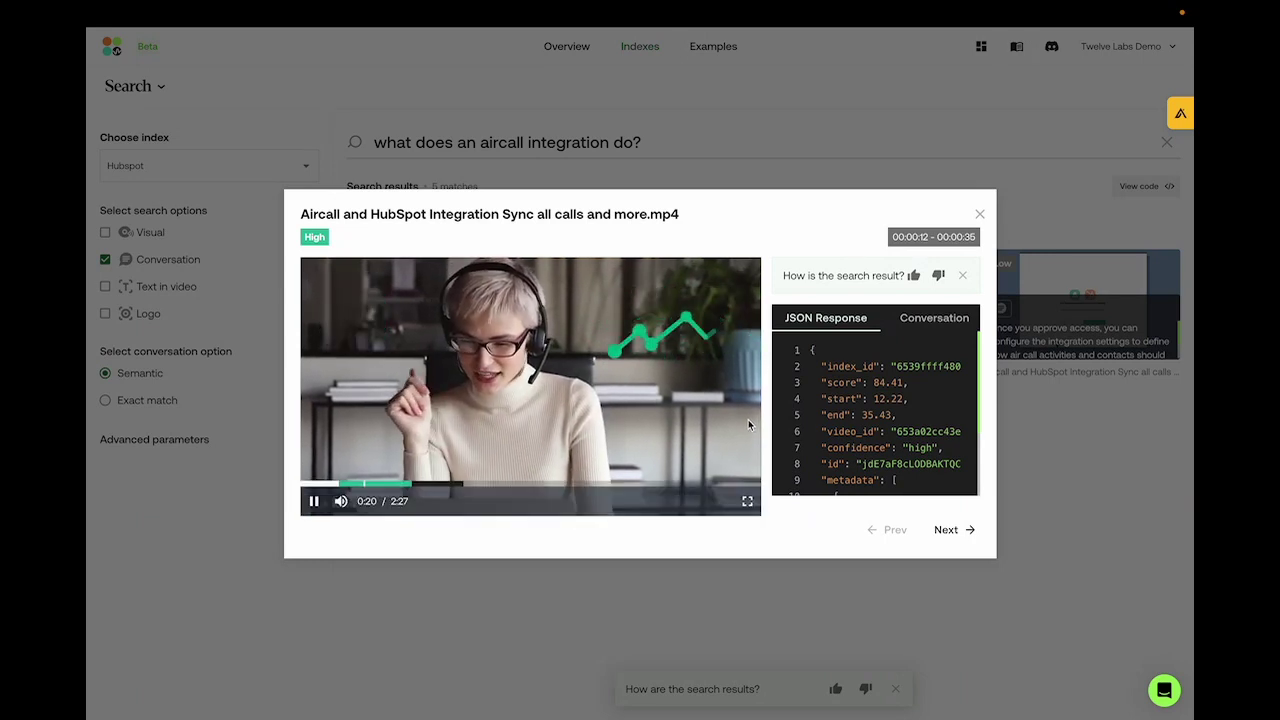
{"action": "key", "text": "Escape"}
Step: Search for "how can a sales team use crm for team building?", view the first matching clip and close it
{"action": "key", "text": "ctrl+a"}
{"action": "type", "text": "how can a"}
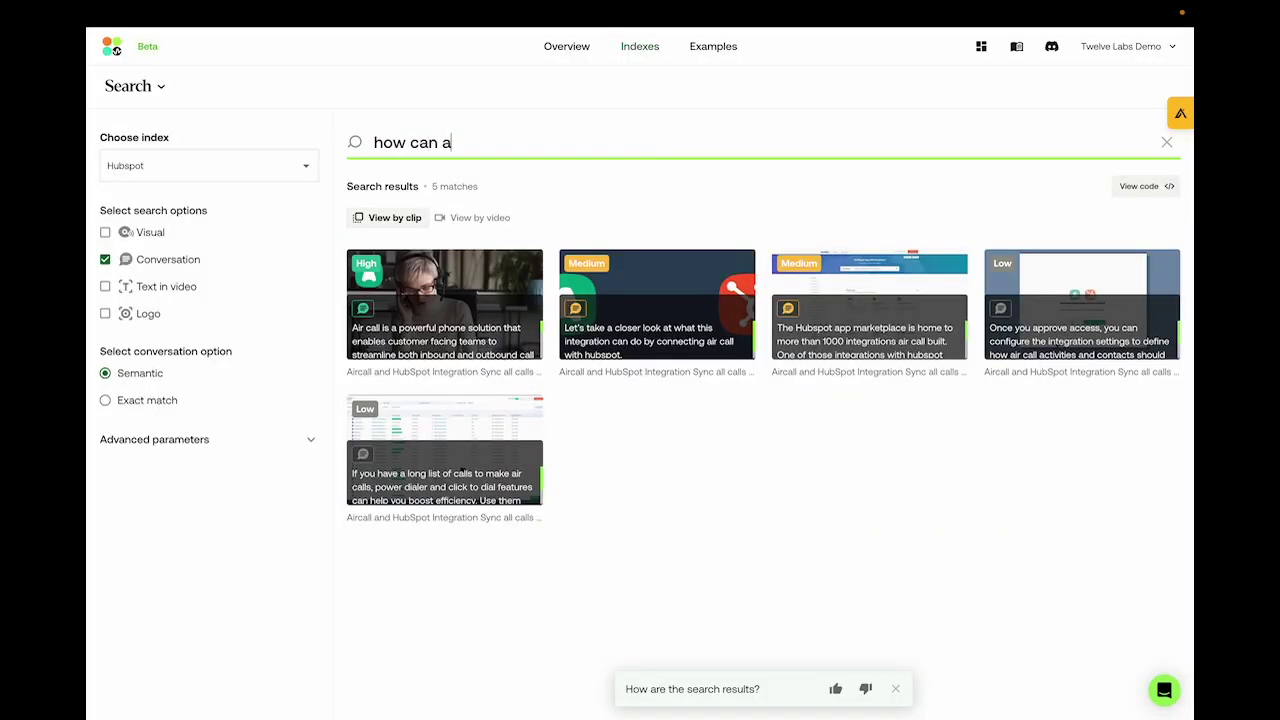
{"action": "type", "text": " sales team use crm f"}
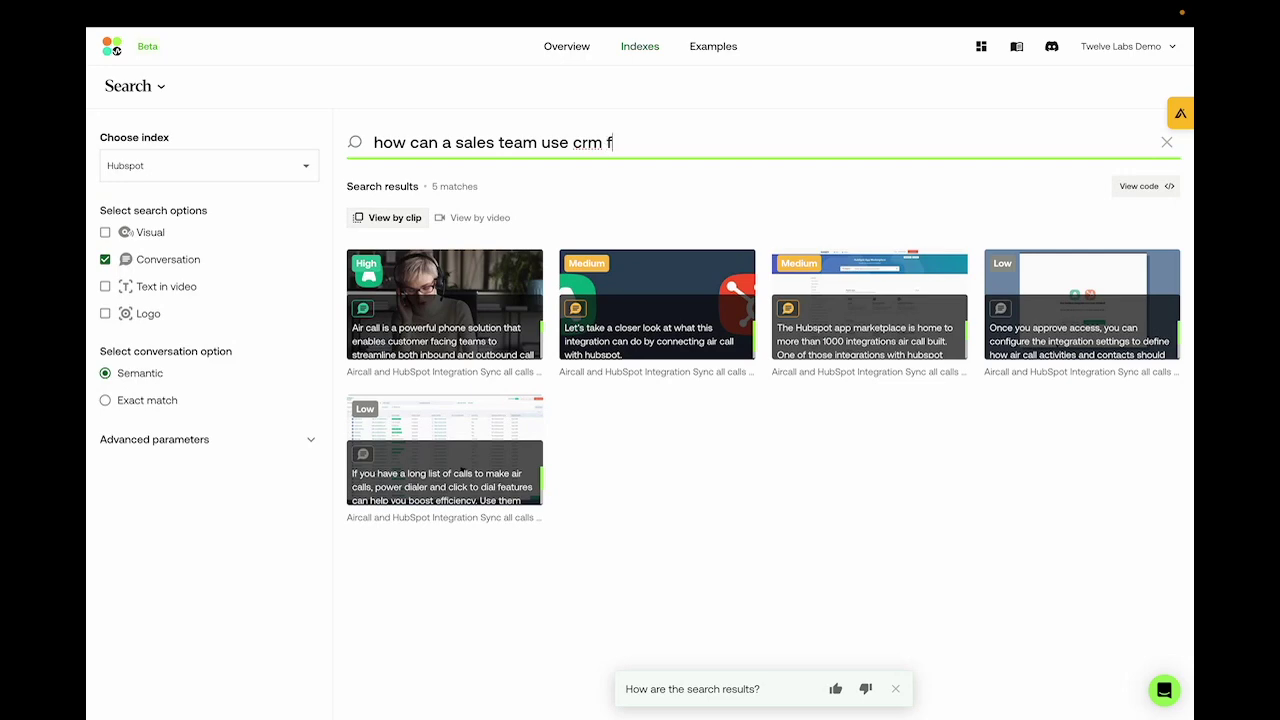
{"action": "type", "text": "or team building?"}
{"action": "key", "text": "Return"}
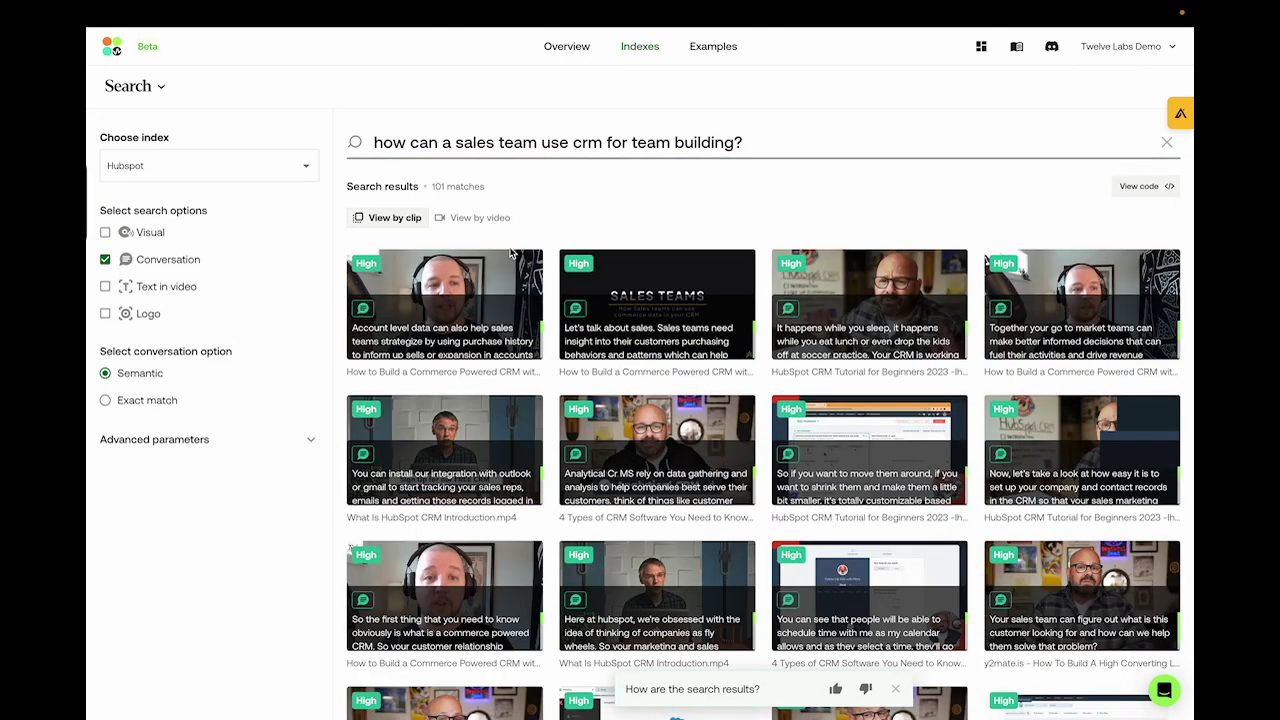
{"action": "left_click", "coordinate": [491, 289]}
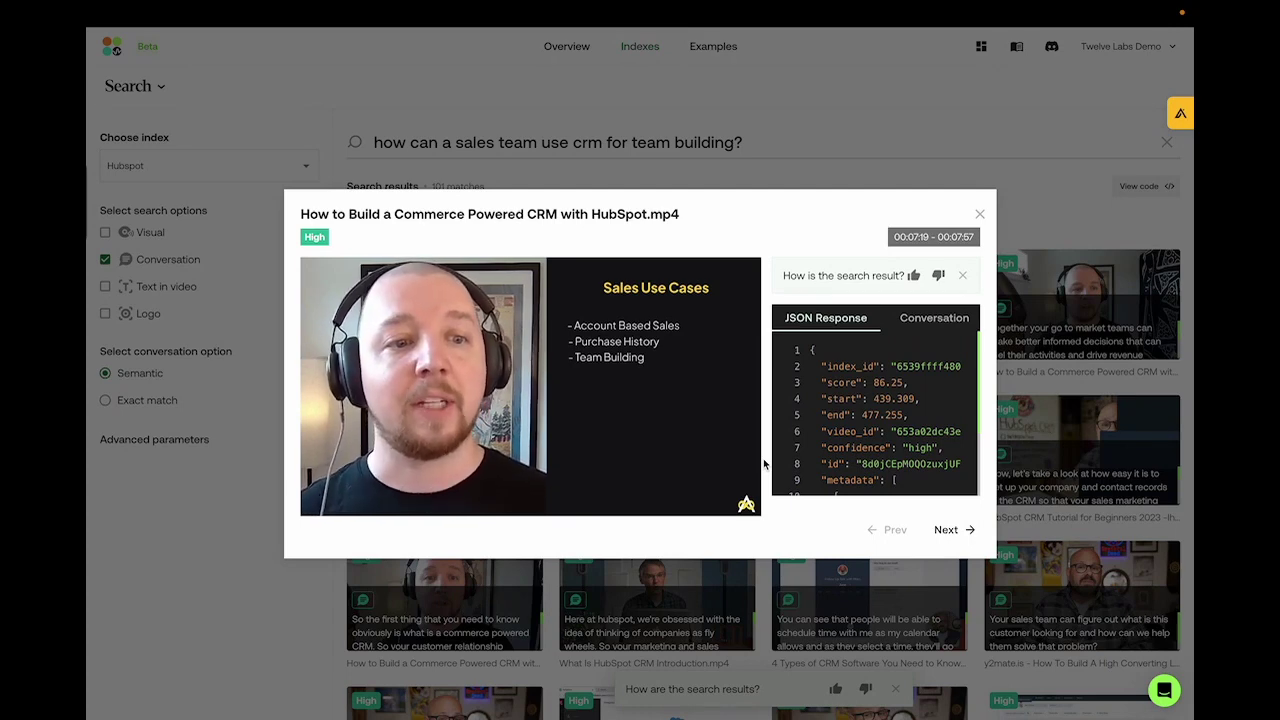
{"action": "mouse_move", "coordinate": [761, 458]}
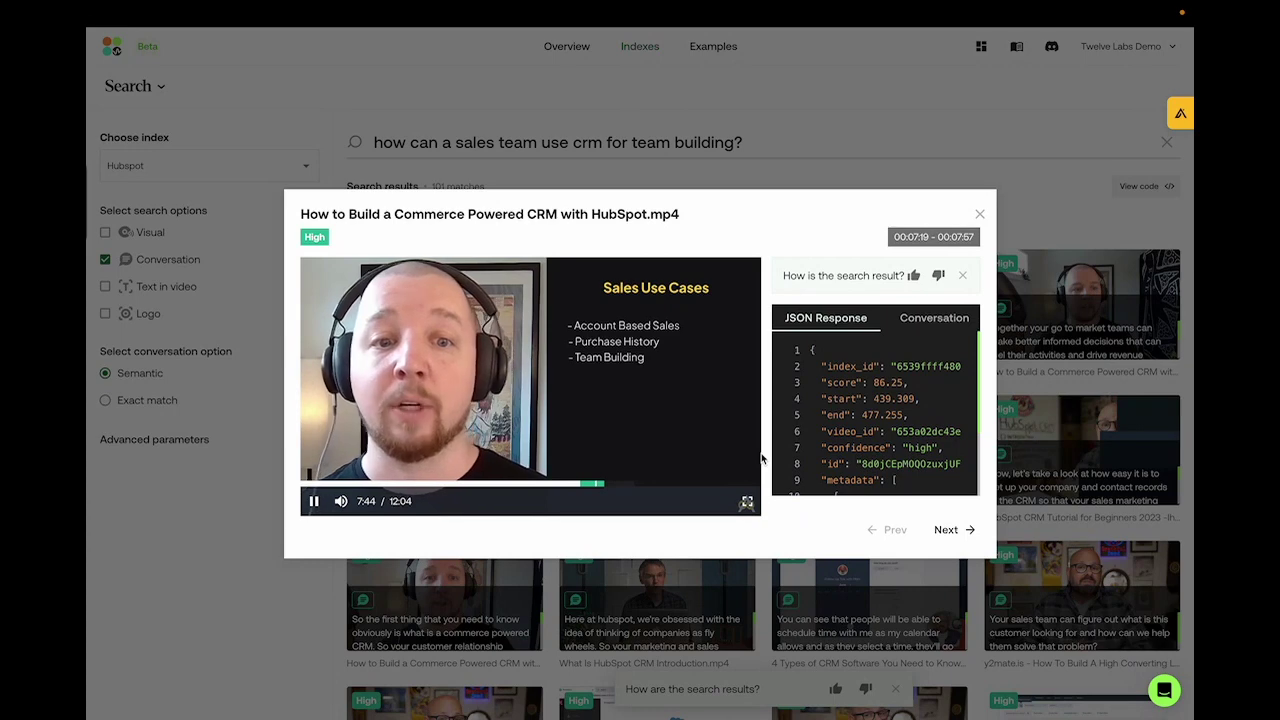
{"action": "left_click", "coordinate": [980, 214]}
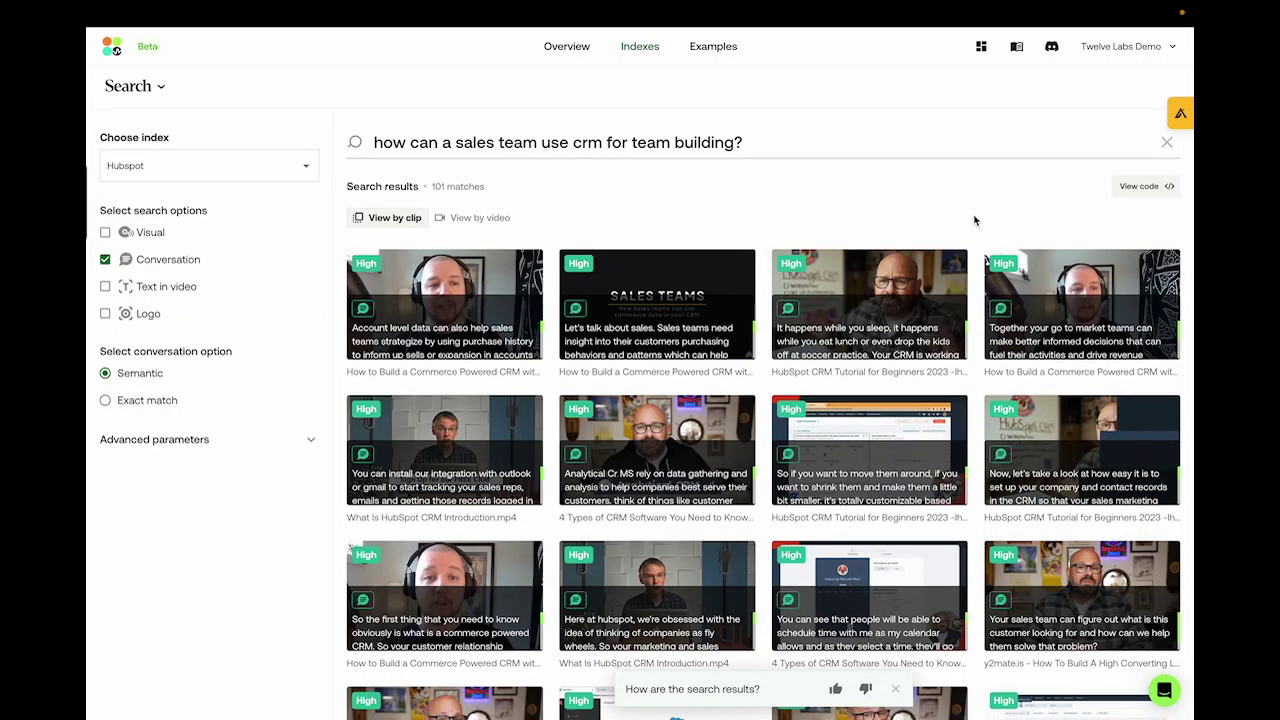
Step: Search by visual and conversation for "how to schedule a meeting in the workspace" and view the matching clip from 18 New Sales Hub Features
{"action": "triple_click", "coordinate": [749, 138]}
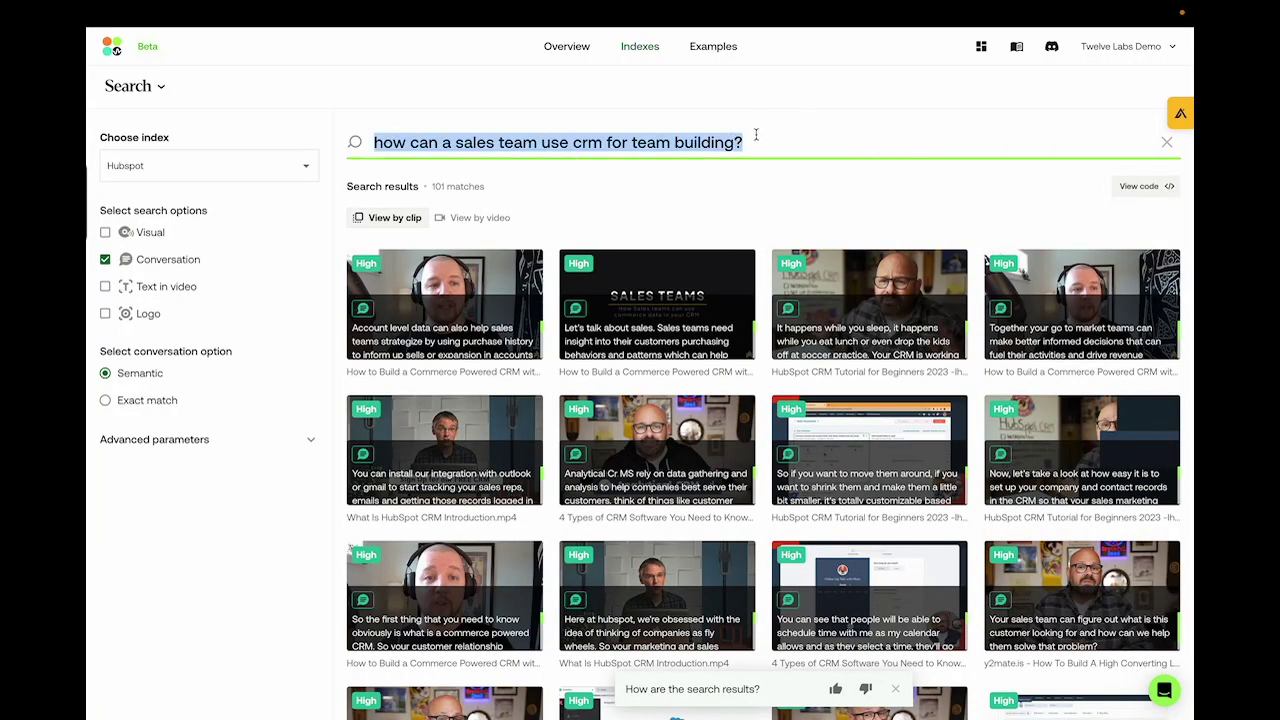
{"action": "type", "text": "how to sche"}
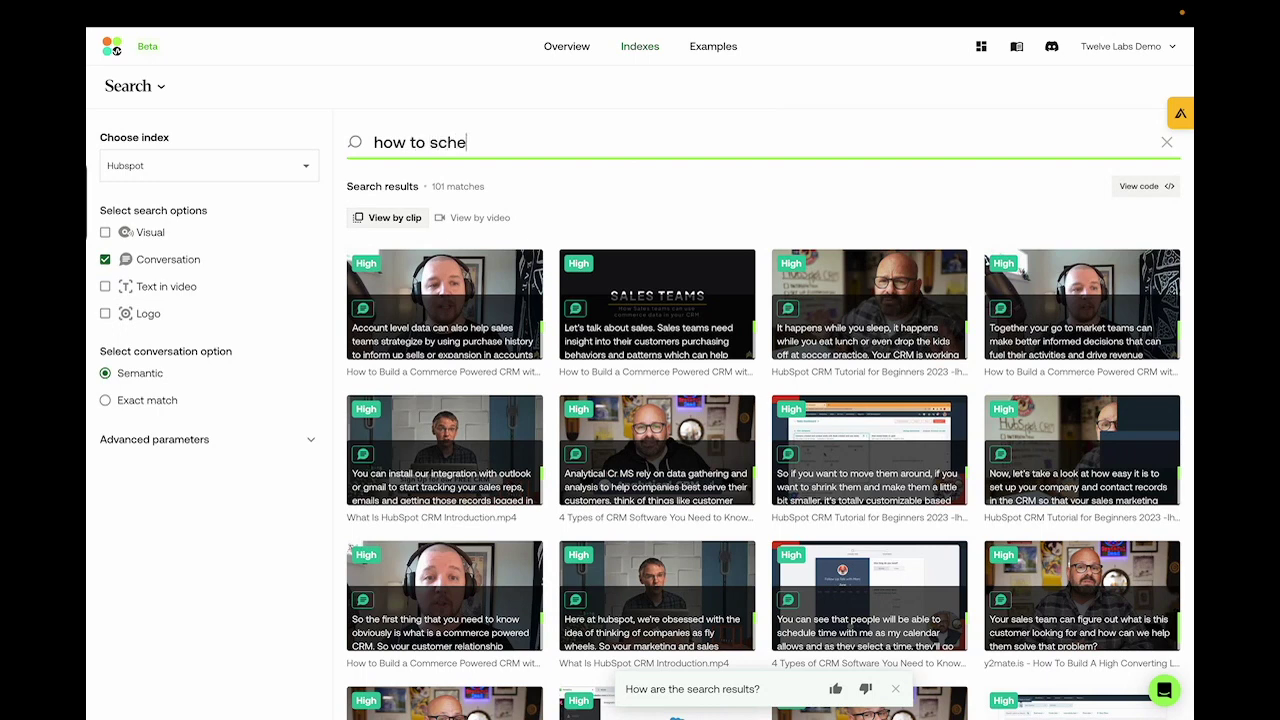
{"action": "type", "text": "dule a meeting in "}
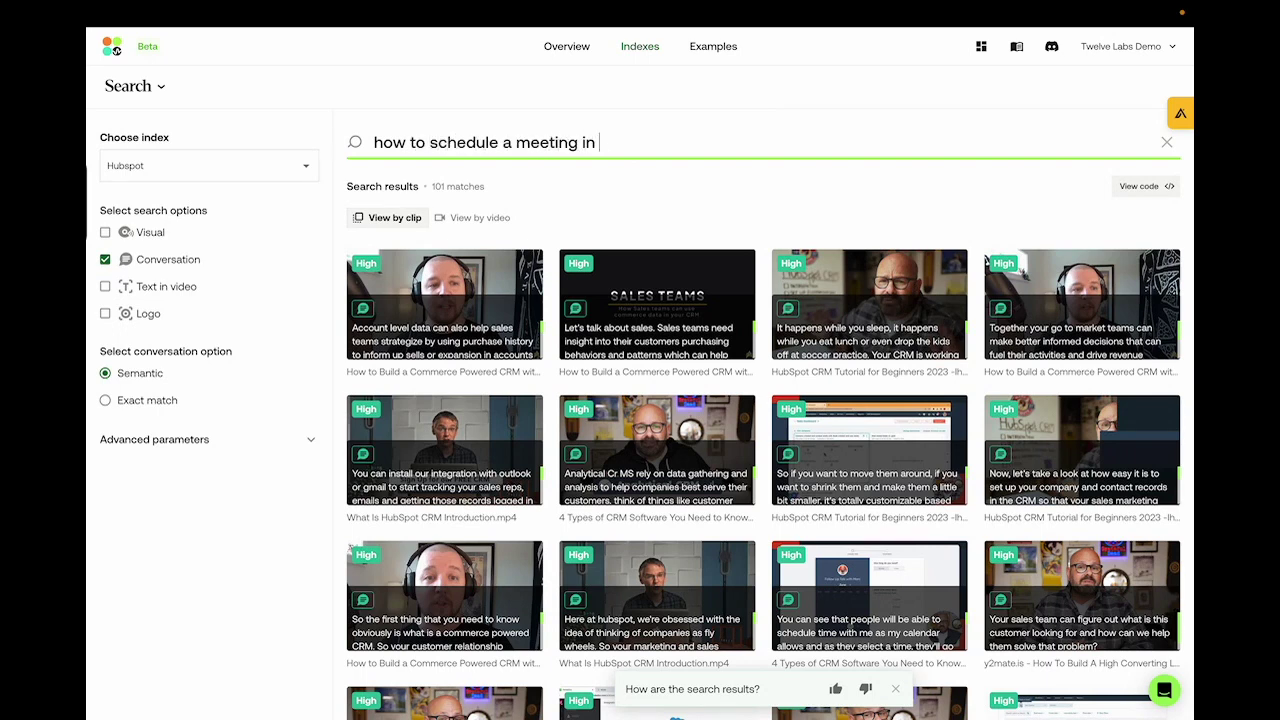
{"action": "type", "text": "the workspace?"}
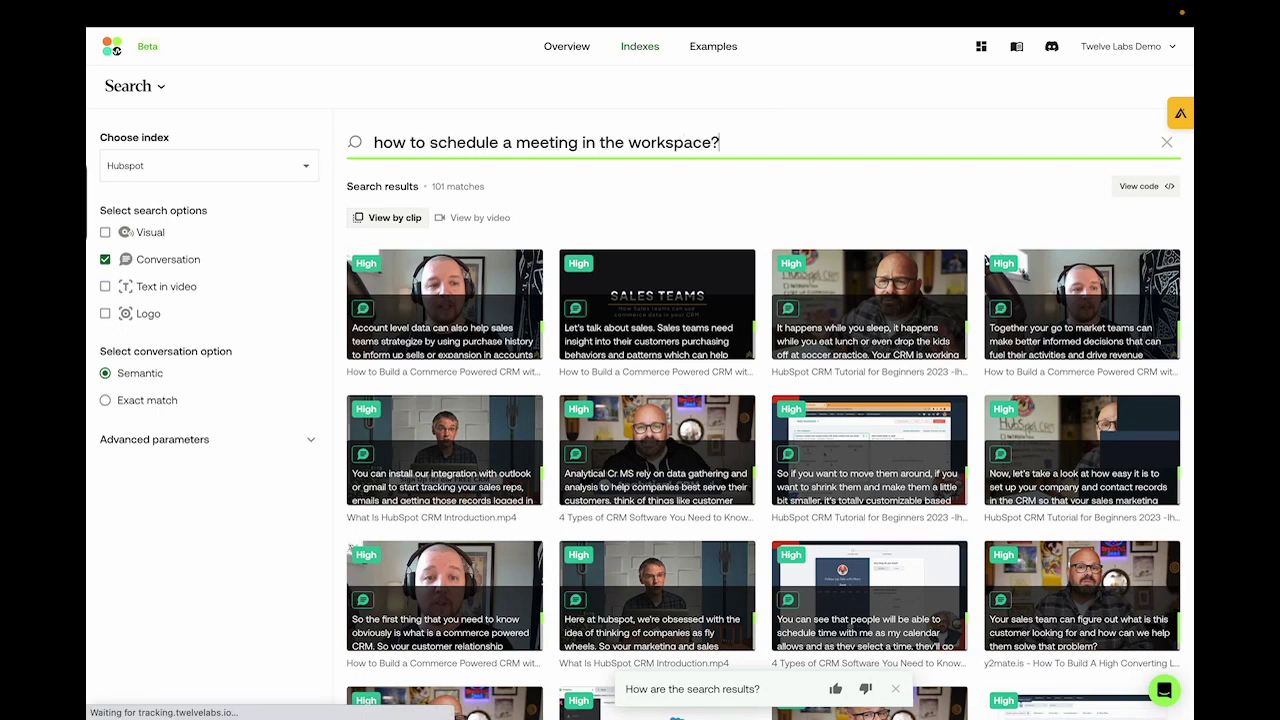
{"action": "key", "text": "Return"}
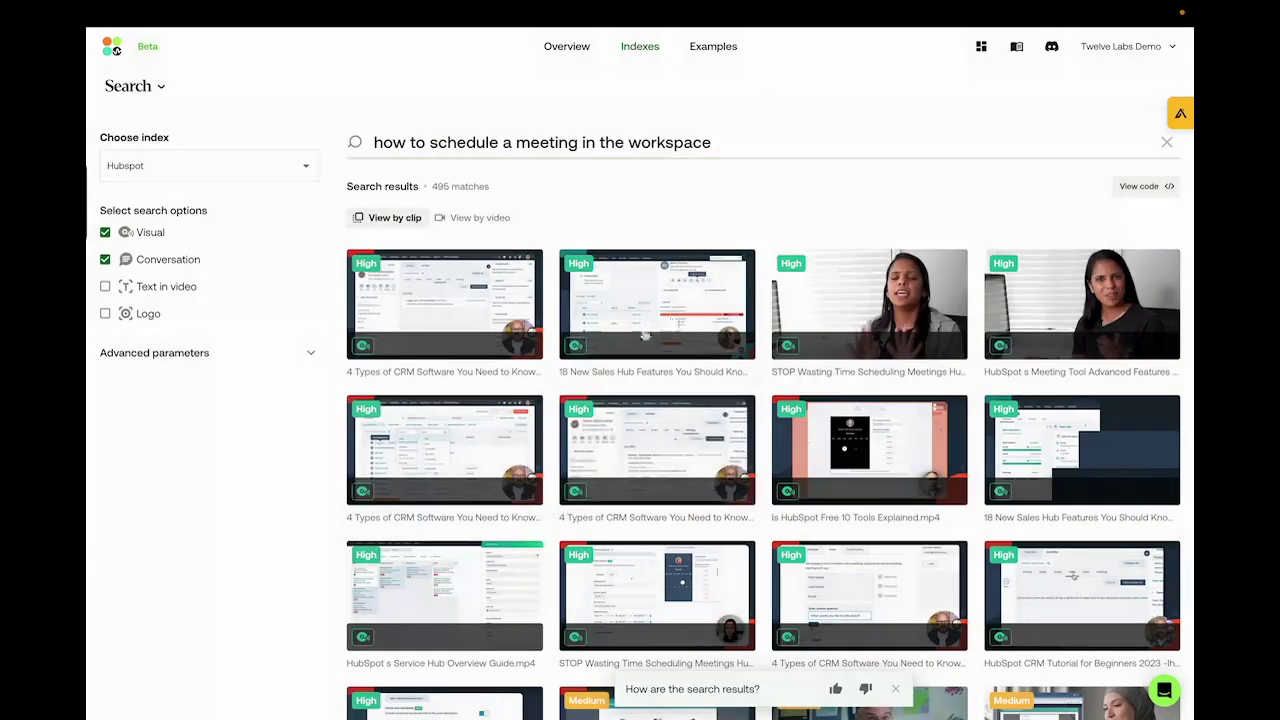
{"action": "left_click", "coordinate": [643, 336]}
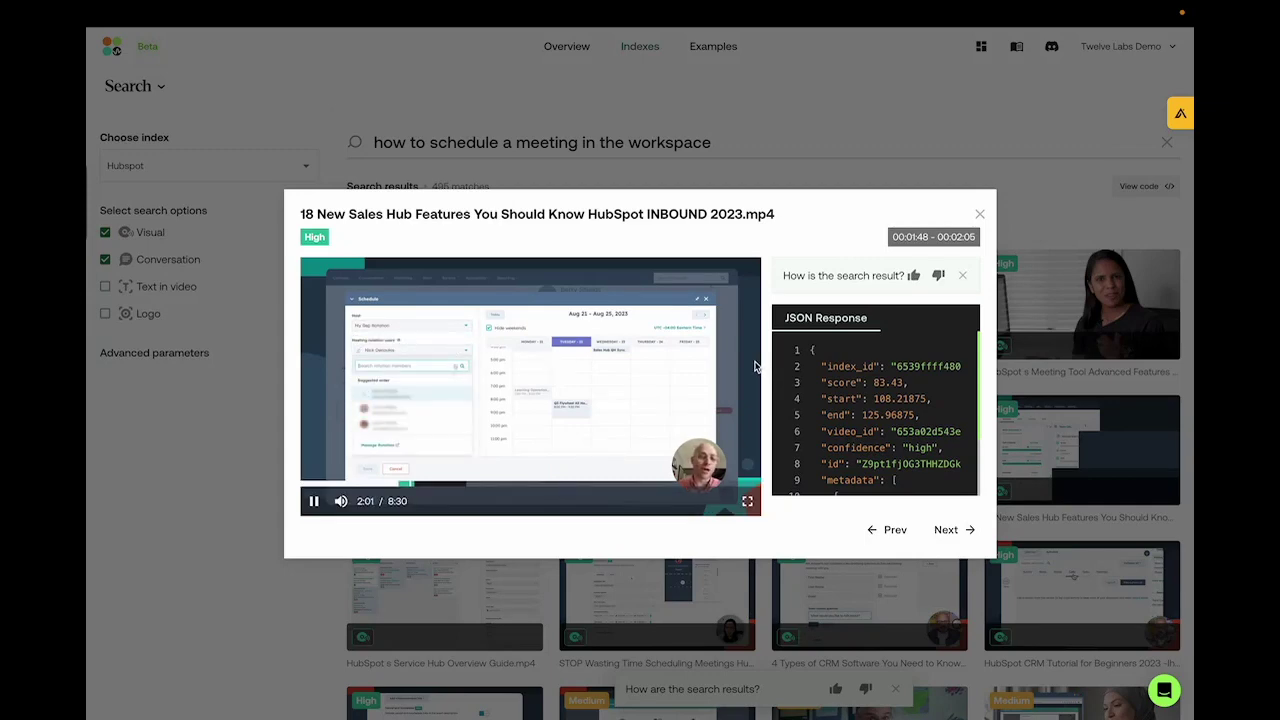
Step: Search for "how to create a workflow for a customer milestone celebration", view the first matching clip and close it
{"action": "left_click", "coordinate": [698, 137]}
{"action": "type", "text": "how to create wor"}
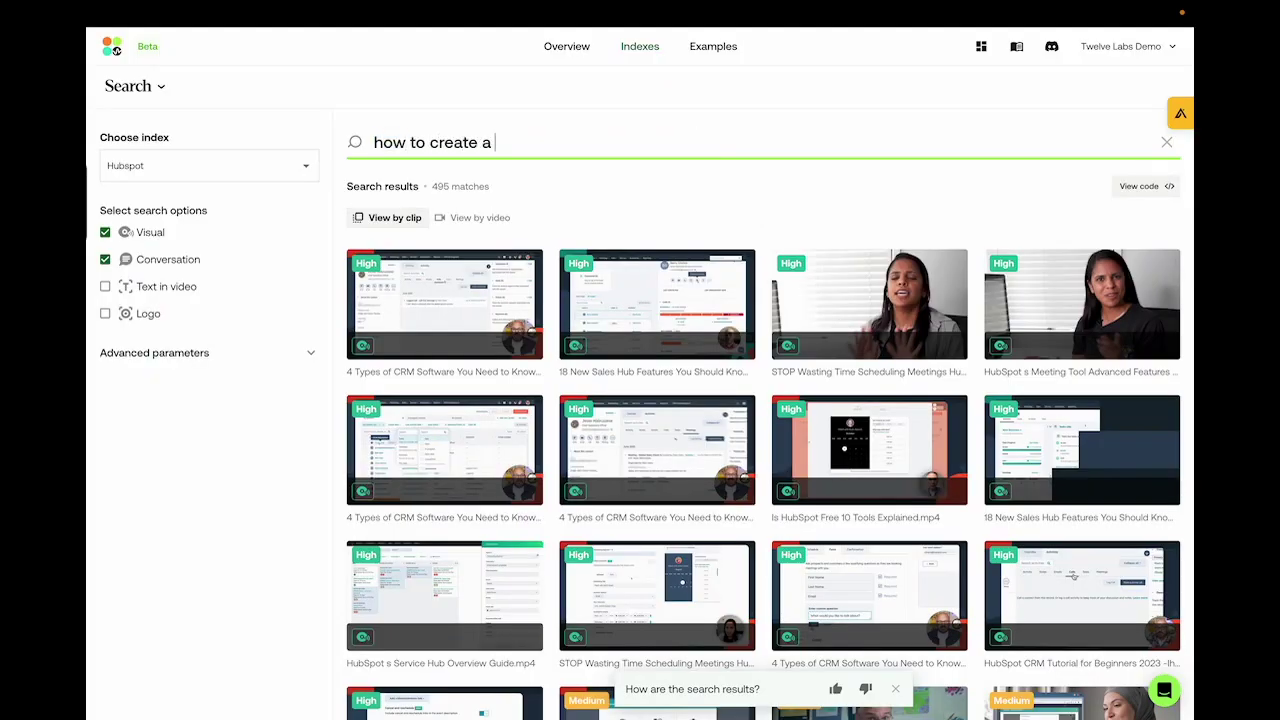
{"action": "type", "text": "workflow for a customer m"}
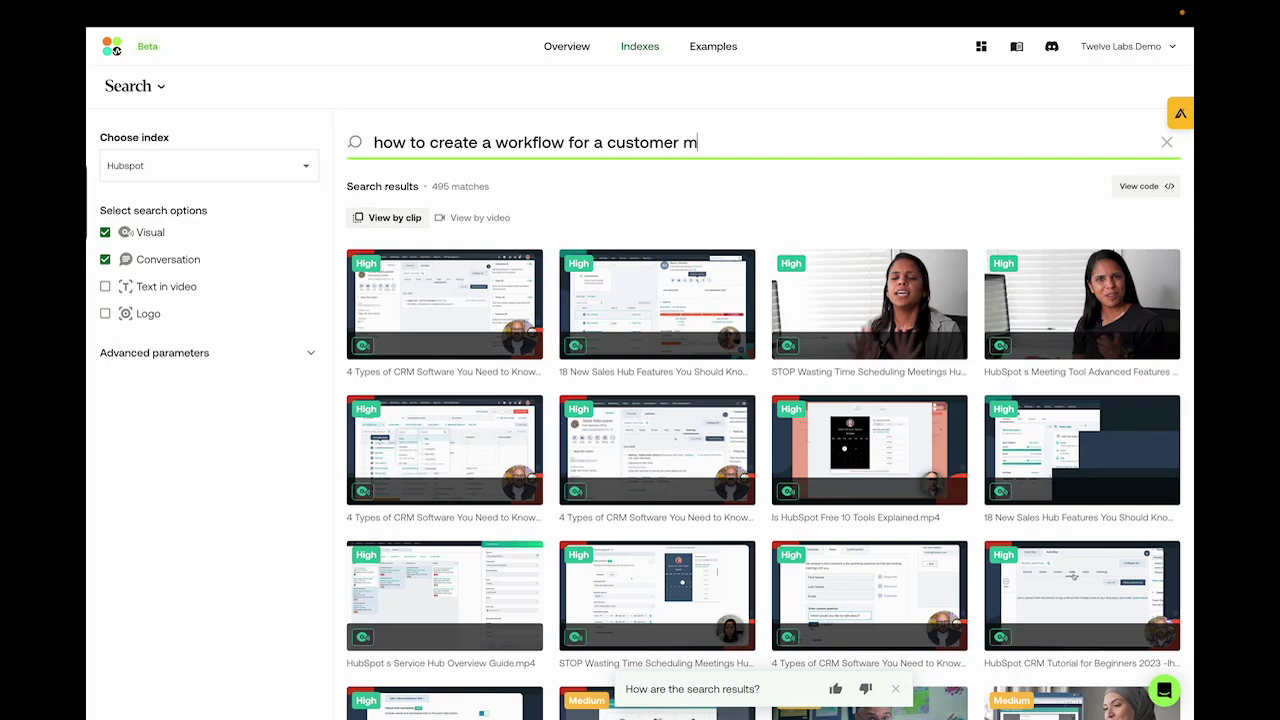
{"action": "type", "text": "ilestone celebration"}
{"action": "key", "text": "Return"}
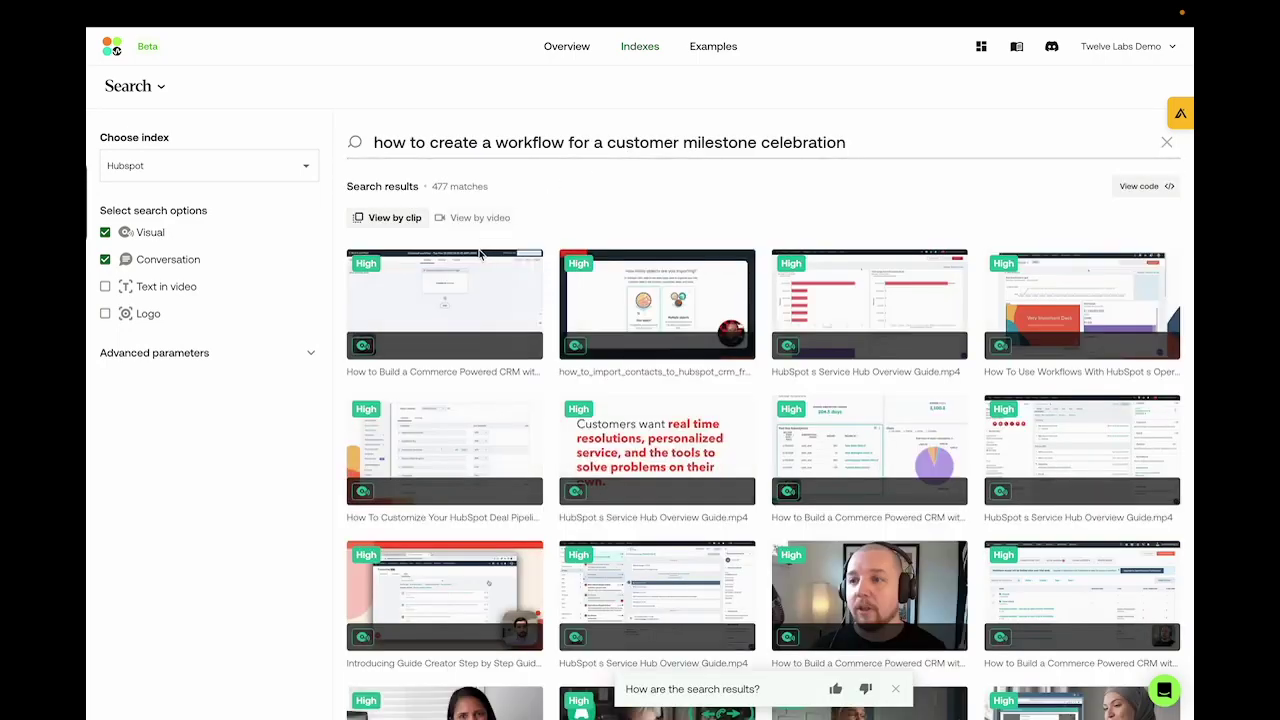
{"action": "left_click", "coordinate": [479, 266]}
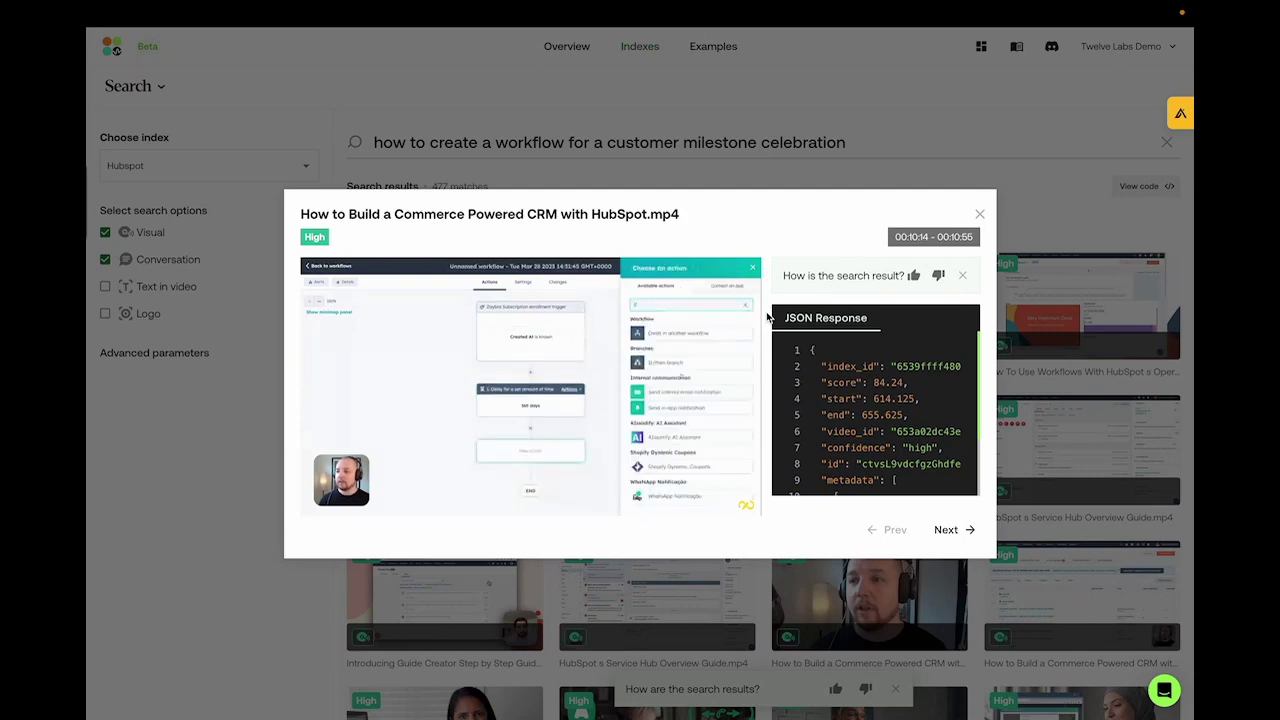
{"action": "mouse_move", "coordinate": [754, 346]}
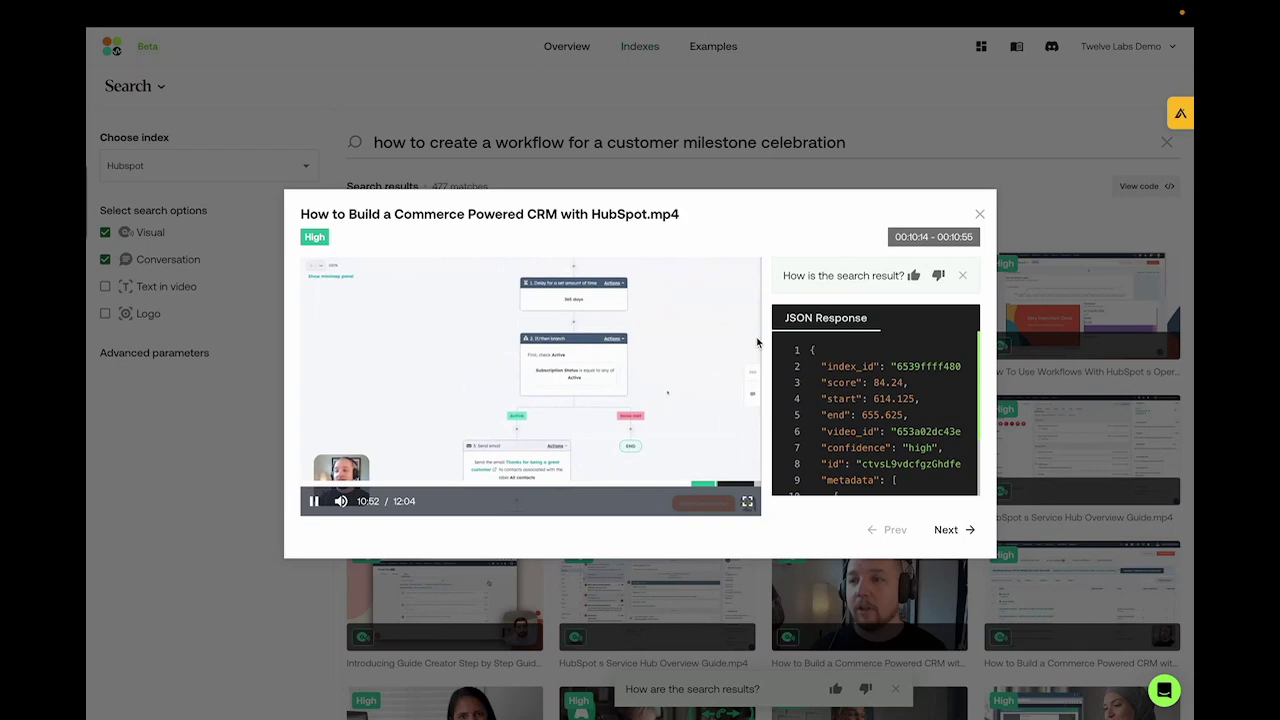
{"action": "left_click", "coordinate": [979, 216]}
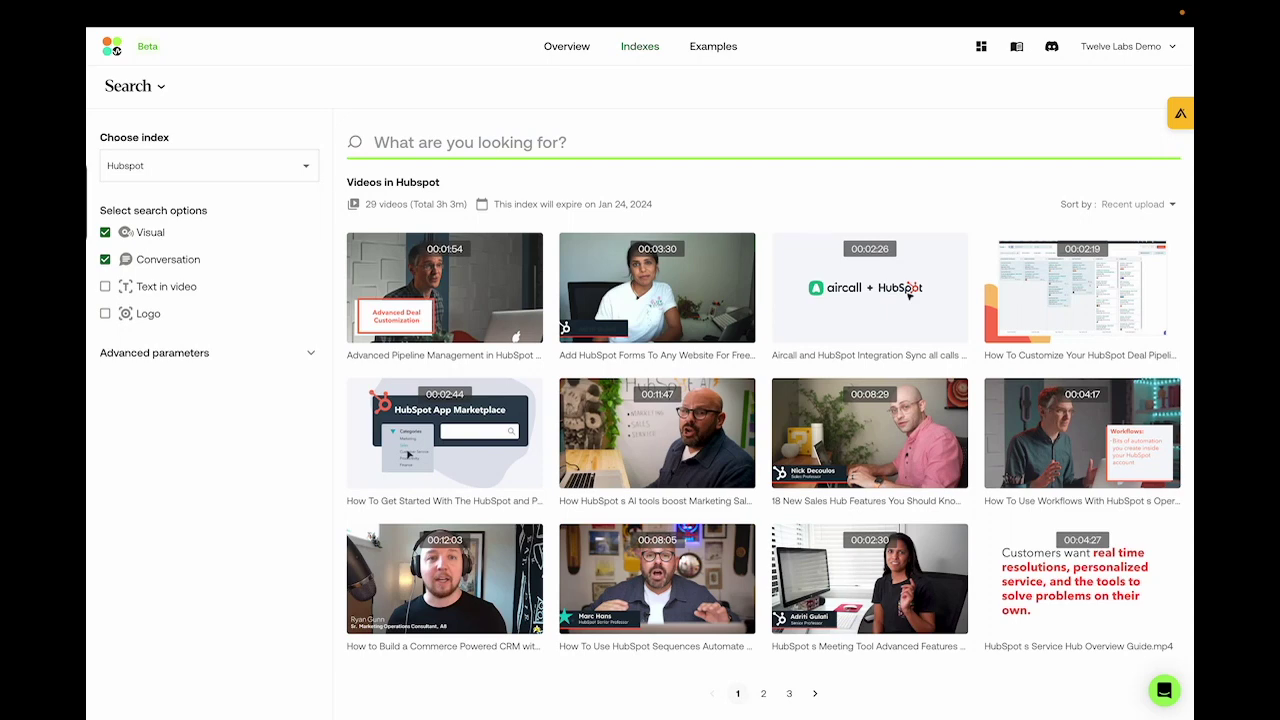
Step: Search for "encouraging to move from spreadsheets to crm", view the matching clip about importing contacts from a spreadsheet, pause it and close it
{"action": "type", "text": "encour"}
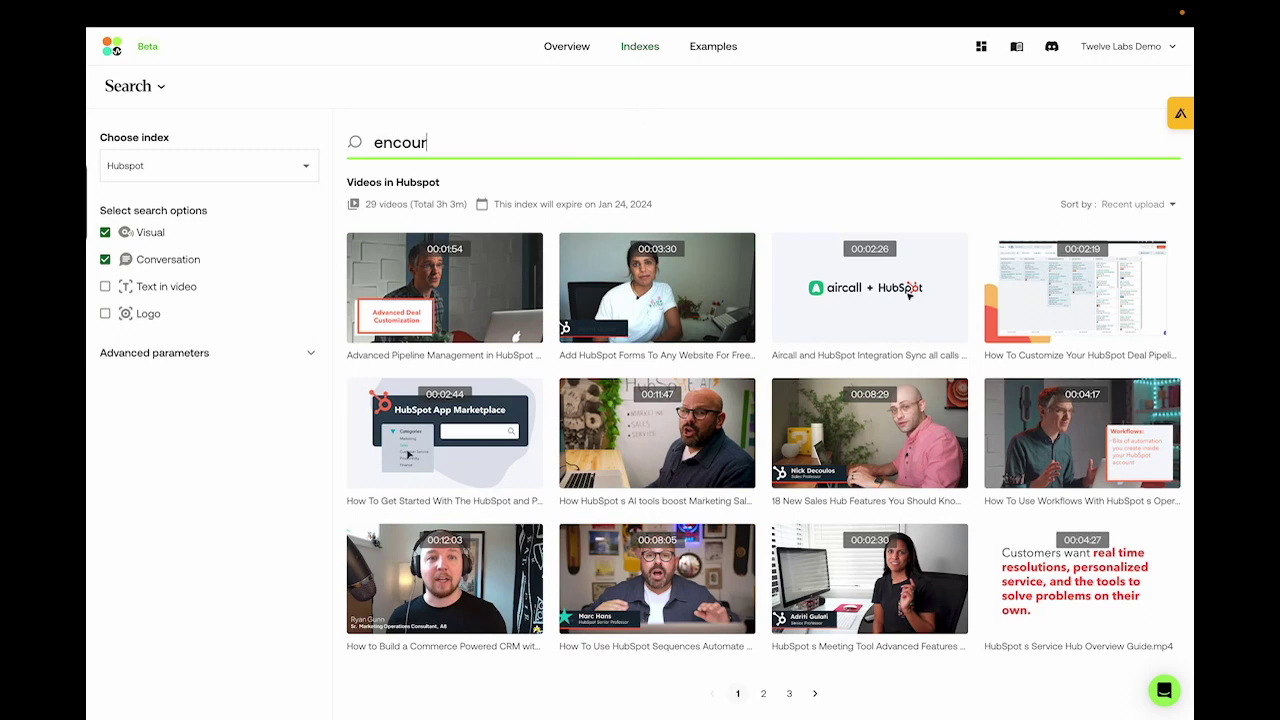
{"action": "type", "text": "aging to move fr"}
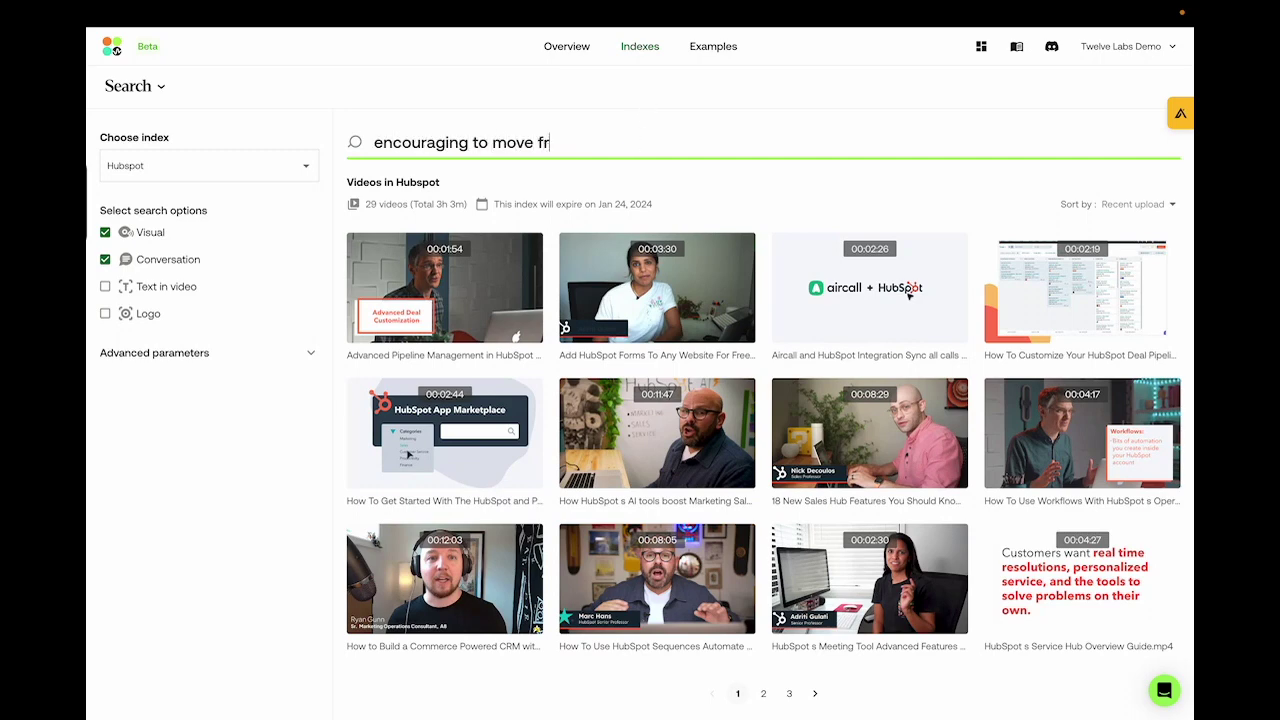
{"action": "type", "text": "om cpreadsheet"}
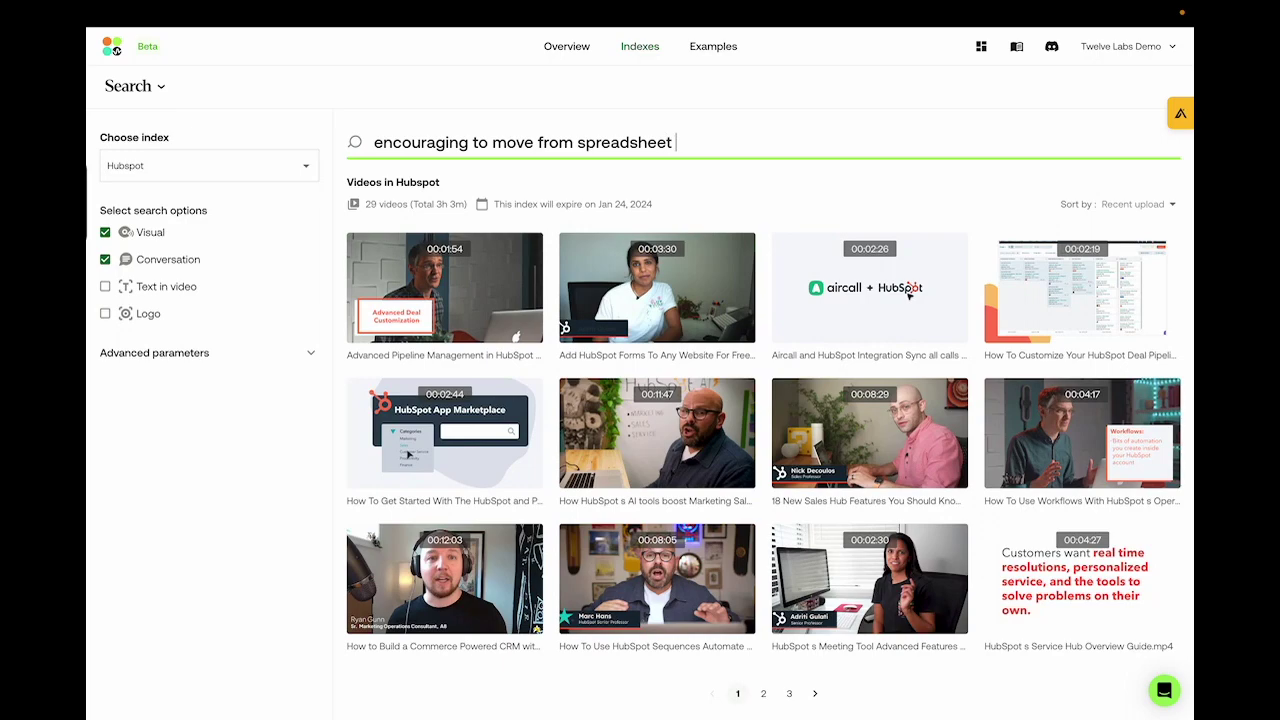
{"action": "type", "text": "rm"}
{"action": "key", "text": "Return"}
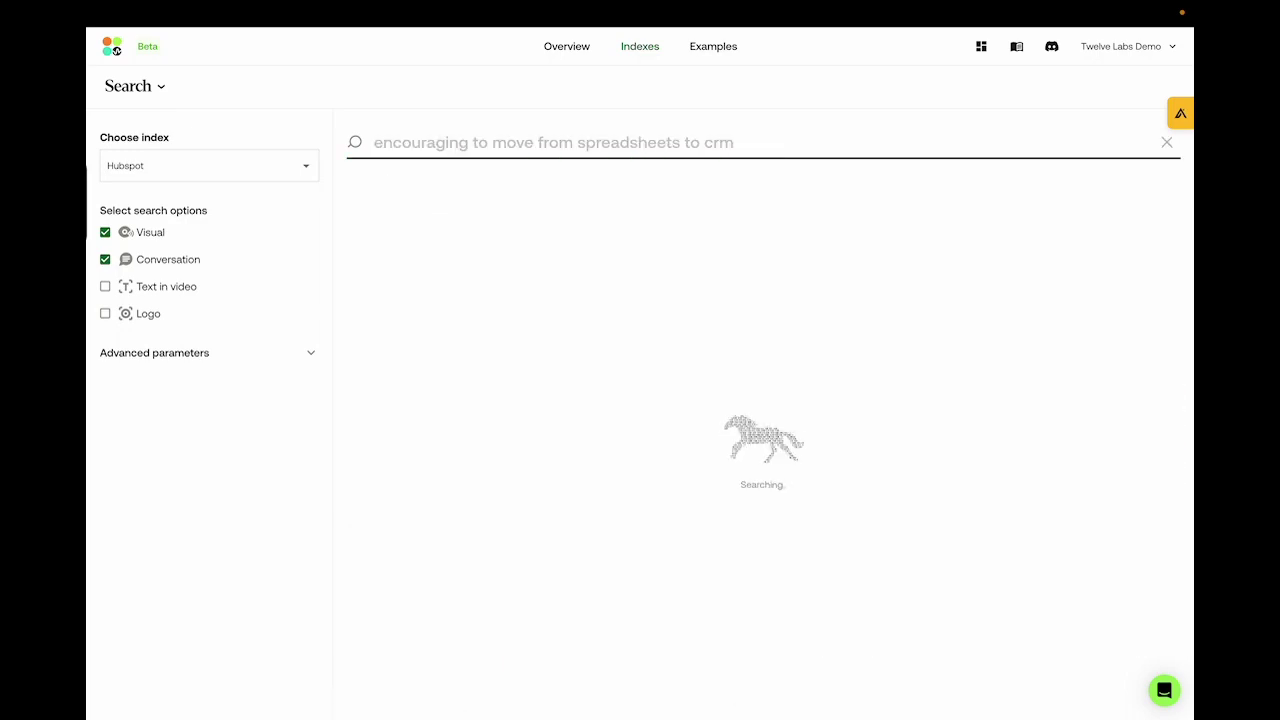
{"action": "left_click", "coordinate": [445, 290]}
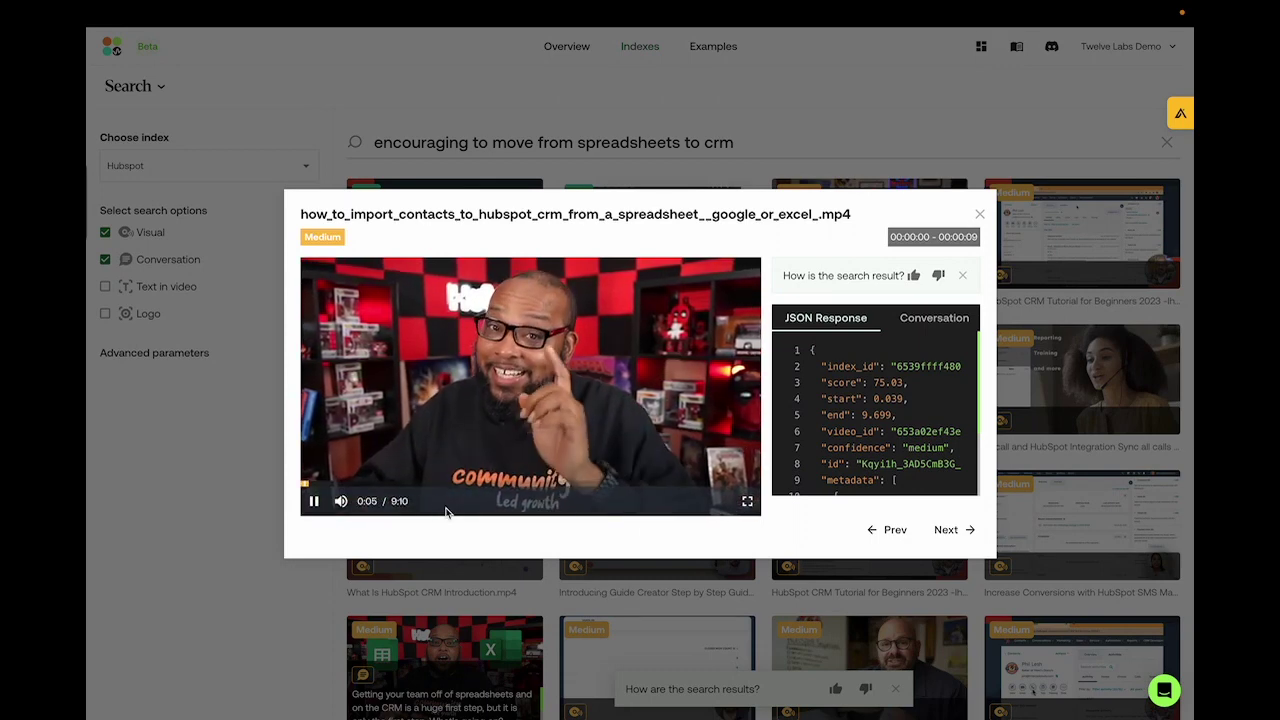
{"action": "left_click", "coordinate": [314, 502]}
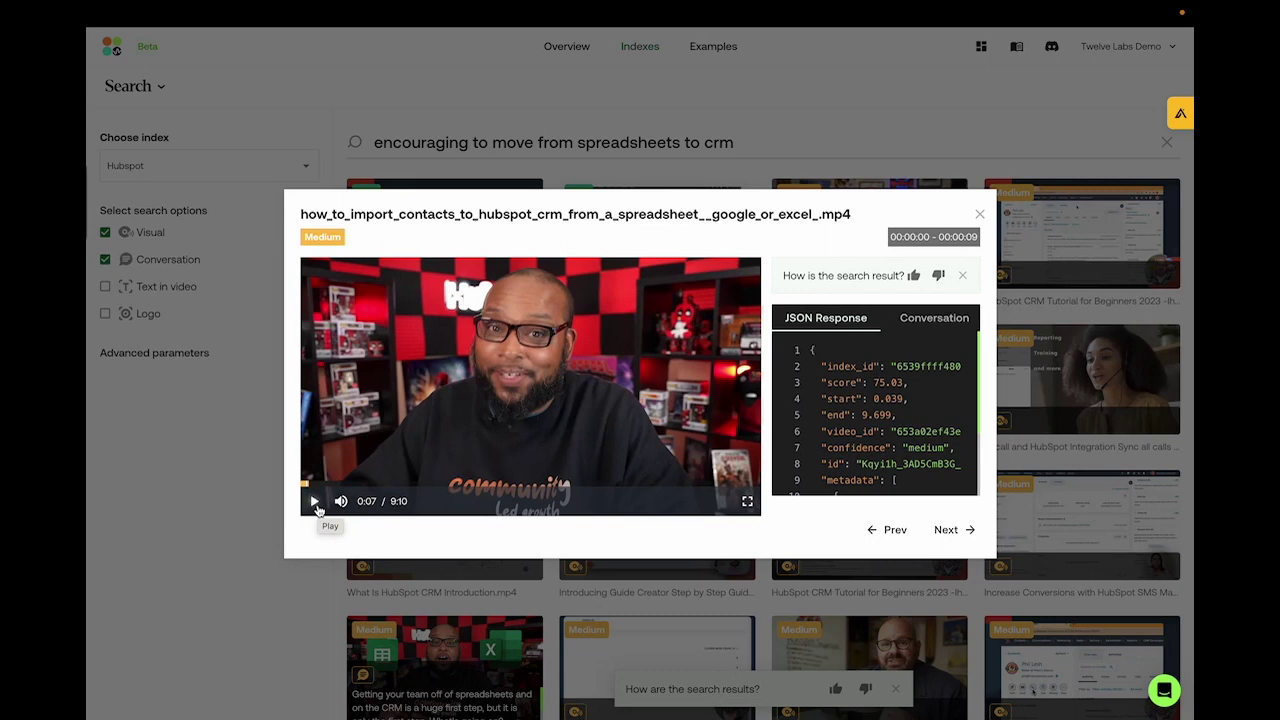
{"action": "left_click", "coordinate": [920, 186]}
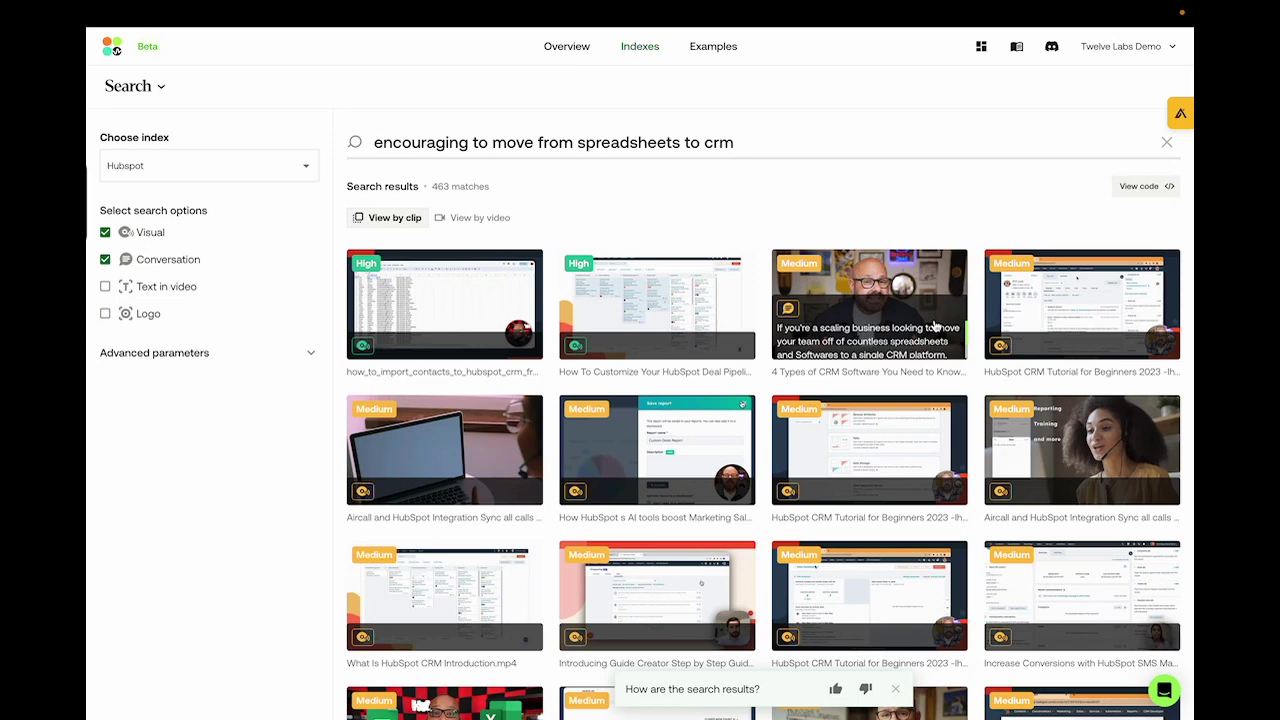
Step: Search for "what are the components of a customer relationship manager system?", view the matching clip from What Is HubSpot CRM Introduction.mp4, pause it and close it
{"action": "triple_click", "coordinate": [820, 140]}
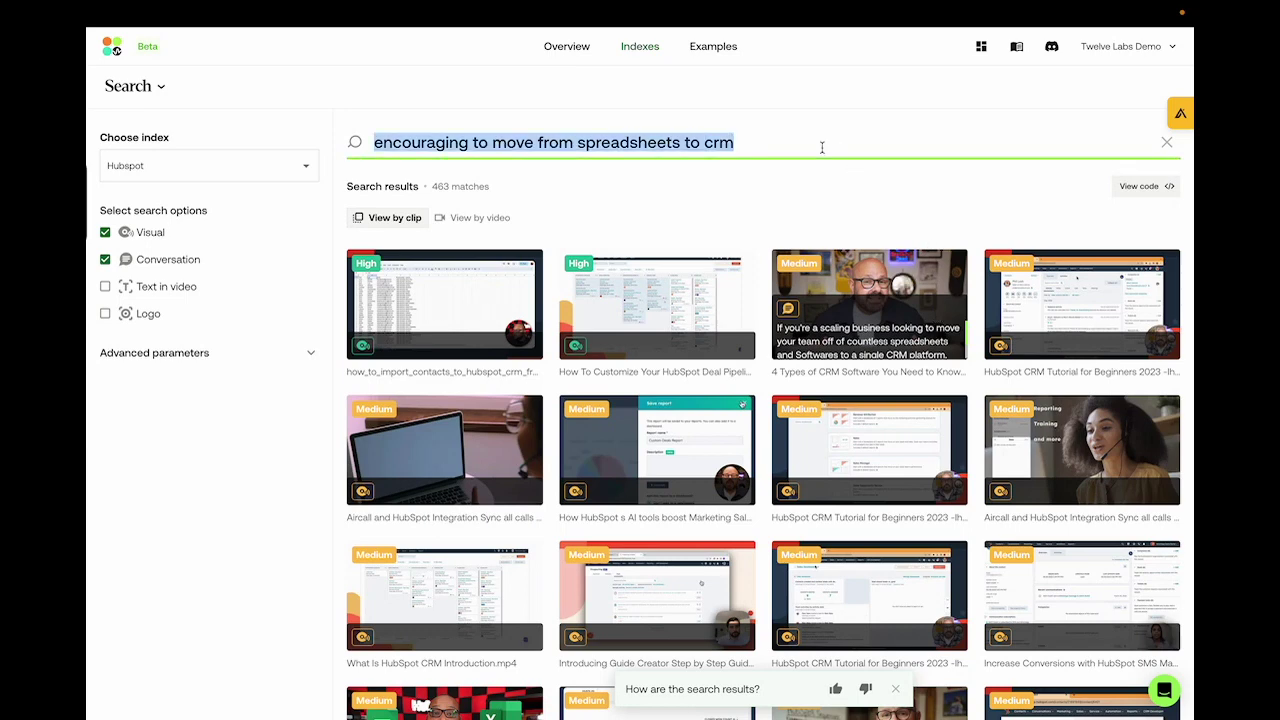
{"action": "type", "text": "what are the componen"}
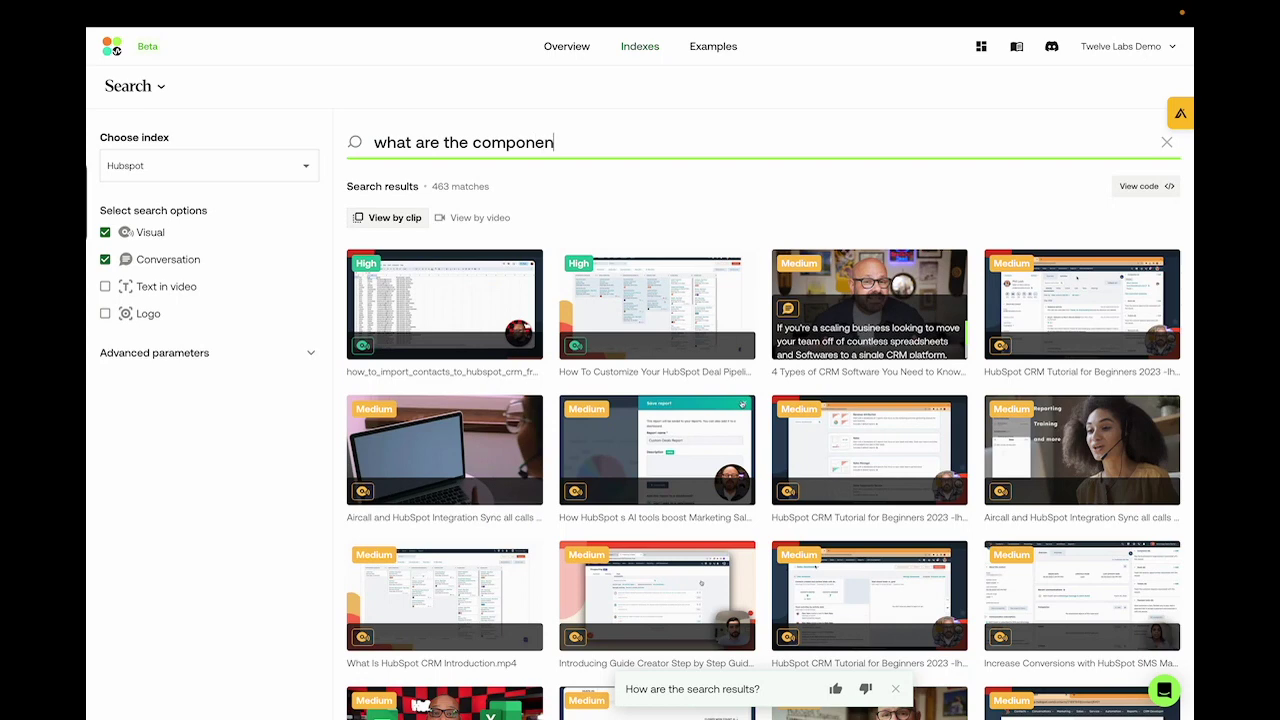
{"action": "type", "text": "ts of a customer rel"}
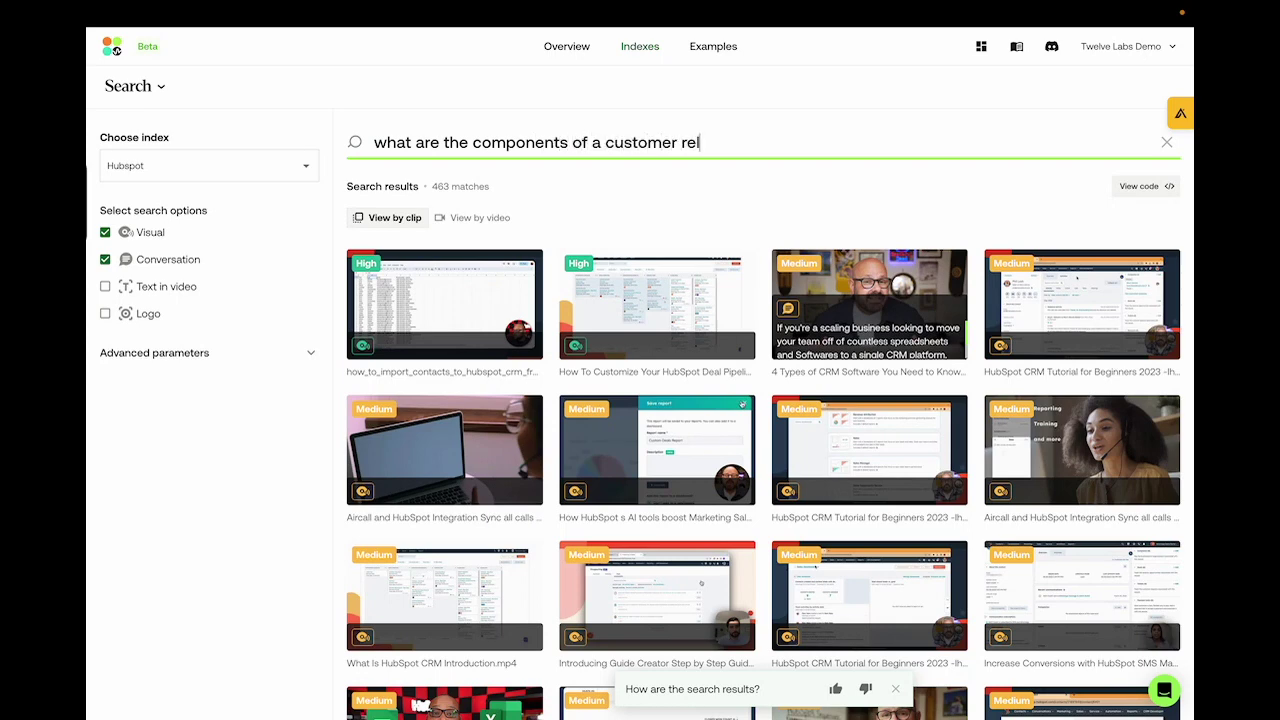
{"action": "type", "text": "ationship manager s"}
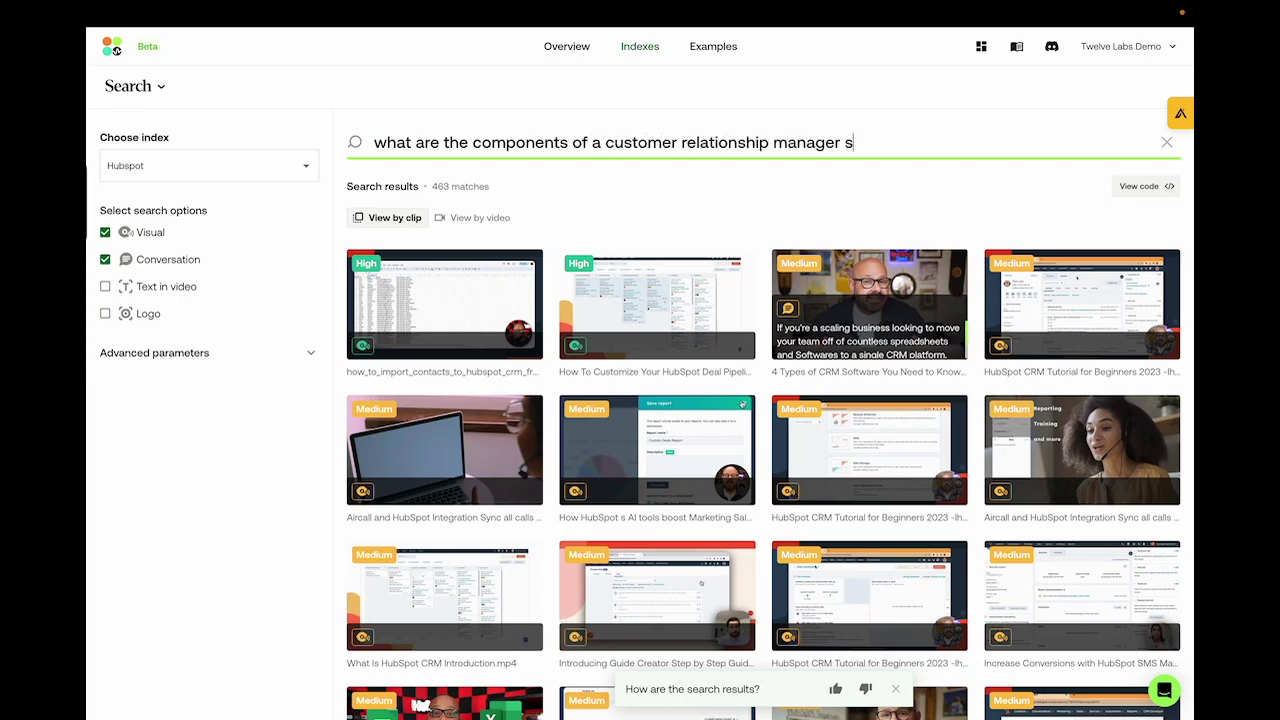
{"action": "type", "text": "ystem?"}
{"action": "key", "text": "Return"}
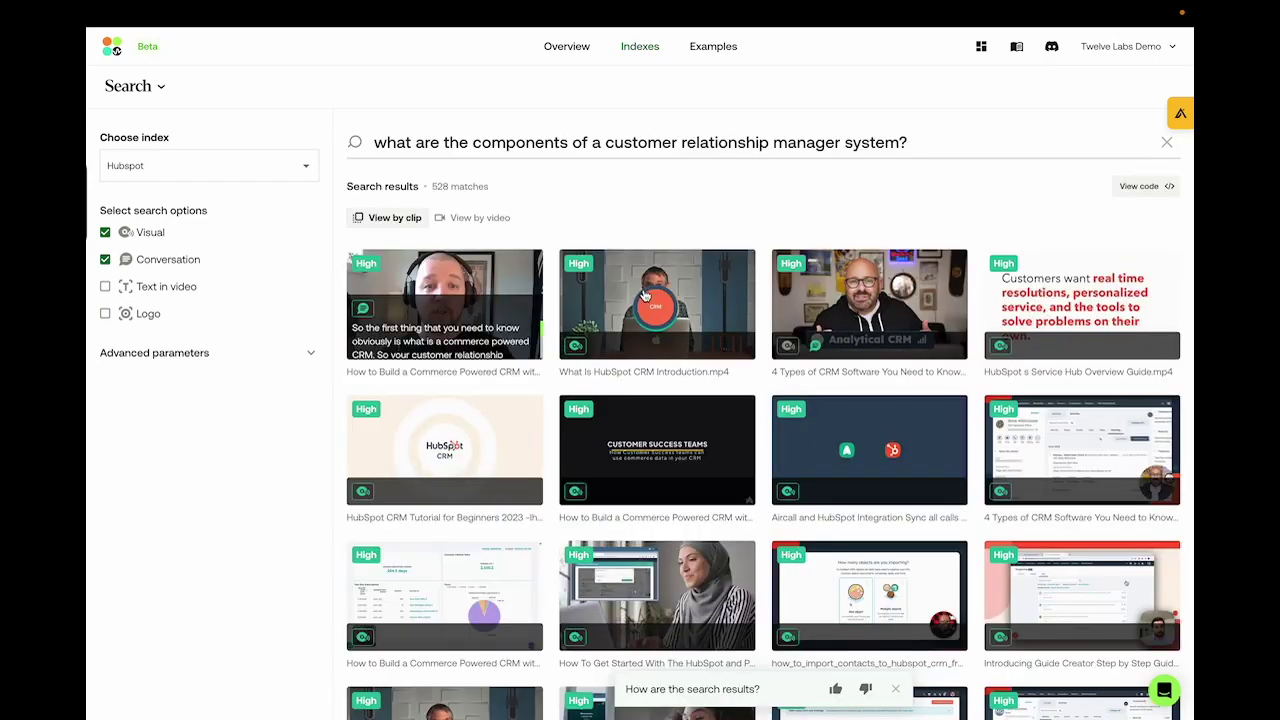
{"action": "left_click", "coordinate": [649, 291]}
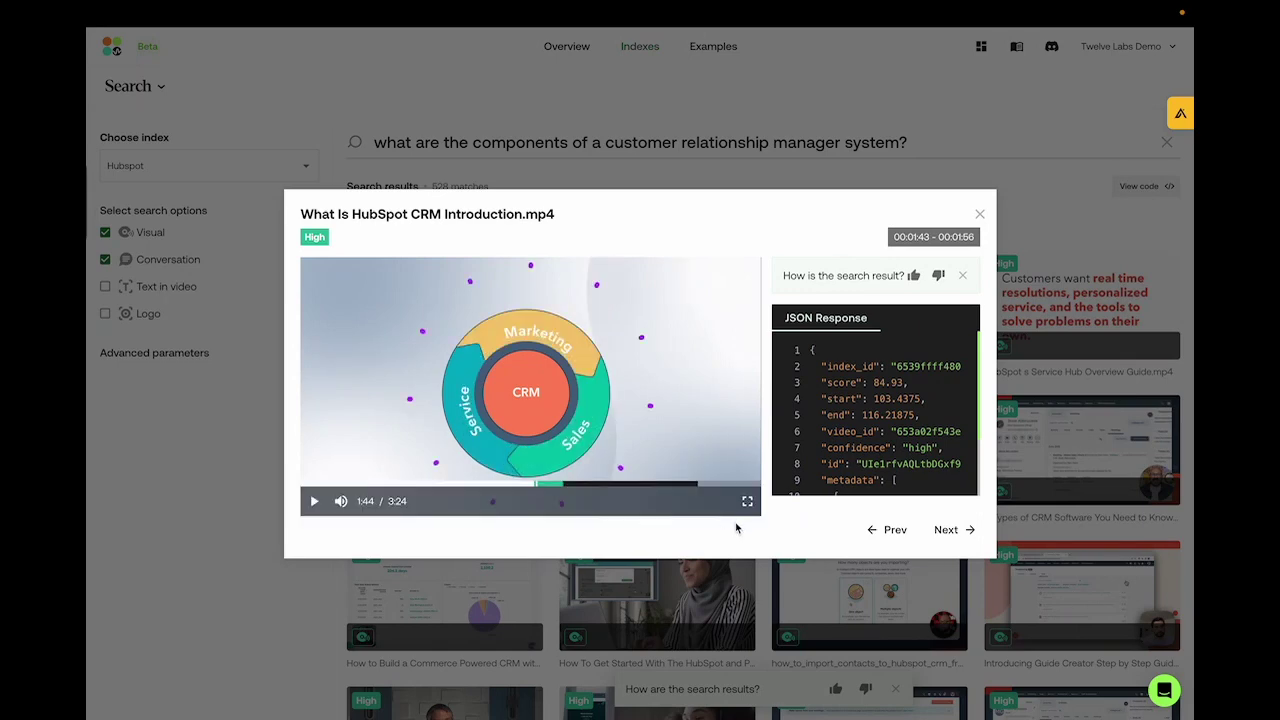
{"action": "left_click", "coordinate": [315, 503]}
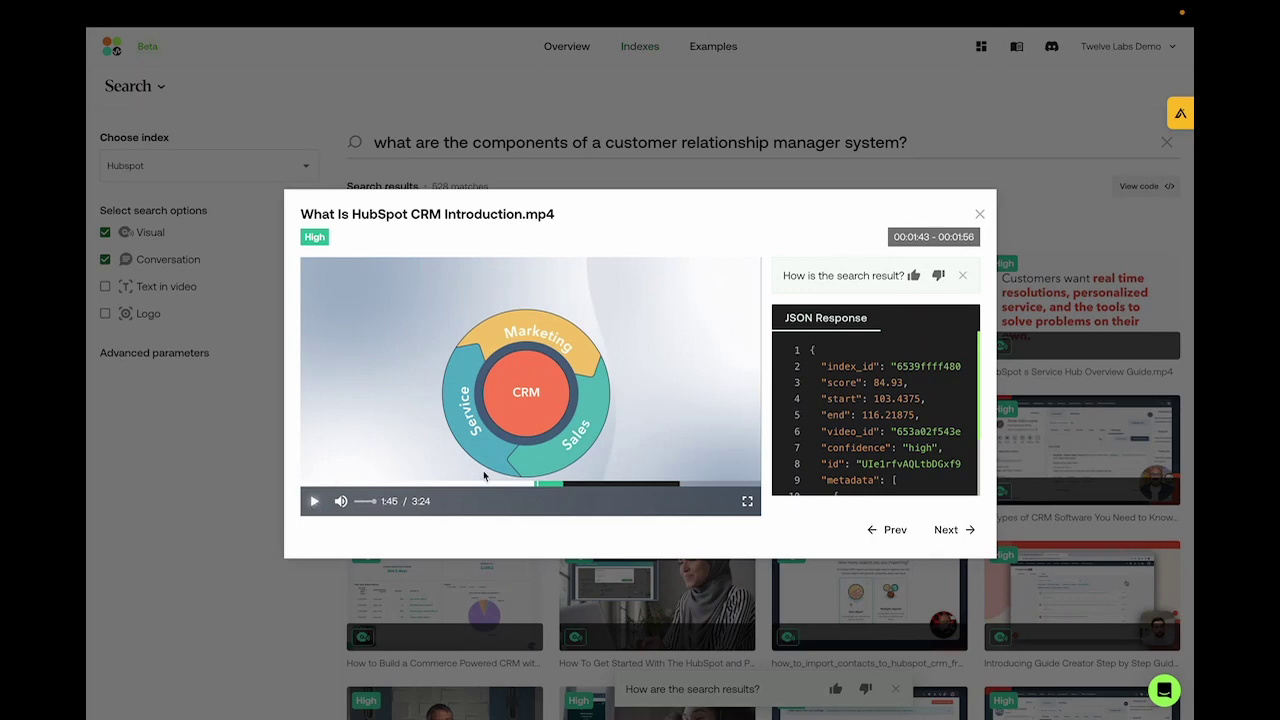
{"action": "left_click", "coordinate": [980, 214]}
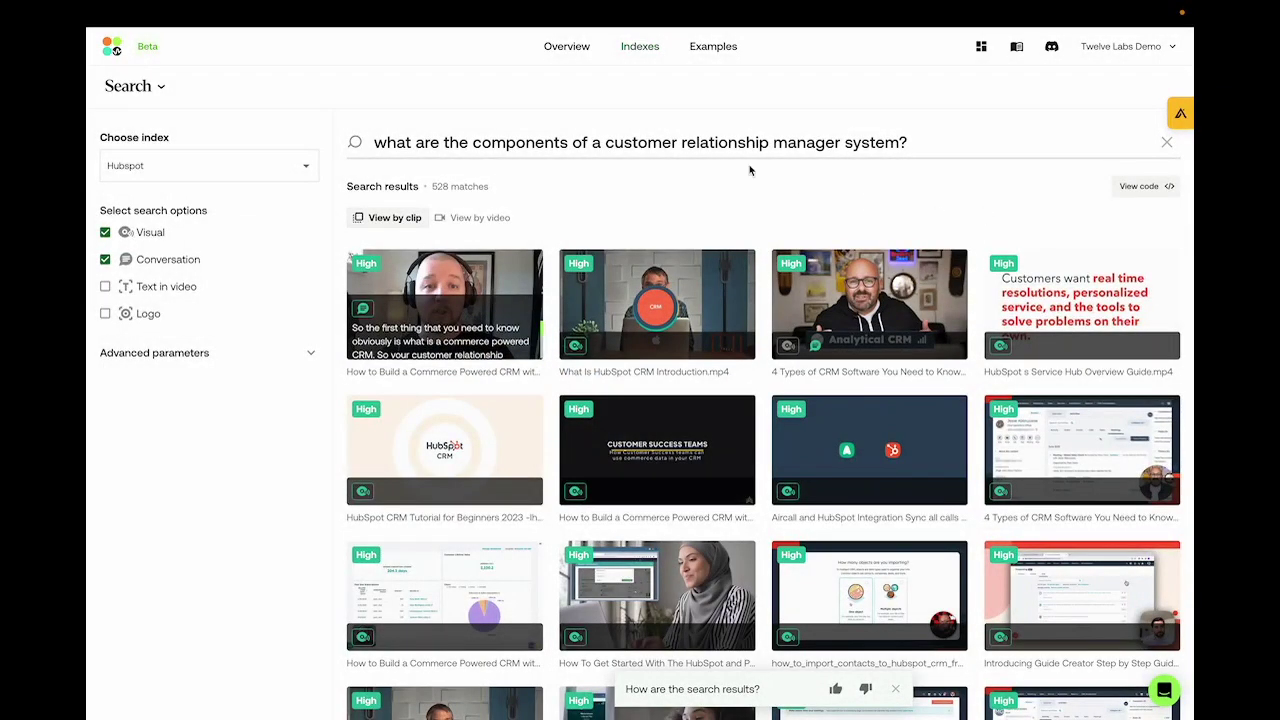
Step: Search for "circular graph illustrating crm", view the first matching clip and pause it
{"action": "left_click", "coordinate": [709, 135]}
{"action": "key", "text": "ctrl+a"}
{"action": "type", "text": "circular "}
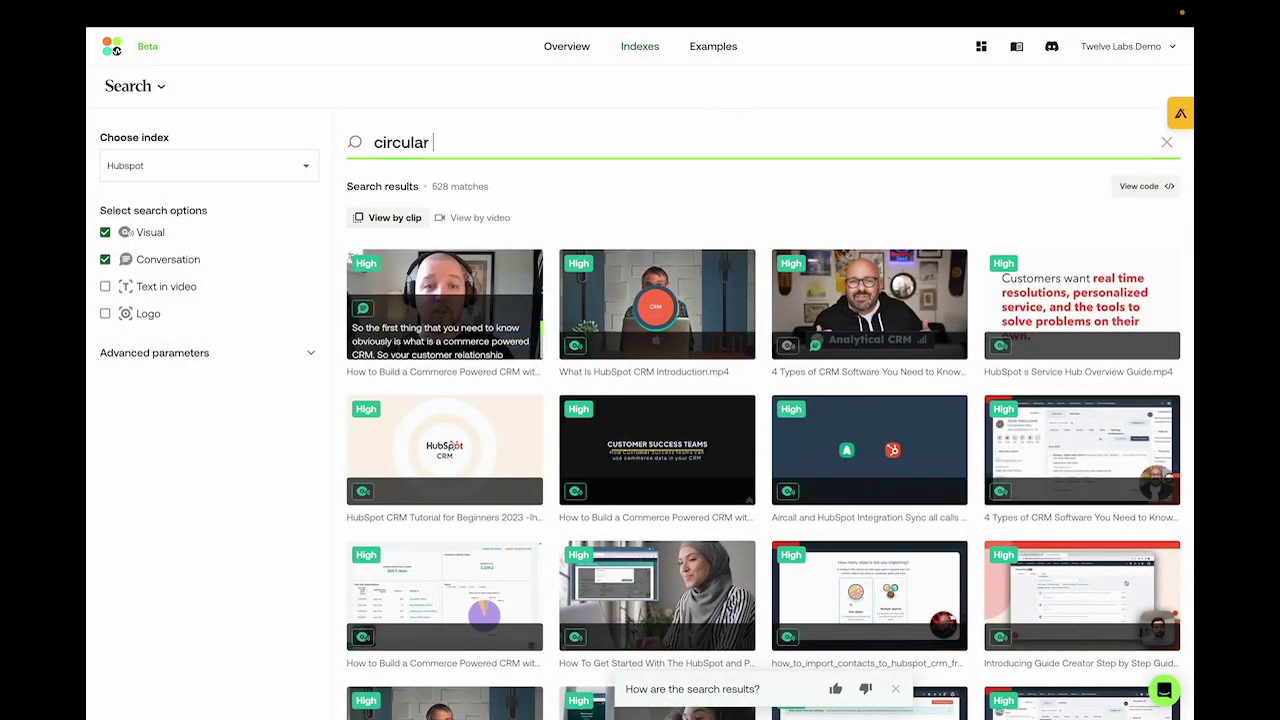
{"action": "type", "text": "graph illustrating crm"}
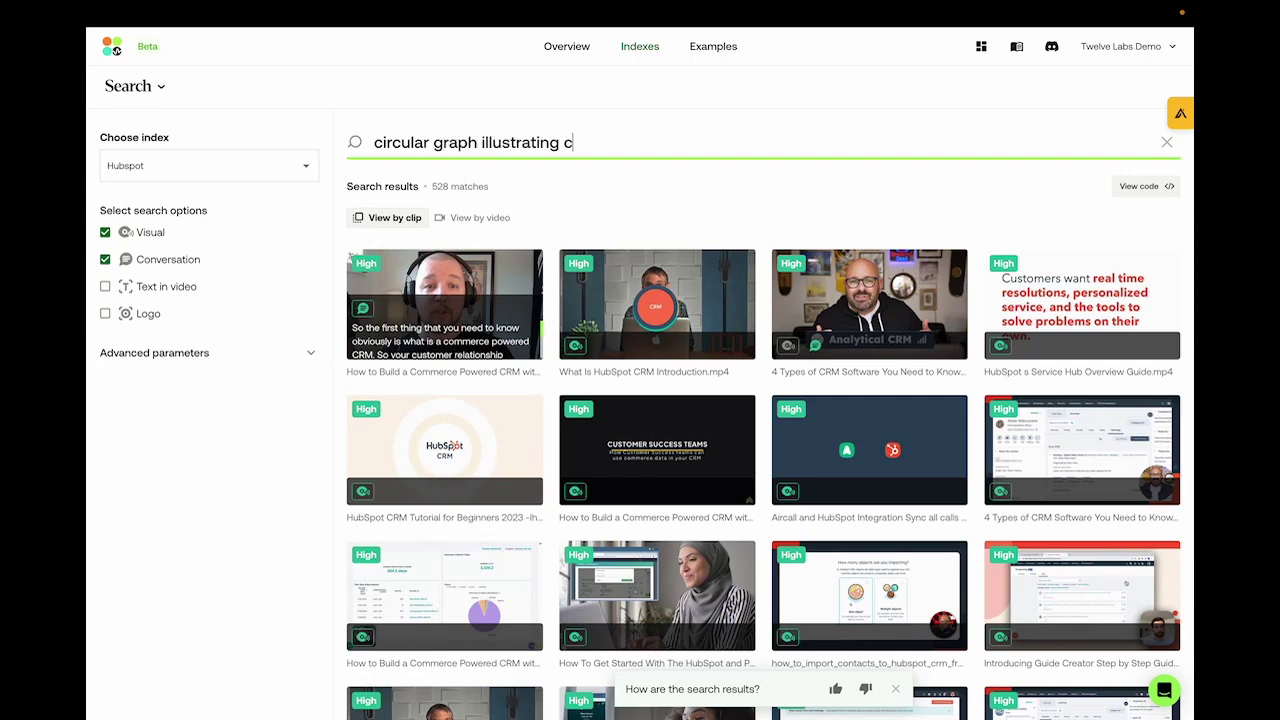
{"action": "key", "text": "Return"}
{"action": "left_click", "coordinate": [415, 298]}
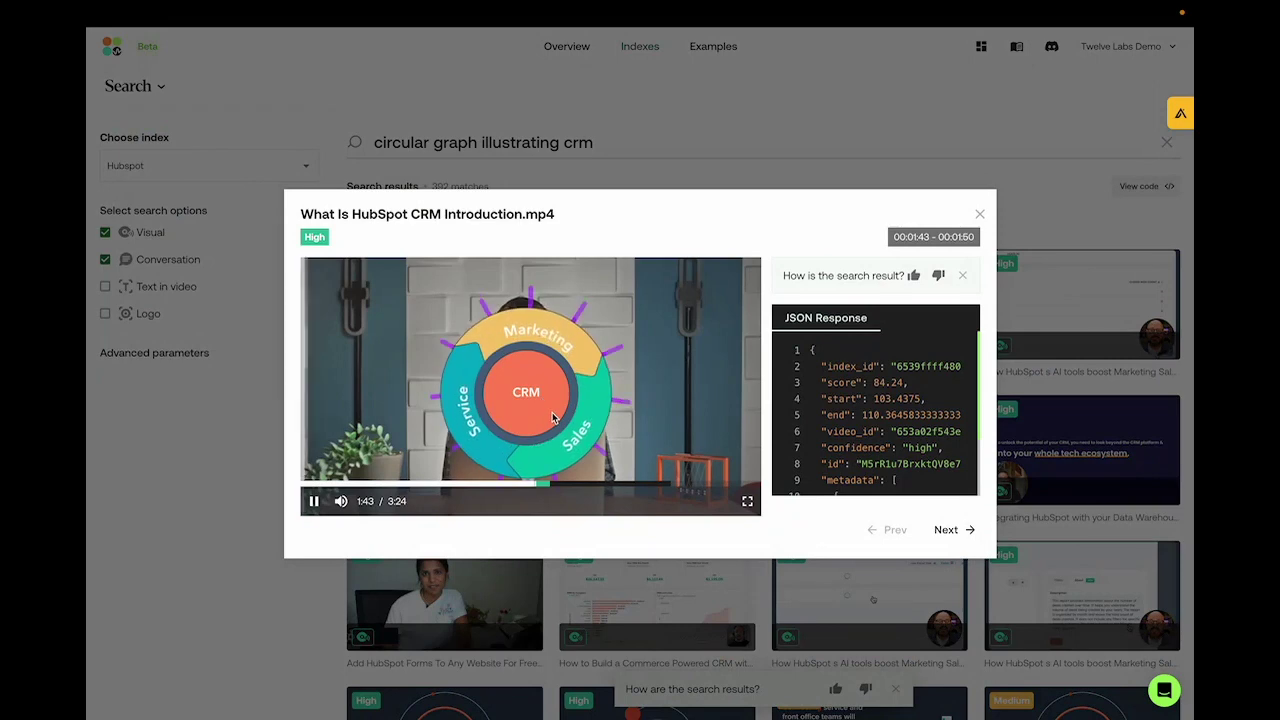
{"action": "left_click", "coordinate": [314, 503]}
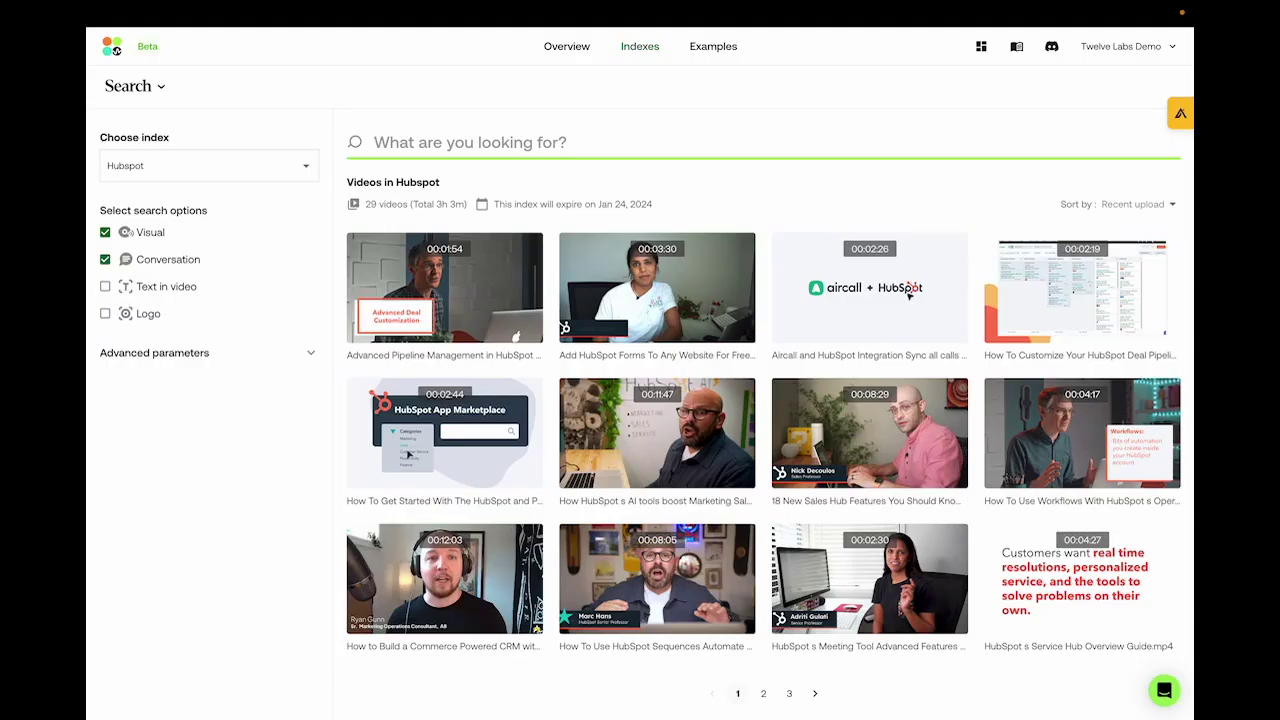
Step: Search for "something helpful", view the first matching clip about YouTube titles and descriptions, pause it and close it
{"action": "type", "text": "something helpful"}
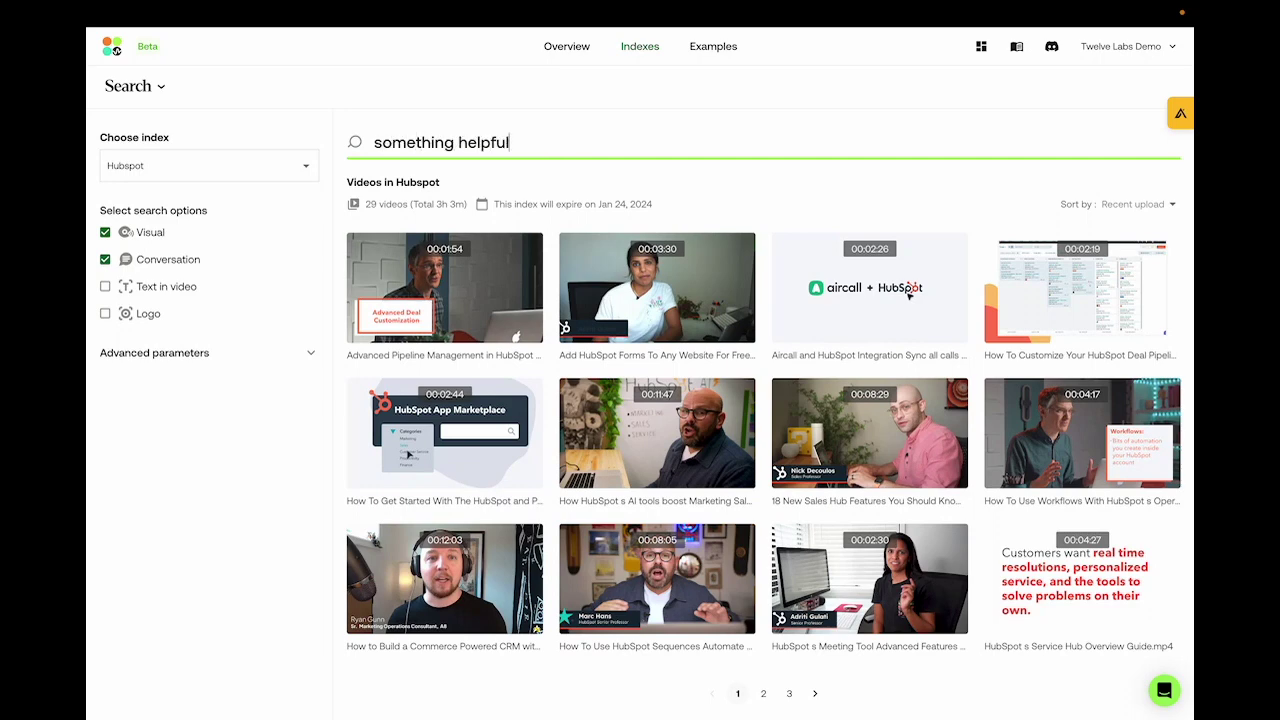
{"action": "key", "text": "Return"}
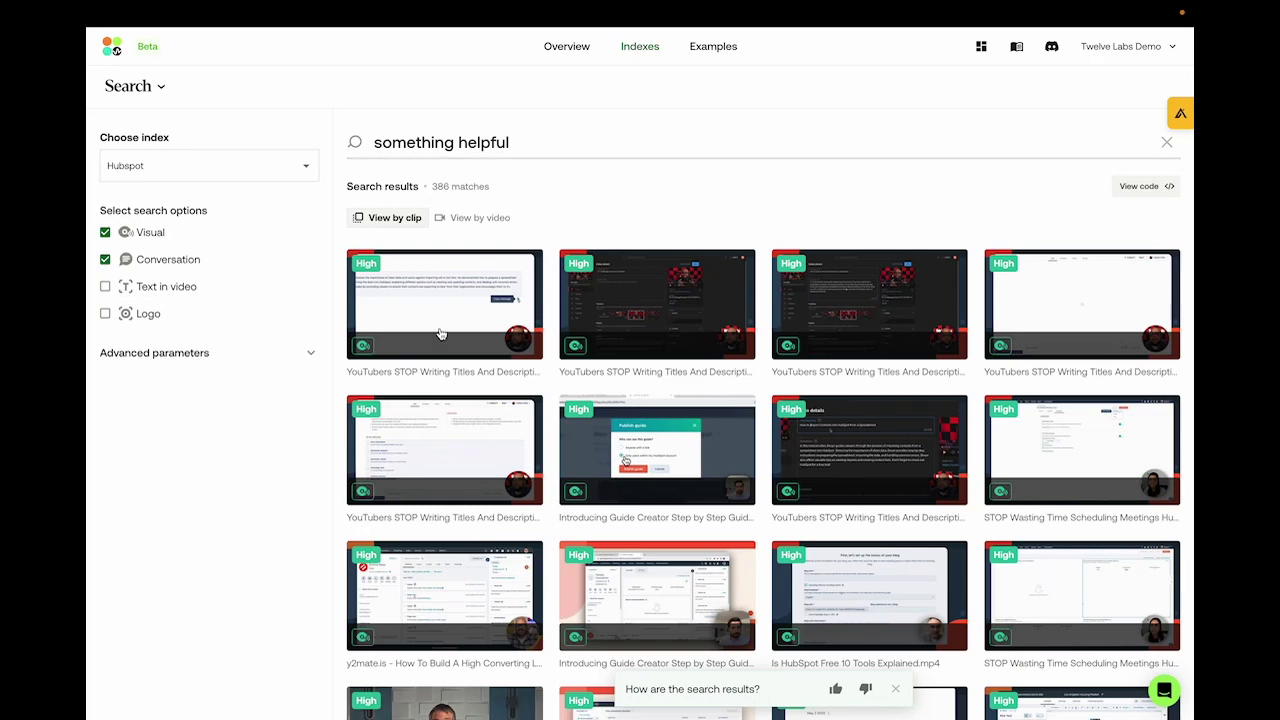
{"action": "left_click", "coordinate": [440, 332]}
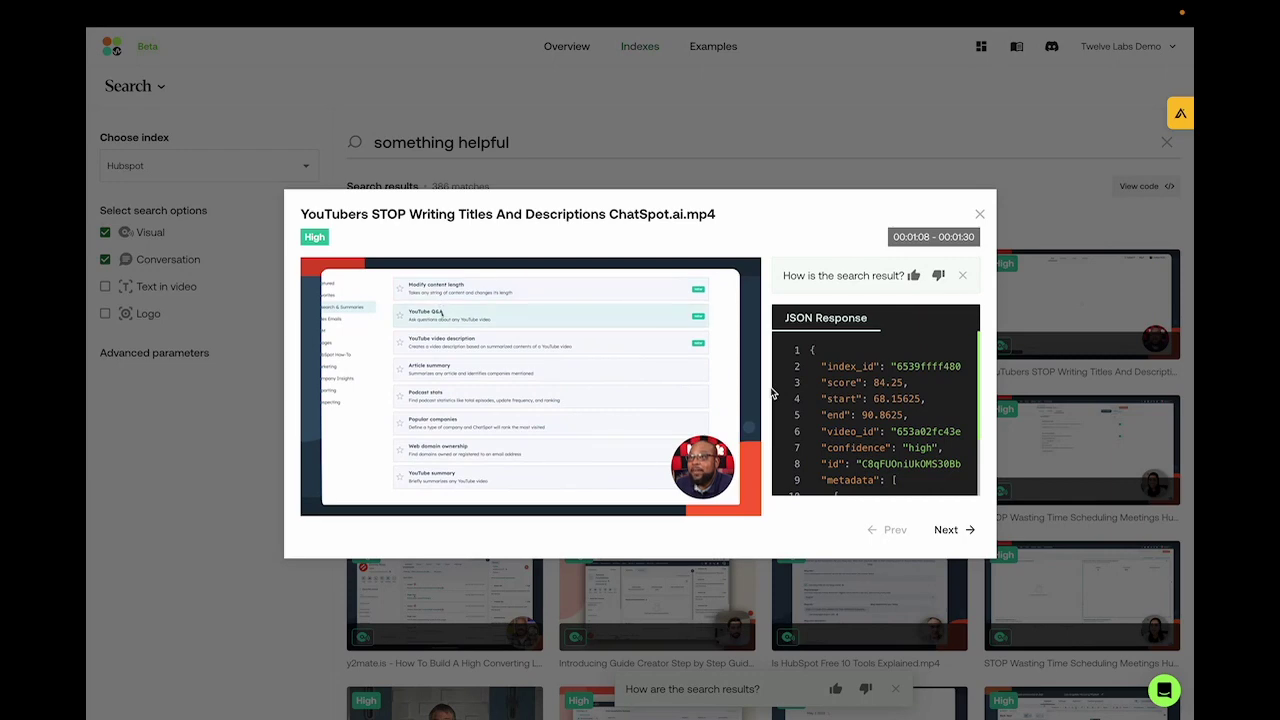
{"action": "left_click", "coordinate": [694, 398]}
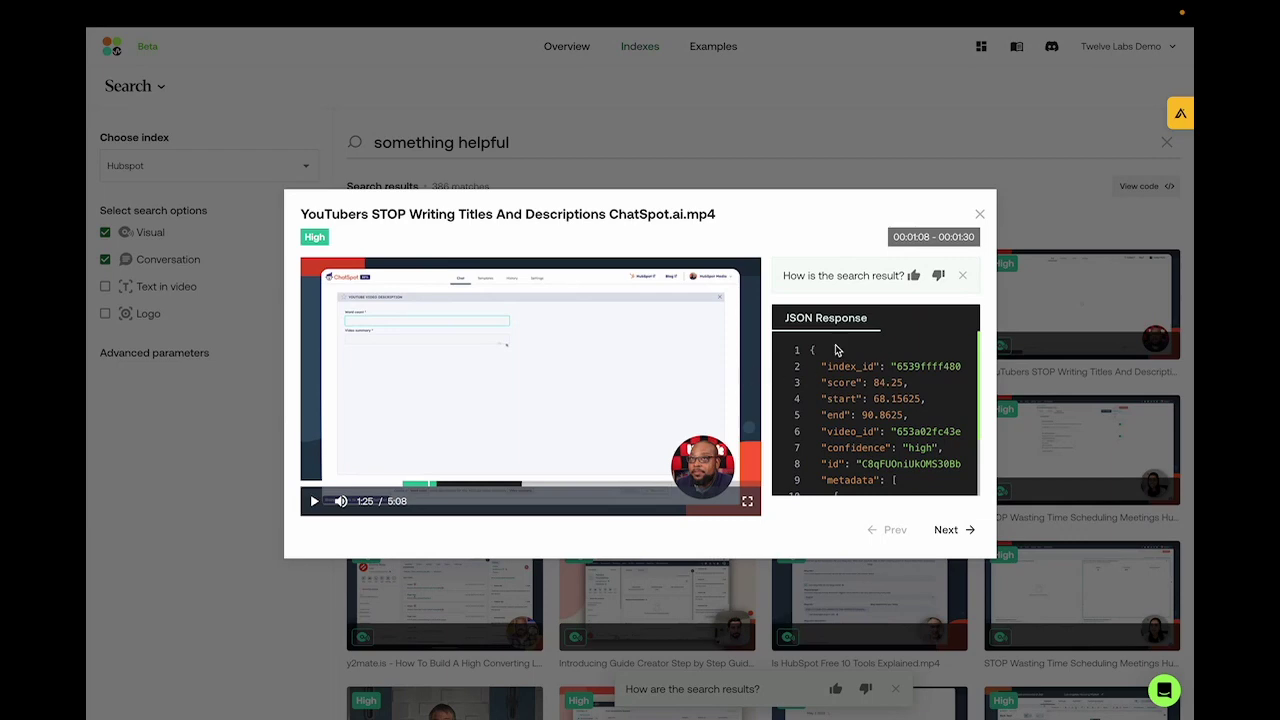
{"action": "key", "text": "Escape"}
Step: Switch from Search to Generate and generate the summary, highlights and chapters for What Is HubSpot CRM Introduction.mp4
{"action": "left_click", "coordinate": [133, 86]}
{"action": "left_click", "coordinate": [146, 165]}
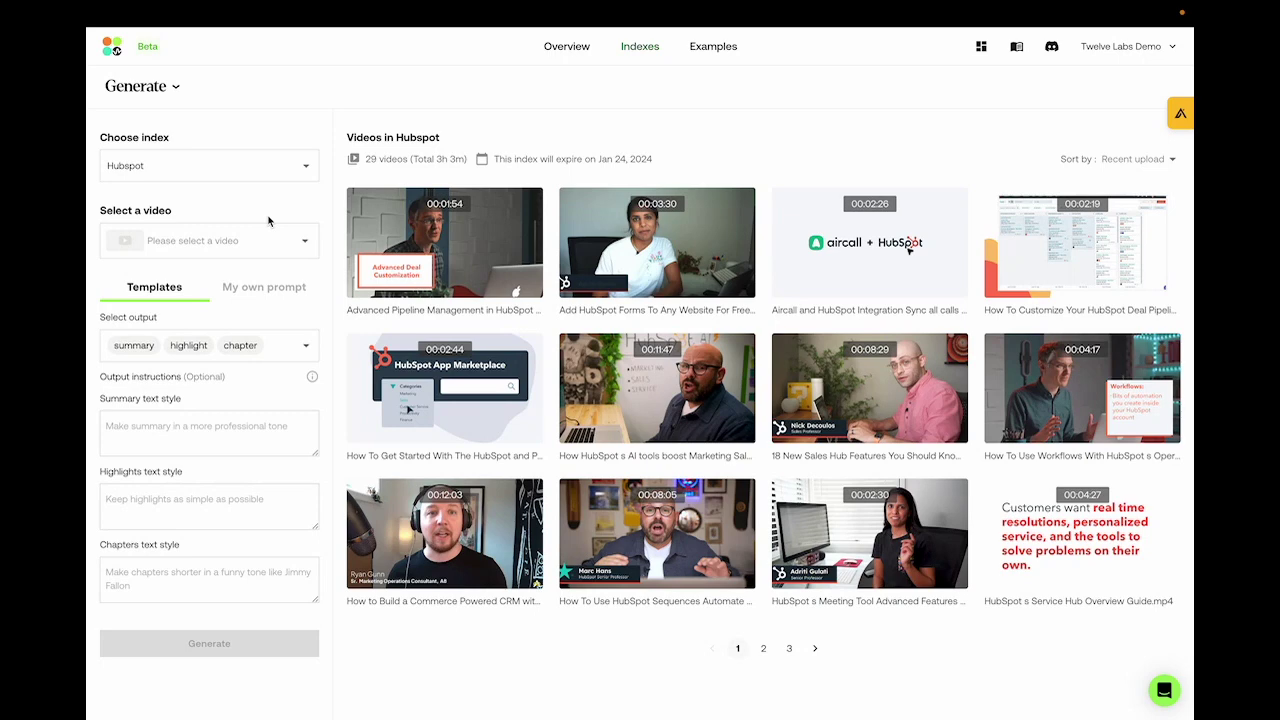
{"action": "left_click", "coordinate": [259, 240]}
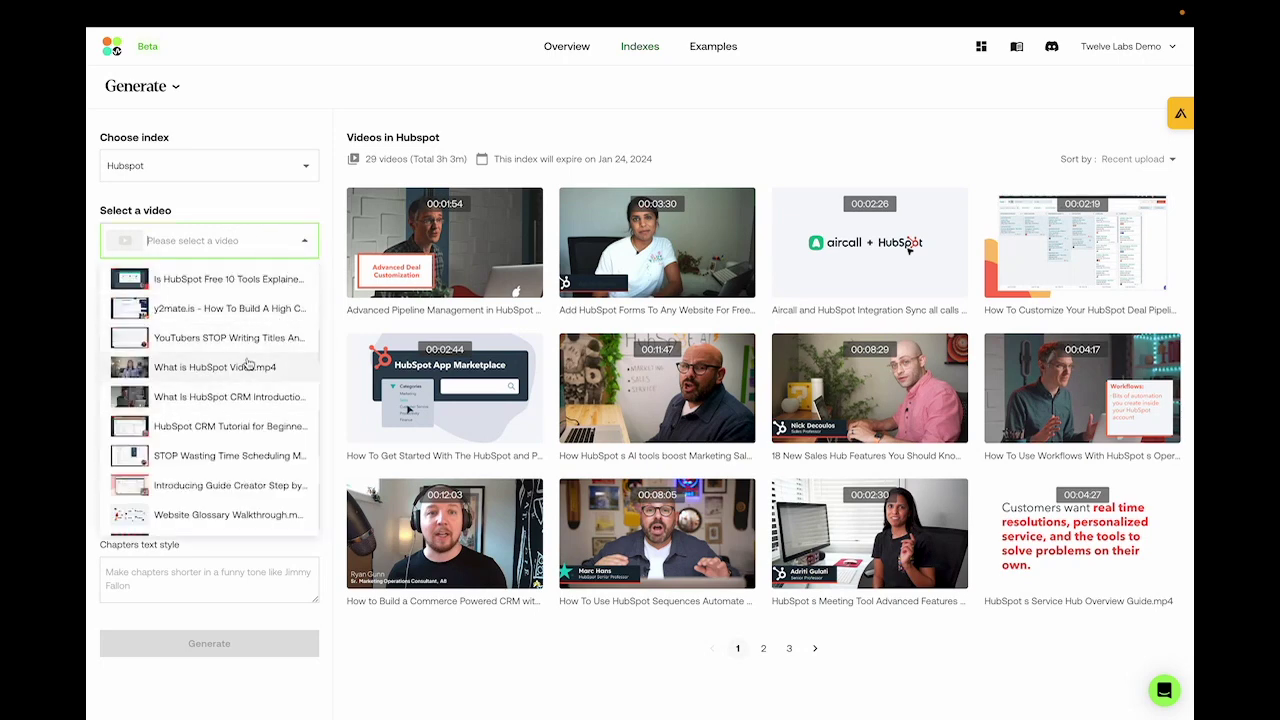
{"action": "left_click", "coordinate": [246, 397]}
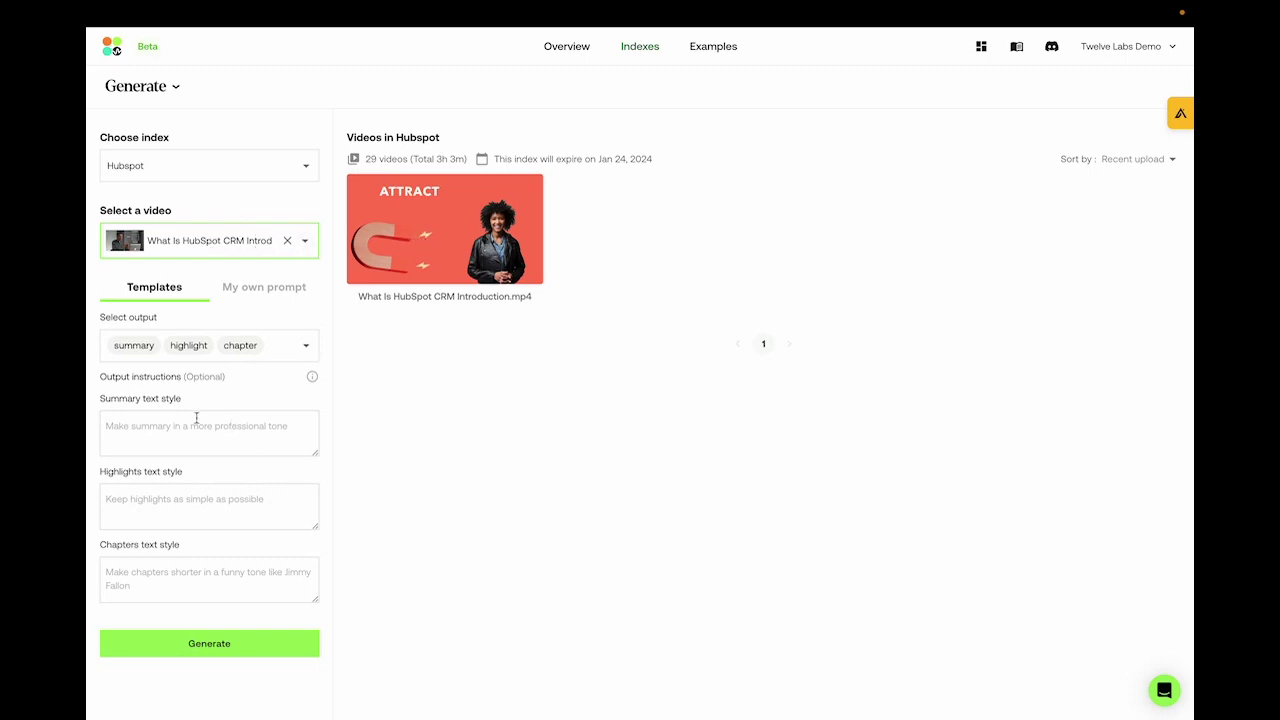
{"action": "left_click", "coordinate": [273, 652]}
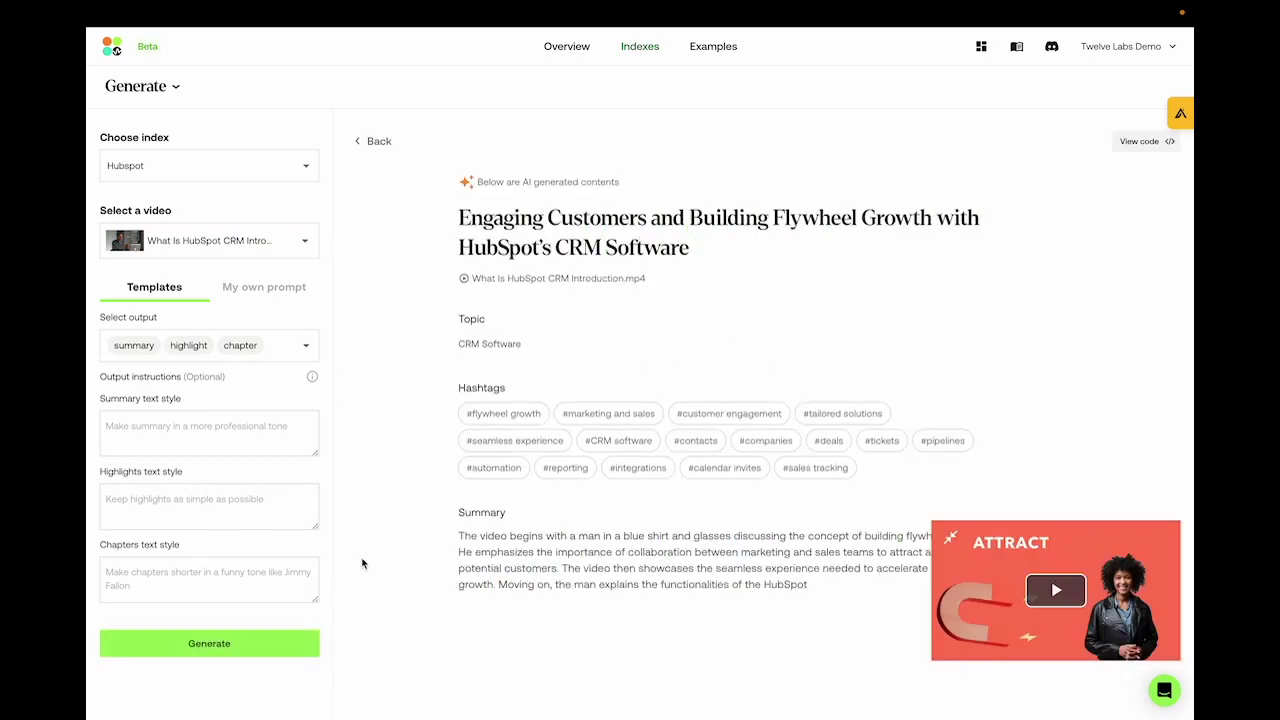
Step: Read through the generated title, hashtags and summary, marking passages of the summary text while reading
{"action": "scroll", "coordinate": [362, 563], "scroll_direction": "down", "scroll_amount": 2}
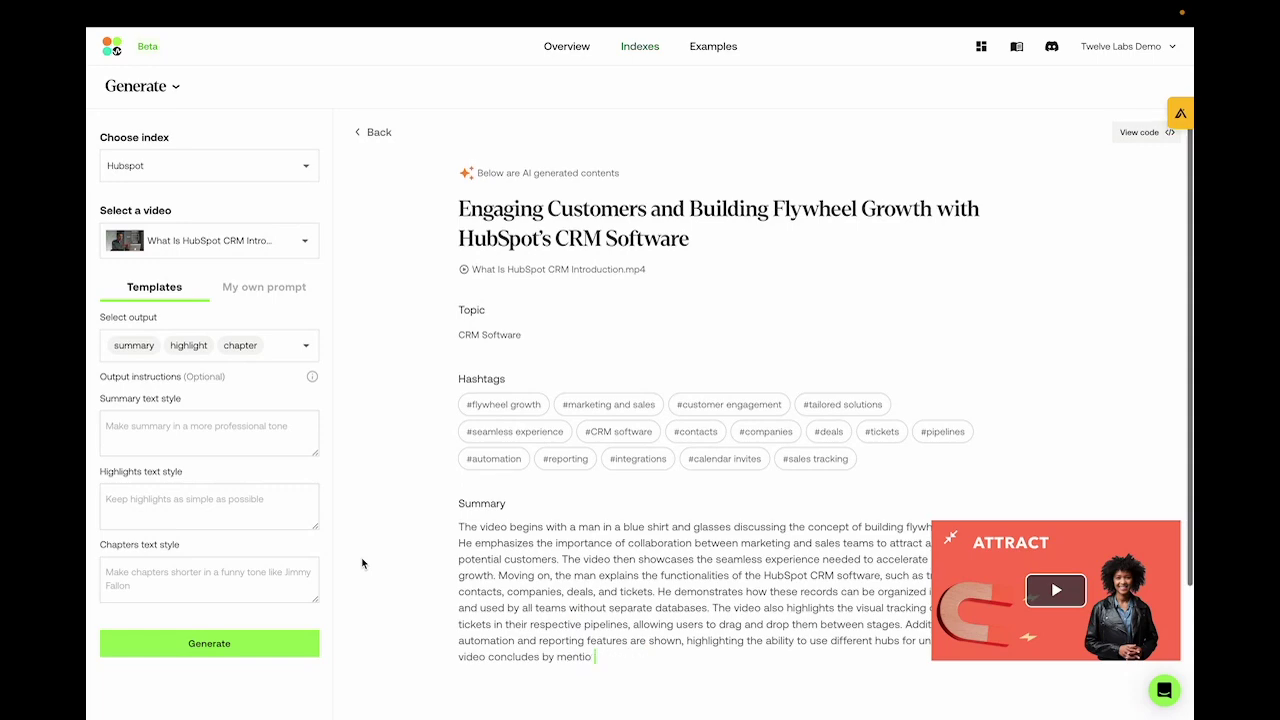
{"action": "scroll", "coordinate": [362, 563], "scroll_direction": "down", "scroll_amount": 4}
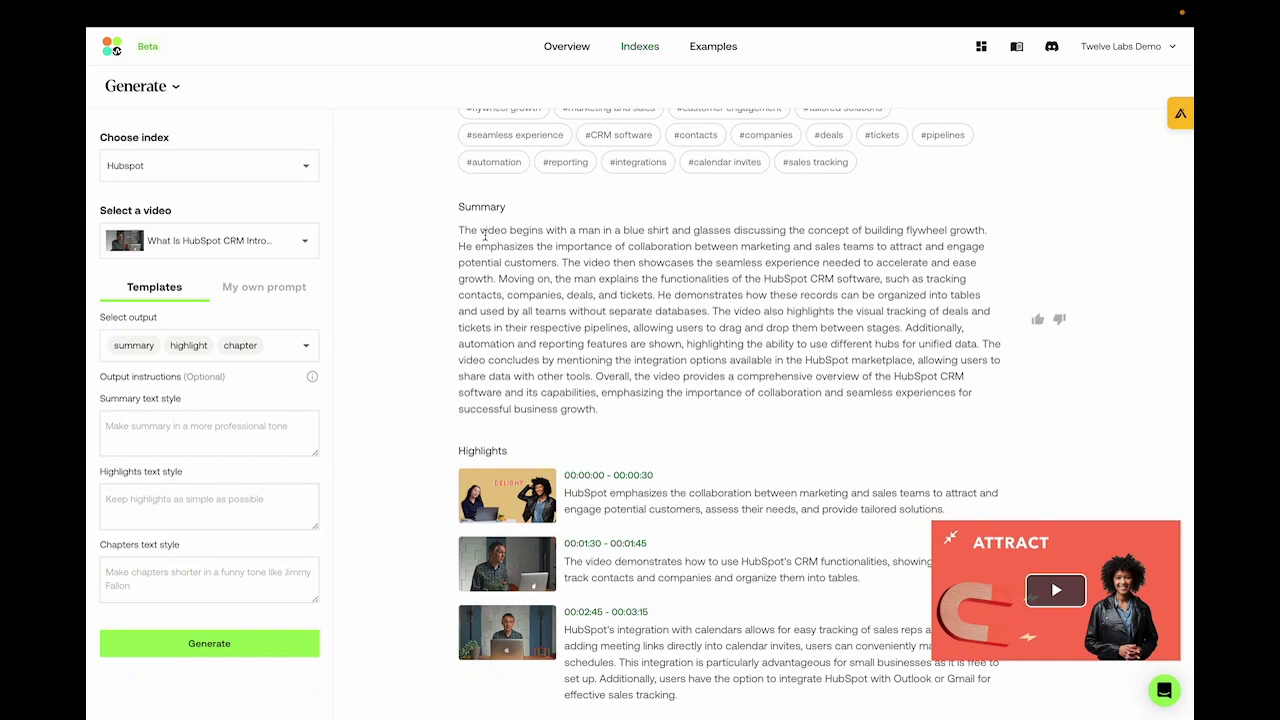
{"action": "left_click_drag", "start_coordinate": [458, 230], "coordinate": [780, 232]}
{"action": "left_click", "coordinate": [598, 244]}
{"action": "left_click_drag", "start_coordinate": [440, 264], "coordinate": [641, 396]}
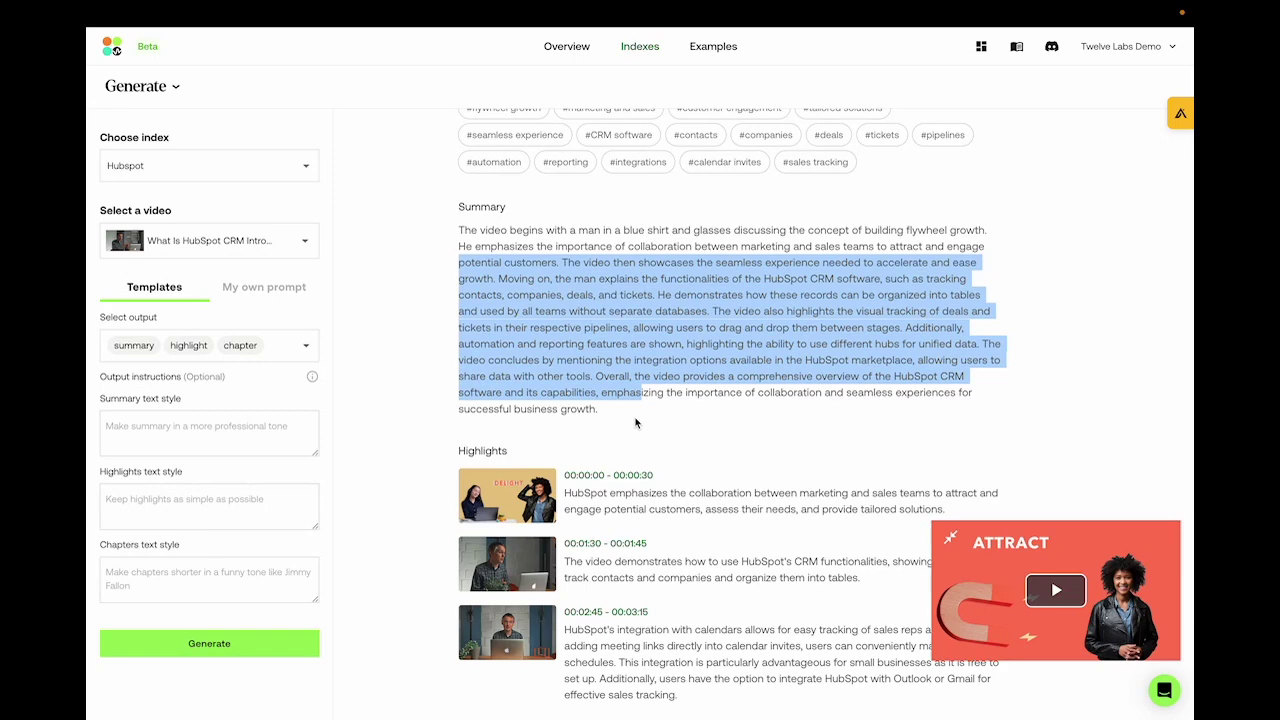
{"action": "left_click", "coordinate": [627, 419]}
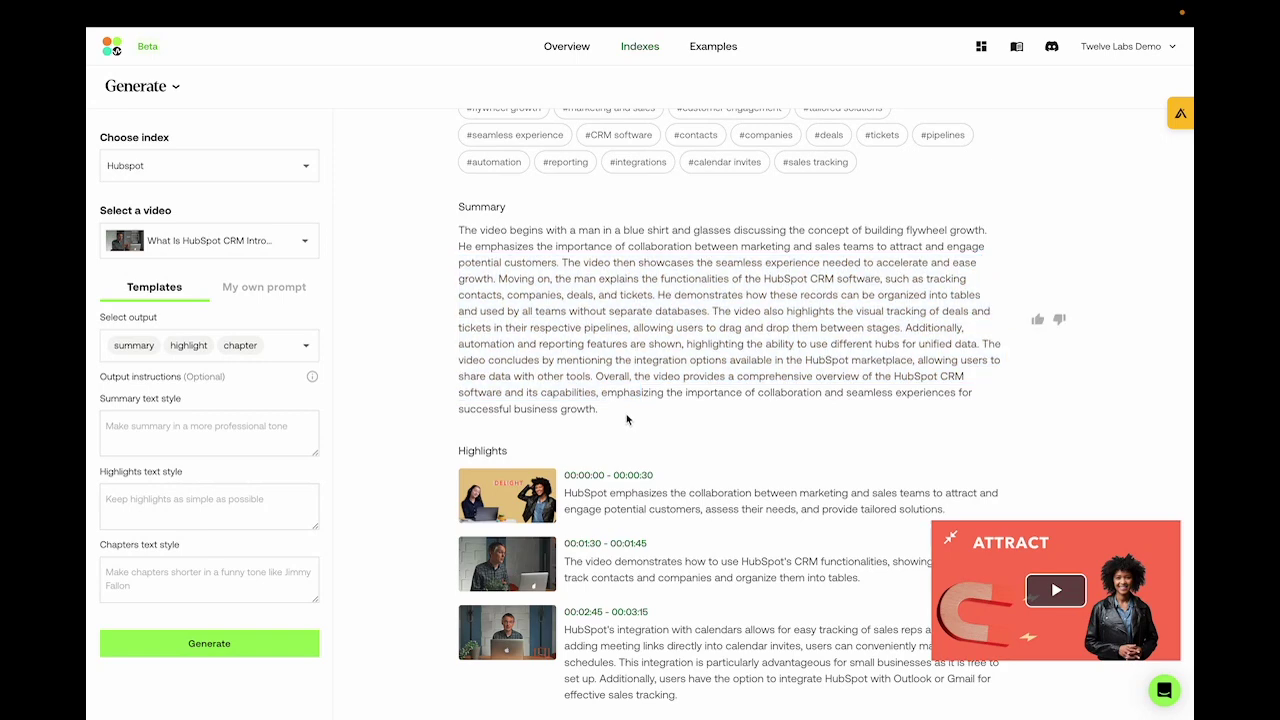
Step: Play the 00:01:30 - 00:01:45 highlight, pause it, and look over the generated chapters
{"action": "scroll", "coordinate": [627, 419], "scroll_direction": "down", "scroll_amount": 2}
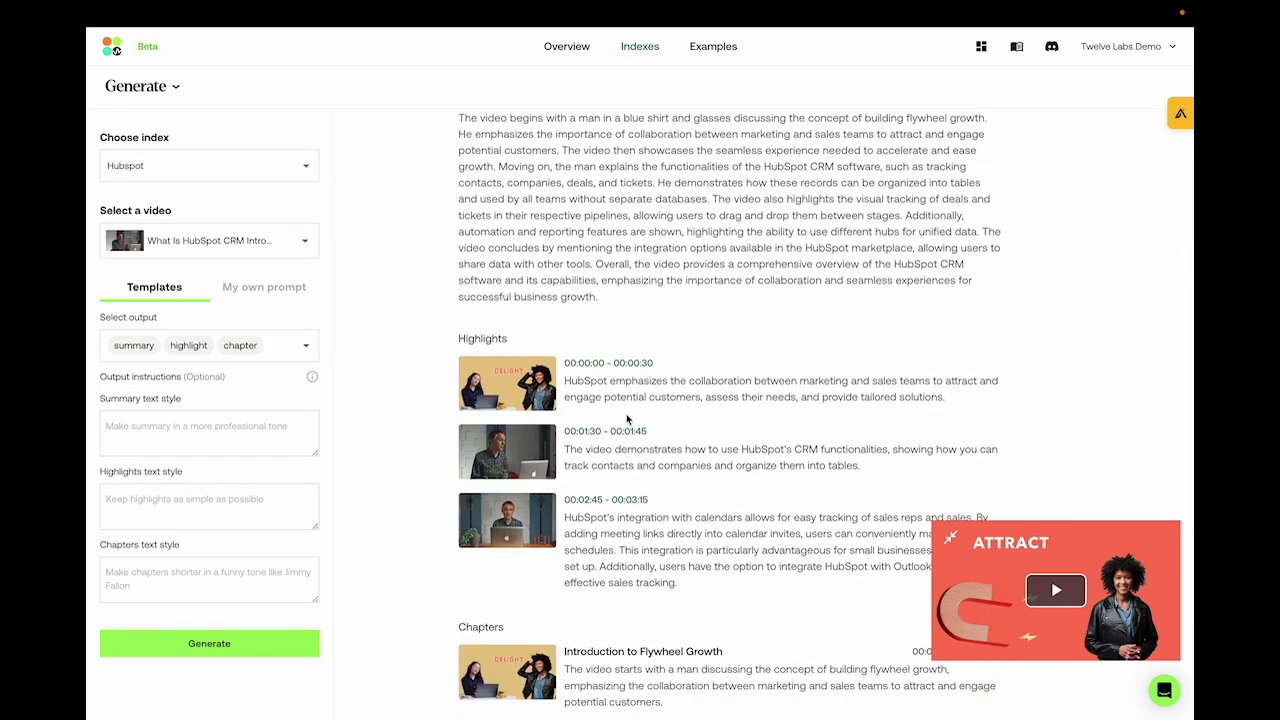
{"action": "scroll", "coordinate": [620, 400], "scroll_direction": "down", "scroll_amount": 2}
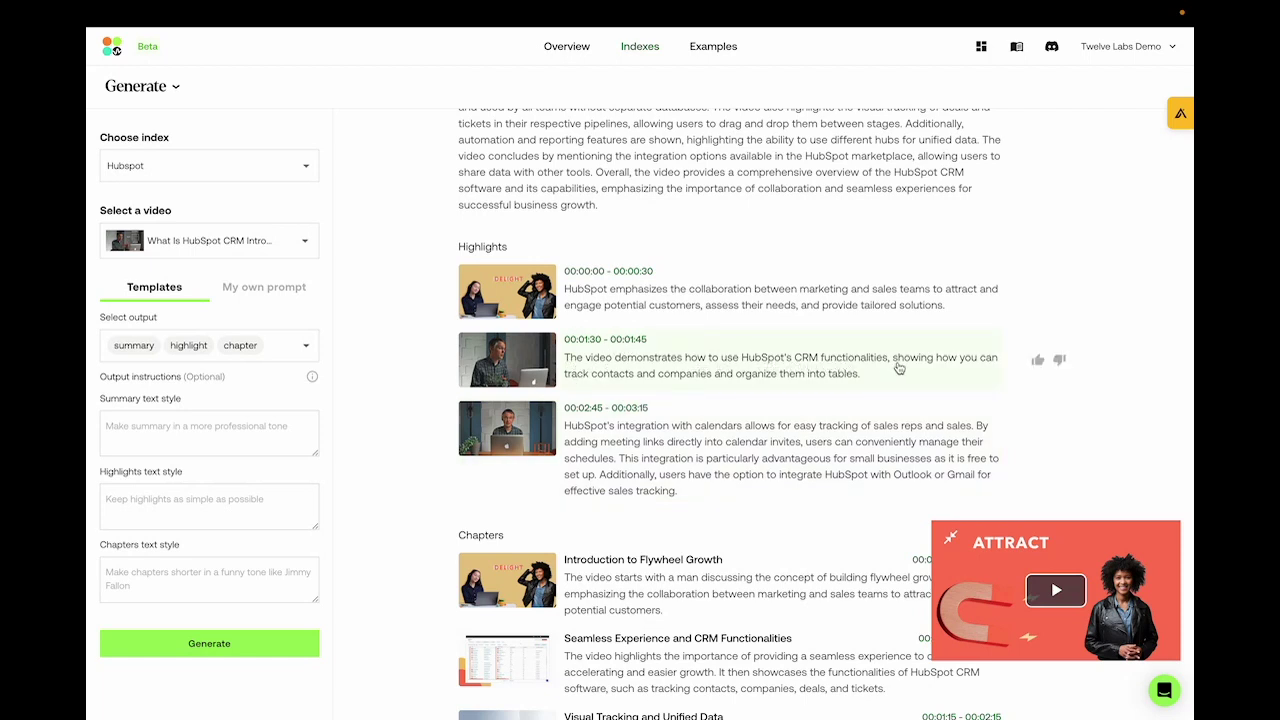
{"action": "left_click", "coordinate": [607, 340]}
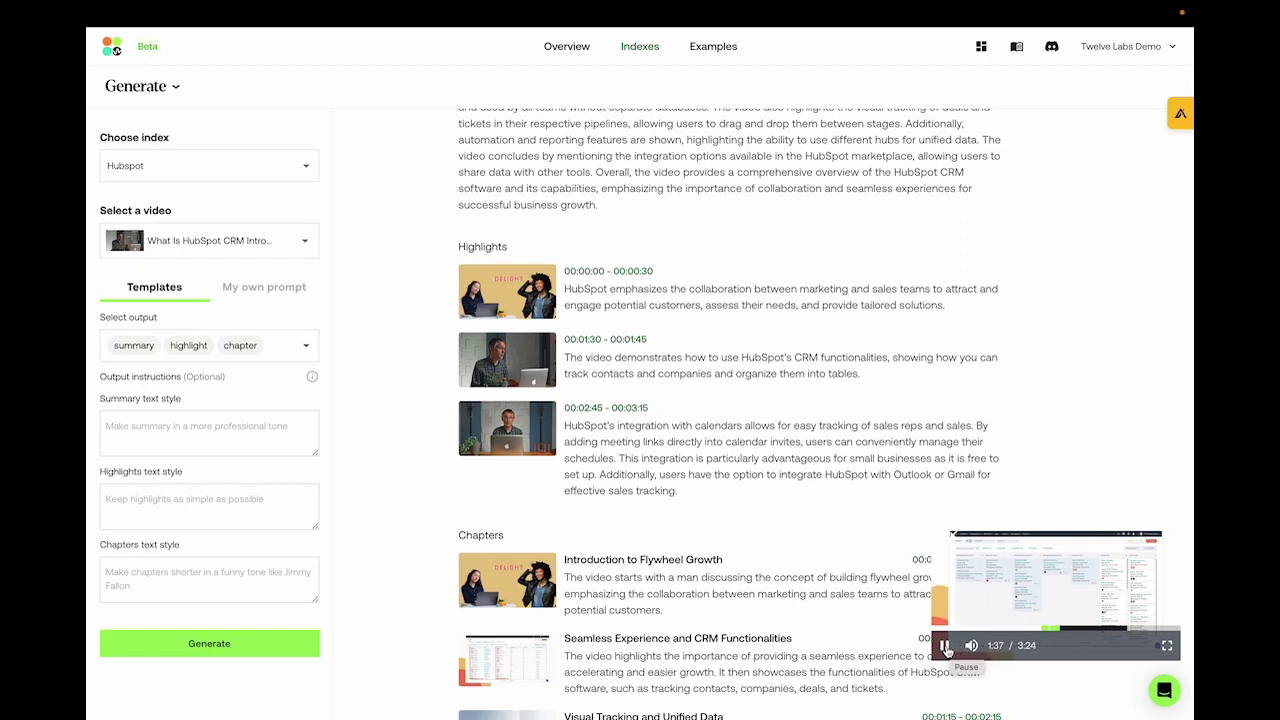
{"action": "left_click", "coordinate": [945, 650]}
{"action": "scroll", "coordinate": [800, 550], "scroll_direction": "down", "scroll_amount": 3}
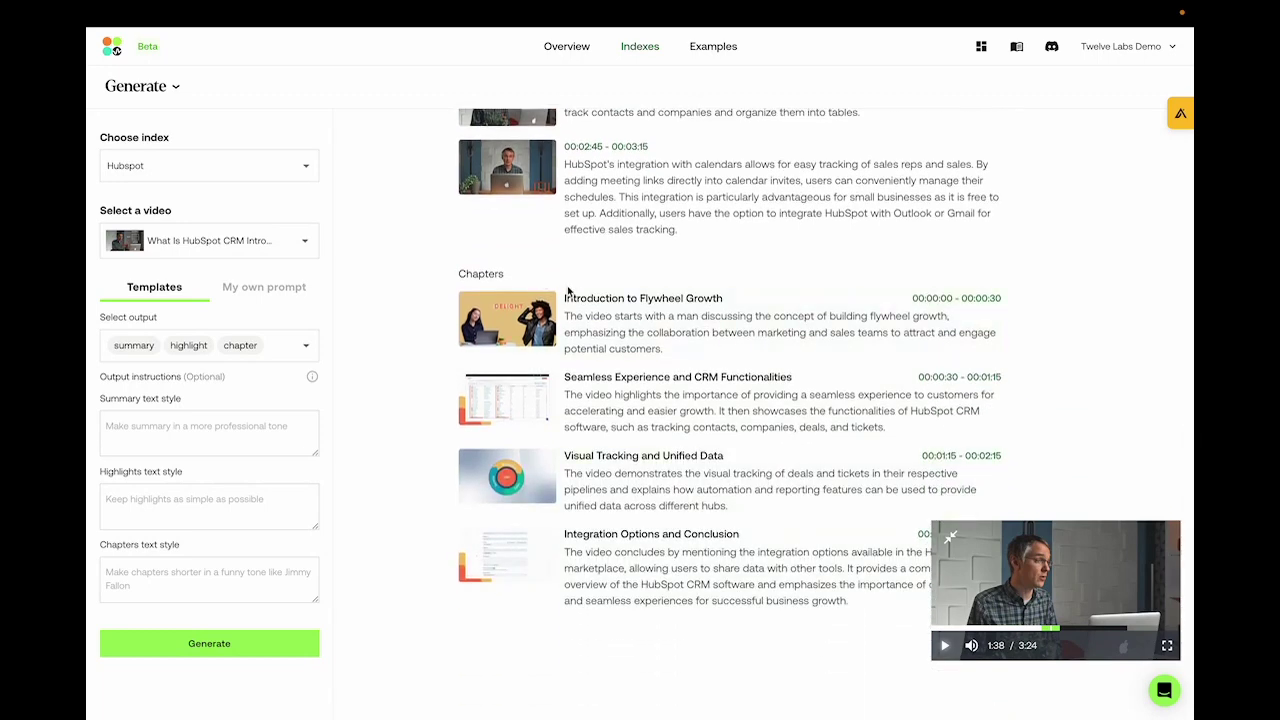
{"action": "scroll", "coordinate": [806, 409], "scroll_direction": "down", "scroll_amount": 1}
{"action": "scroll", "coordinate": [477, 330], "scroll_direction": "up", "scroll_amount": 10}
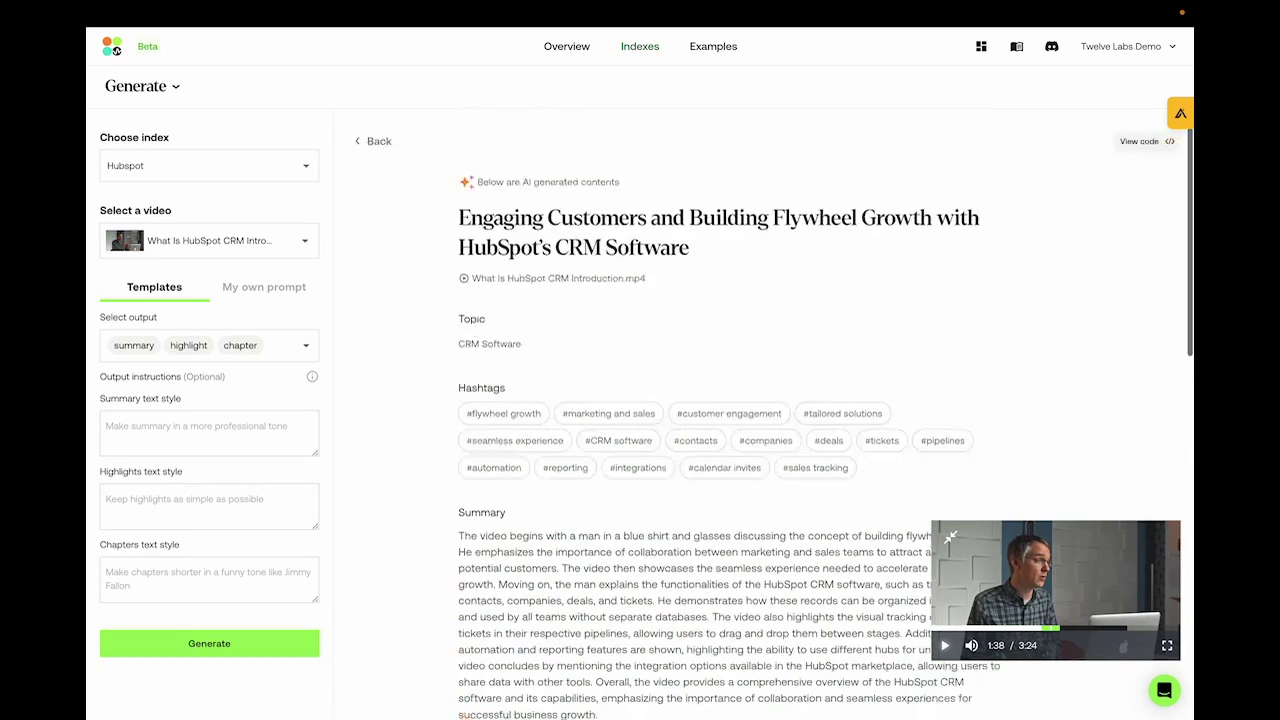
Step: Set the summary text style to "make the summary into the format of a poem", regenerate the content and review the new summary
{"action": "scroll", "coordinate": [481, 298], "scroll_direction": "down", "scroll_amount": 1}
{"action": "left_click", "coordinate": [279, 420]}
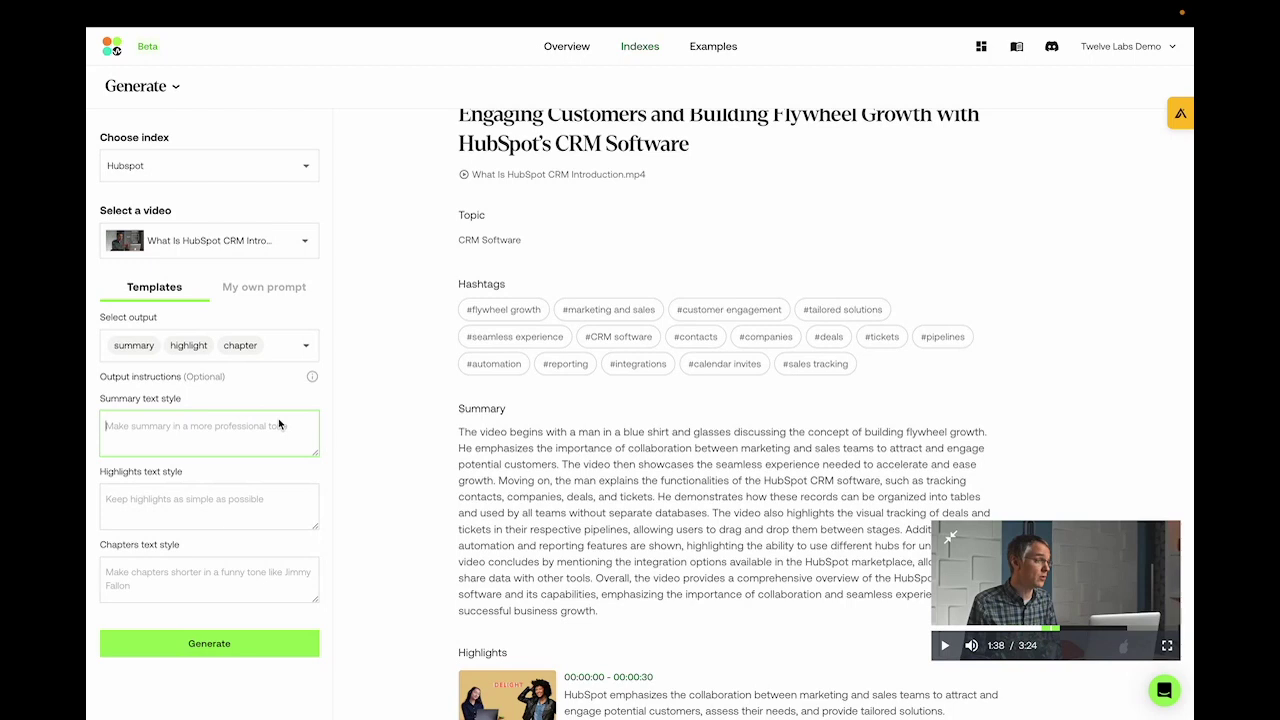
{"action": "type", "text": "make the summary into the format"}
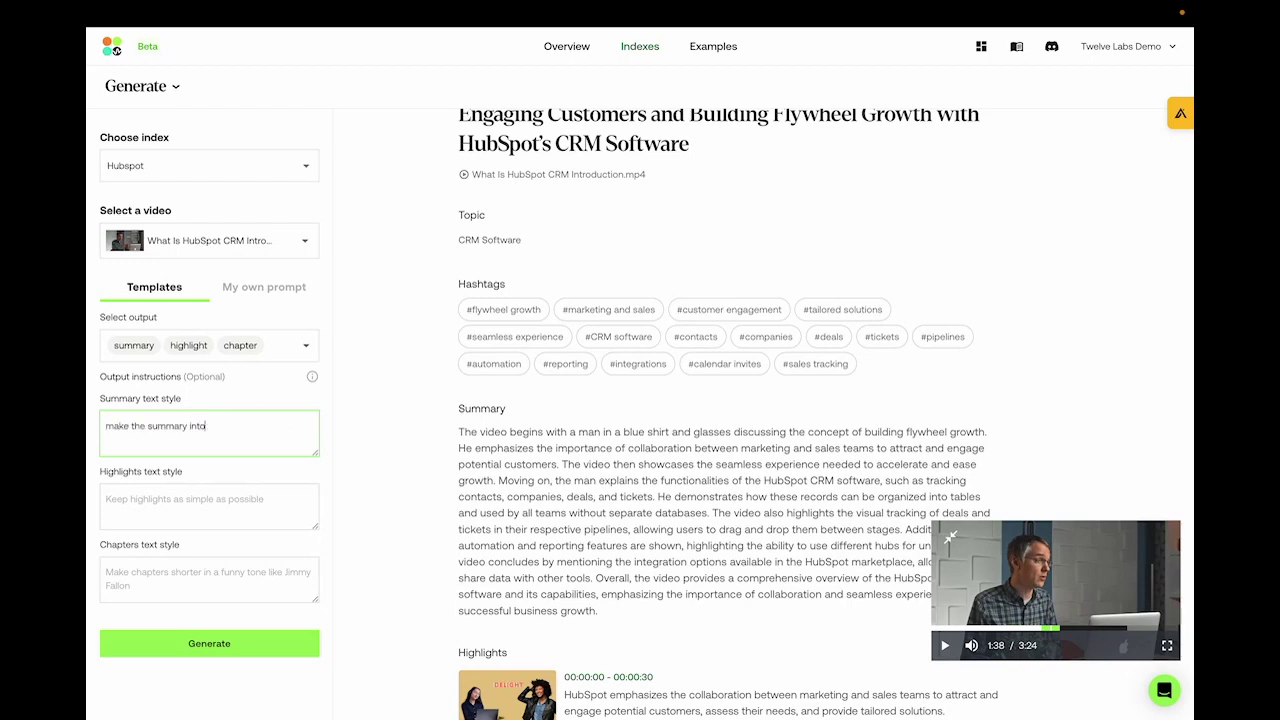
{"action": "type", "text": " of a poem"}
{"action": "key", "text": "Return"}
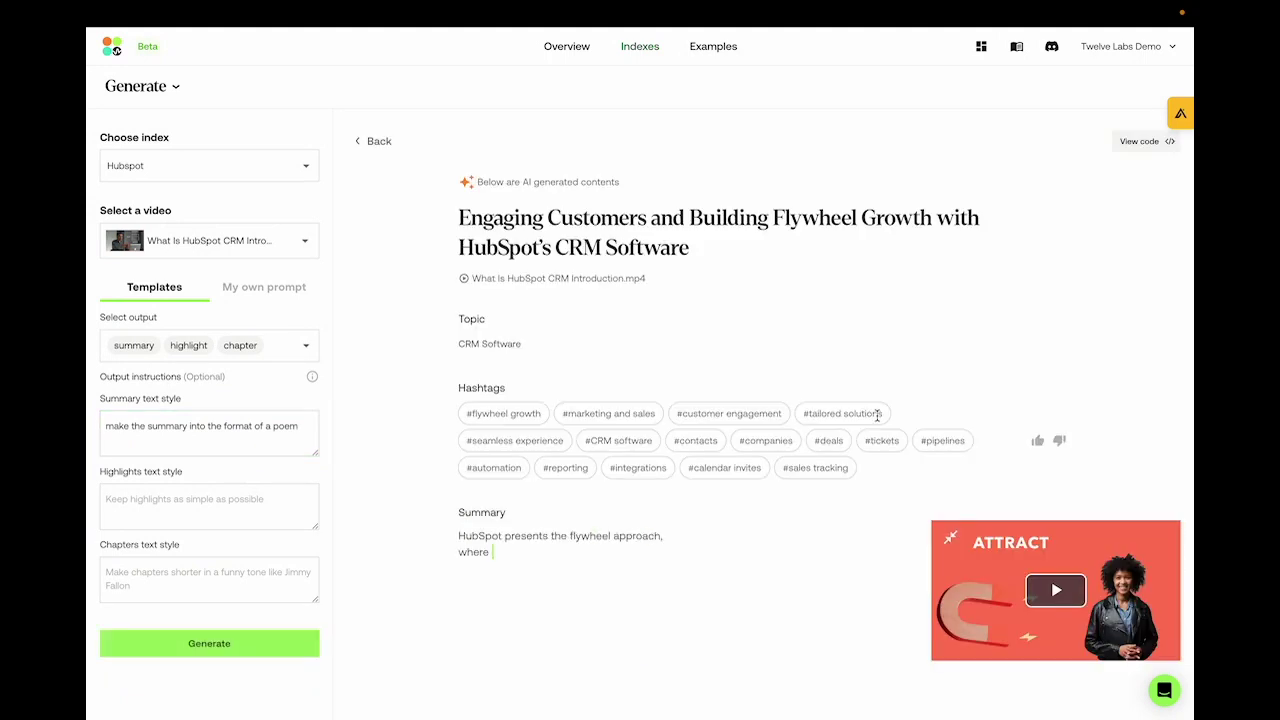
{"action": "scroll", "coordinate": [877, 415], "scroll_direction": "down", "scroll_amount": 1}
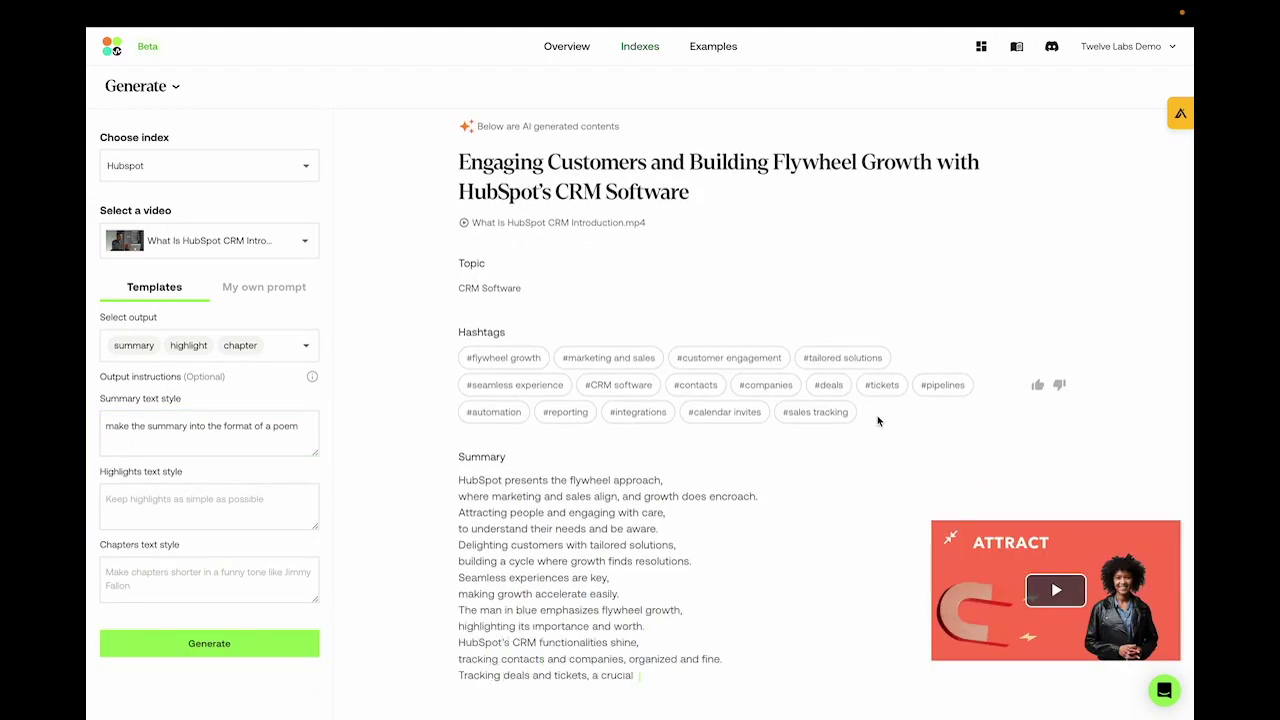
{"action": "scroll", "coordinate": [877, 421], "scroll_direction": "down", "scroll_amount": 3}
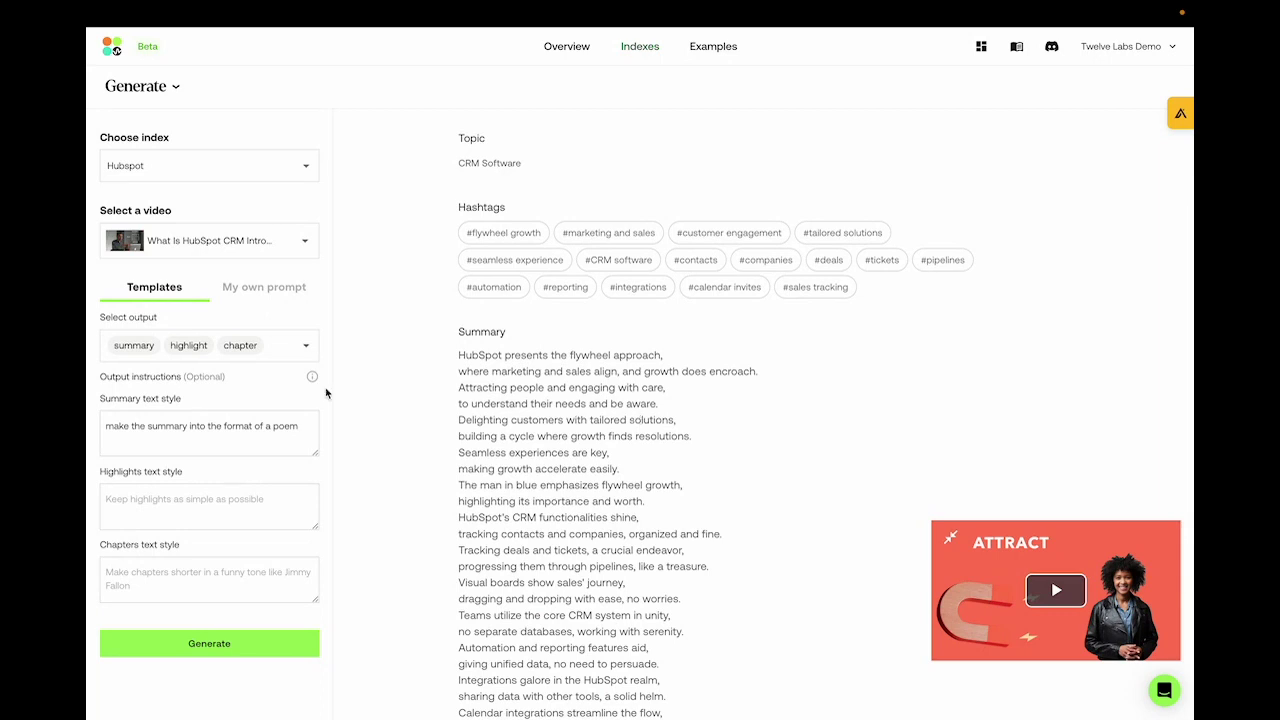
{"action": "triple_click", "coordinate": [174, 429]}
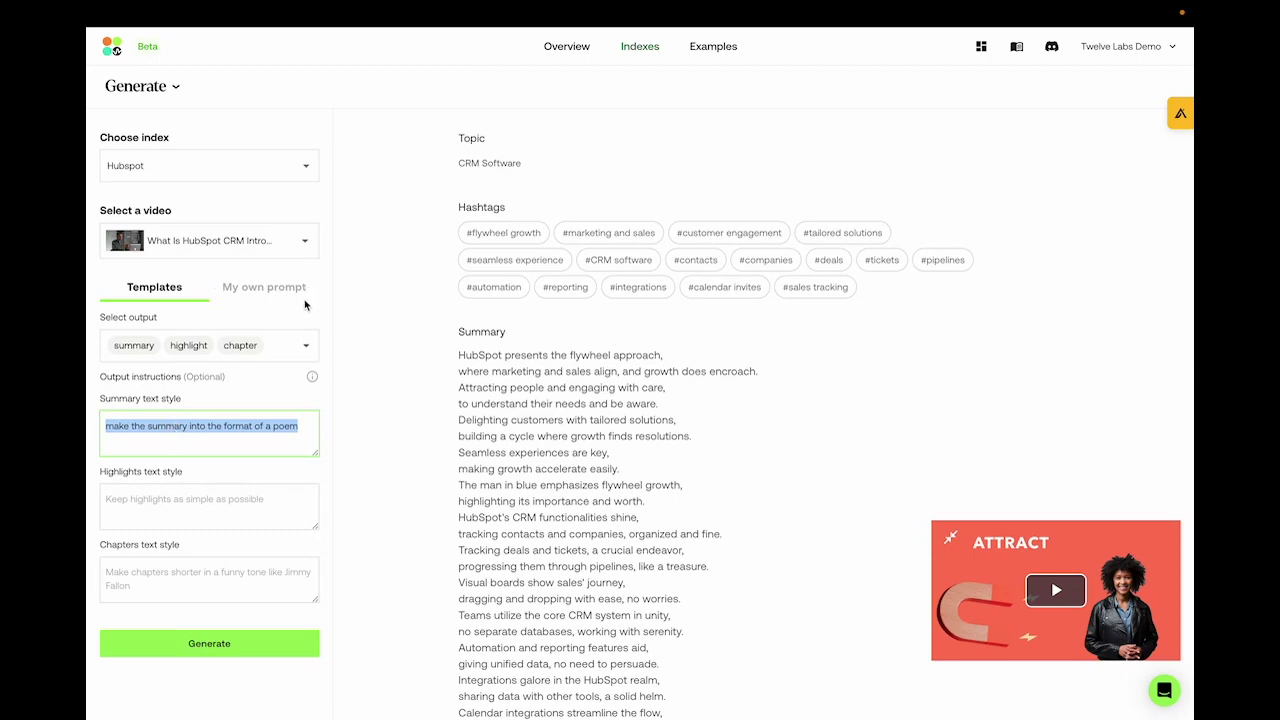
Step: Generate output from the custom prompt "Summarize the video into bulletpoints and give me some practice quiz questions" and review the result
{"action": "left_click", "coordinate": [258, 290]}
{"action": "left_click", "coordinate": [208, 338]}
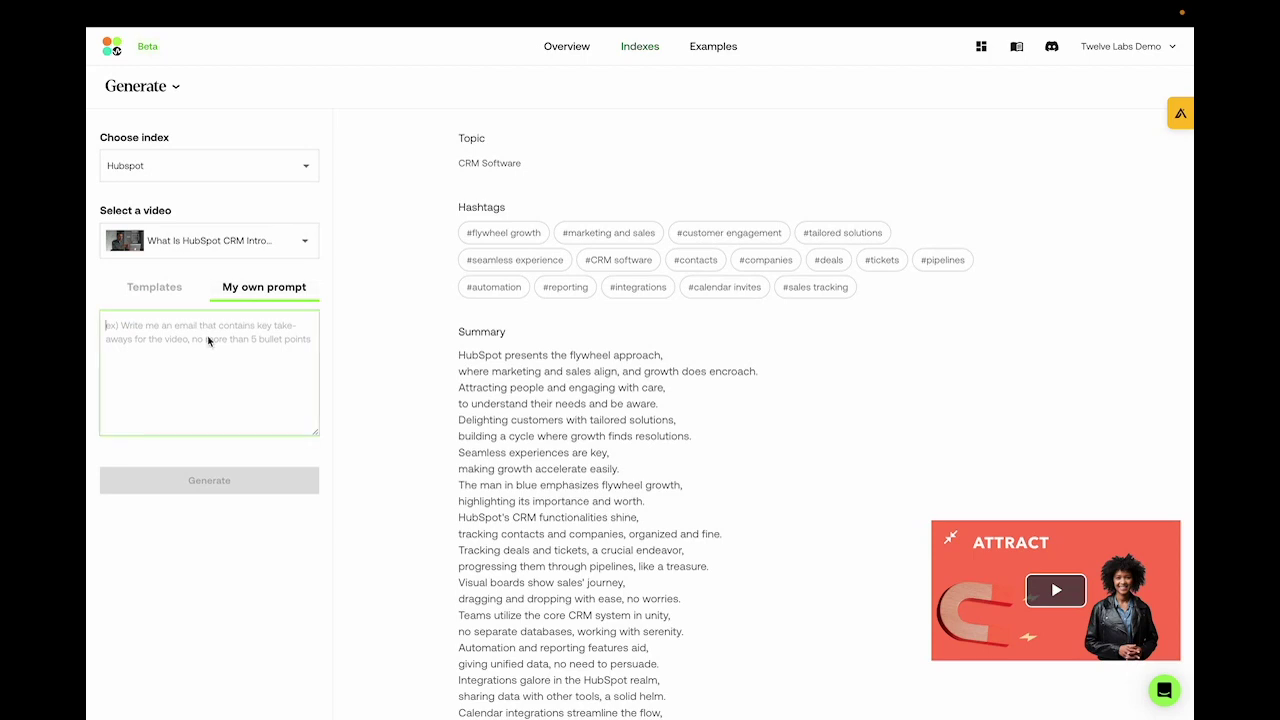
{"action": "type", "text": "Summ"}
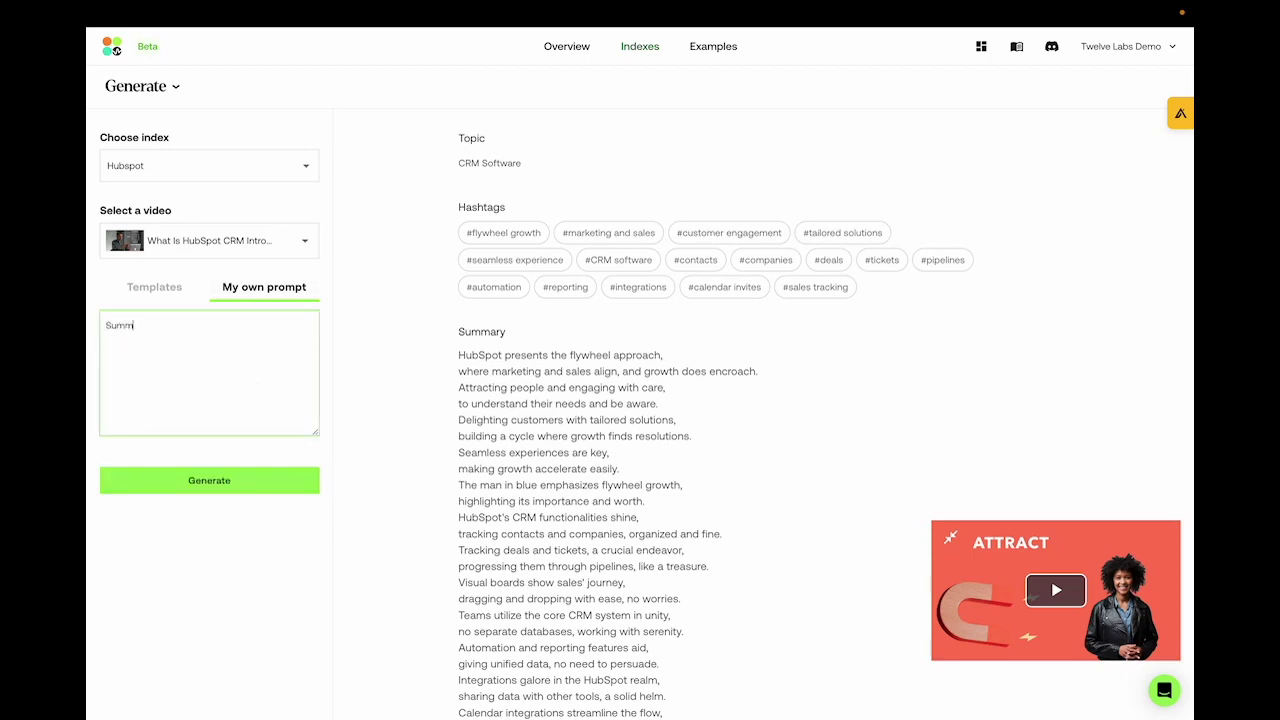
{"action": "type", "text": "arize the video into bulletpoints, and"}
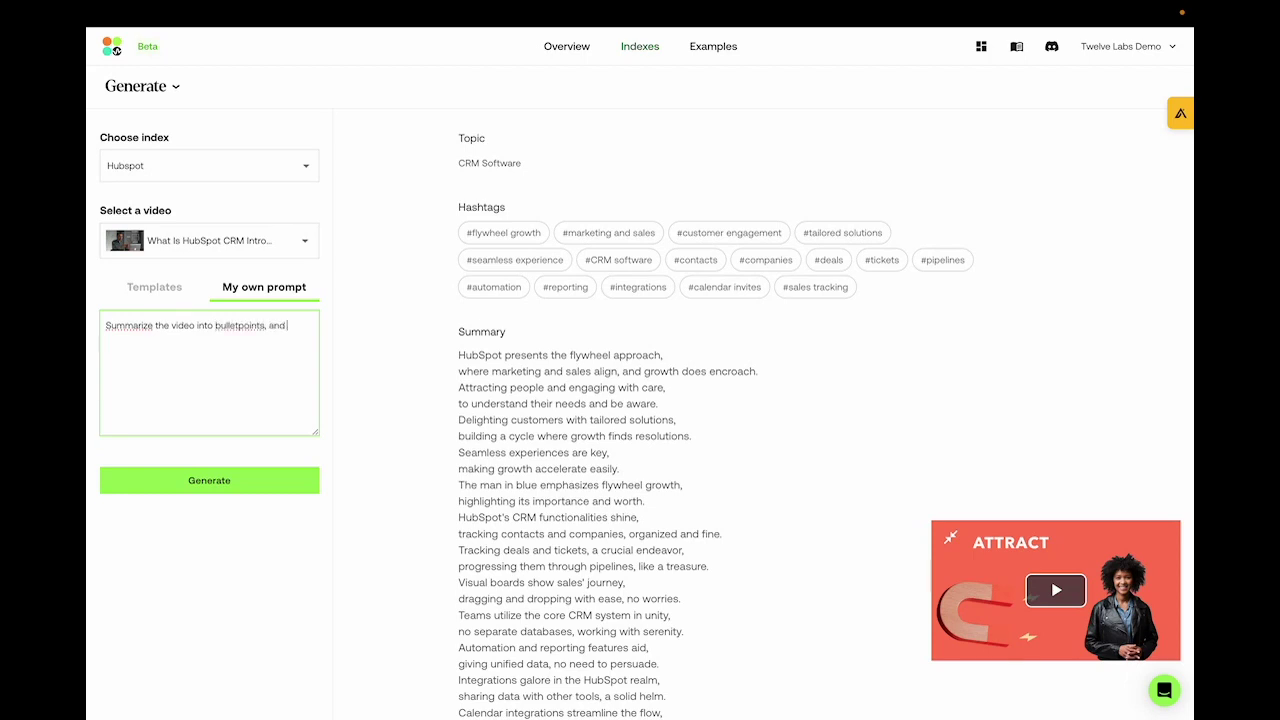
{"action": "type", "text": " give me some practice quiz questions"}
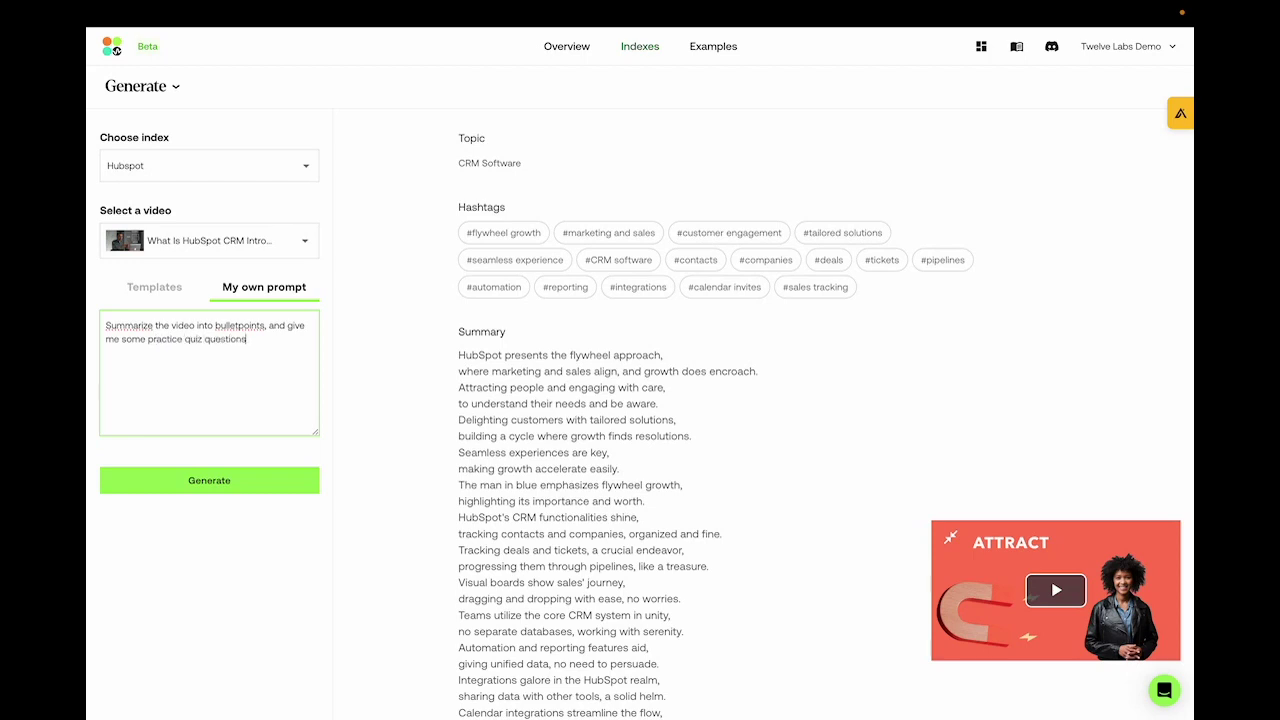
{"action": "left_click", "coordinate": [207, 479]}
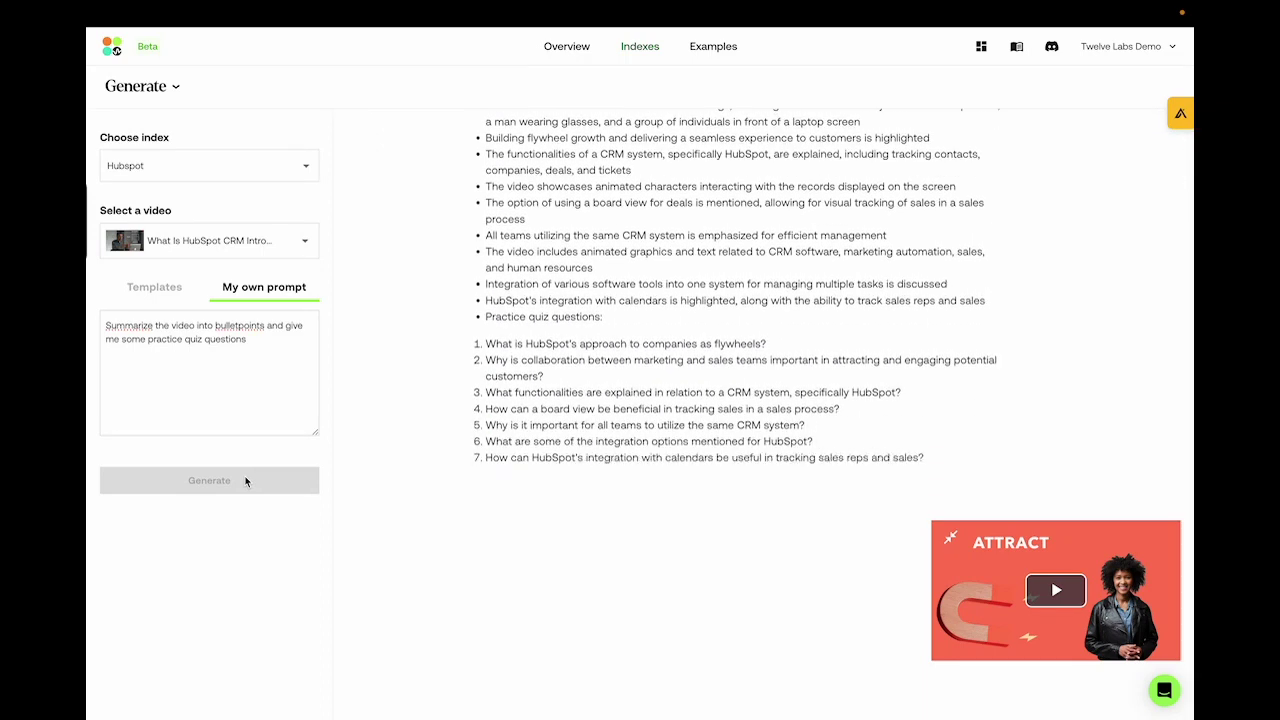
{"action": "scroll", "coordinate": [363, 371], "scroll_direction": "up", "scroll_amount": 3}
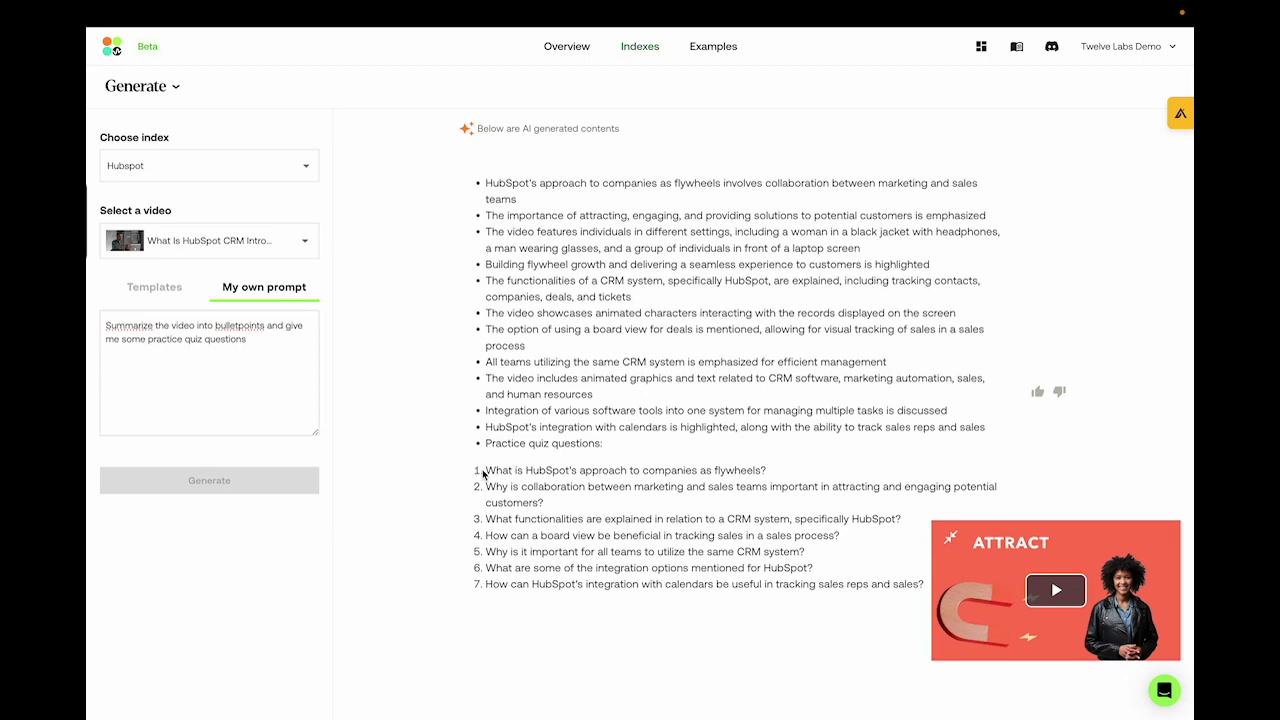
{"action": "scroll", "coordinate": [432, 329], "scroll_direction": "up", "scroll_amount": 2}
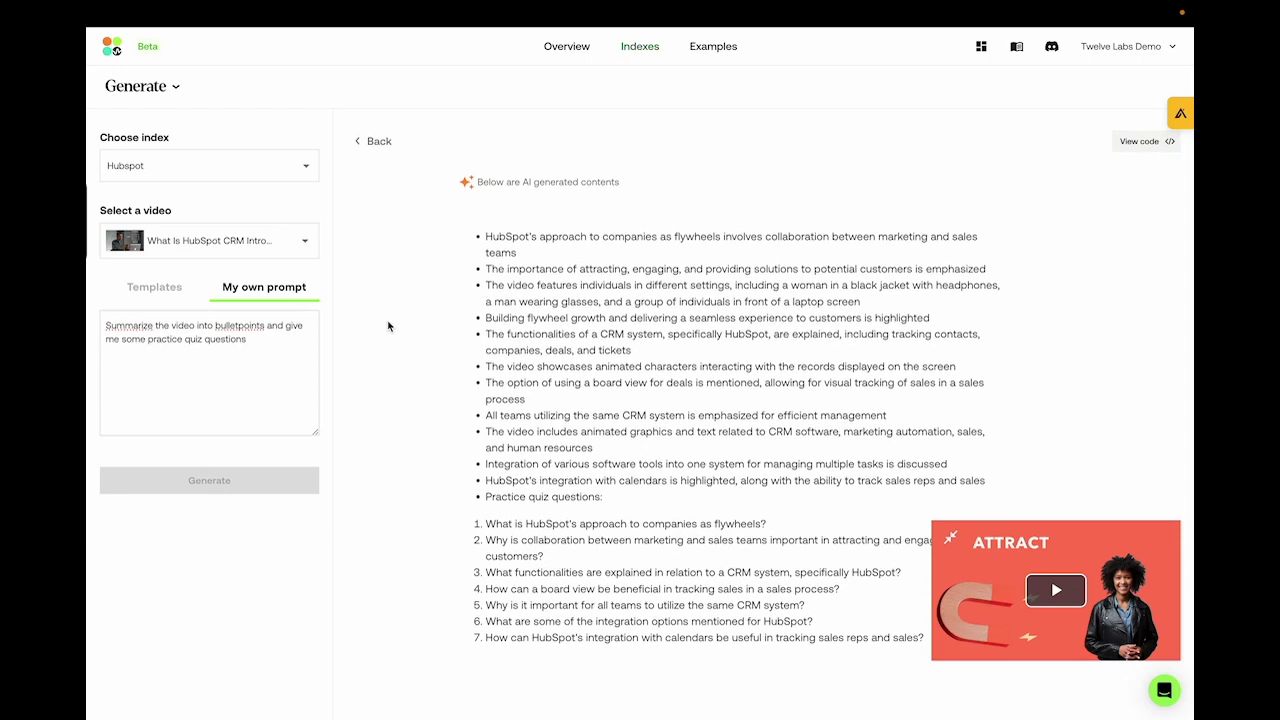
Step: Return to template-based generation, select the video YouTubers STOP Writing Titles And Descriptions ChatSpot.ai.mp4 and clear the summary text style
{"action": "left_click", "coordinate": [160, 290]}
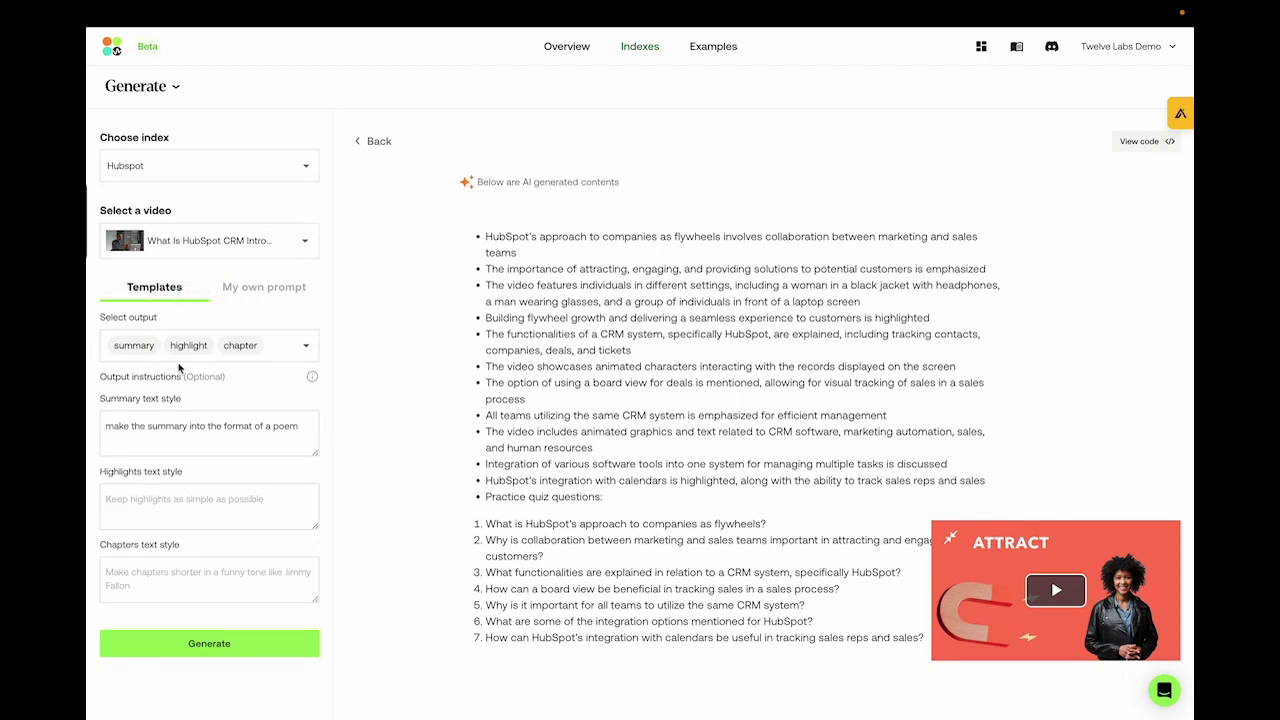
{"action": "left_click", "coordinate": [305, 244]}
{"action": "scroll", "coordinate": [262, 360], "scroll_direction": "down", "scroll_amount": 1}
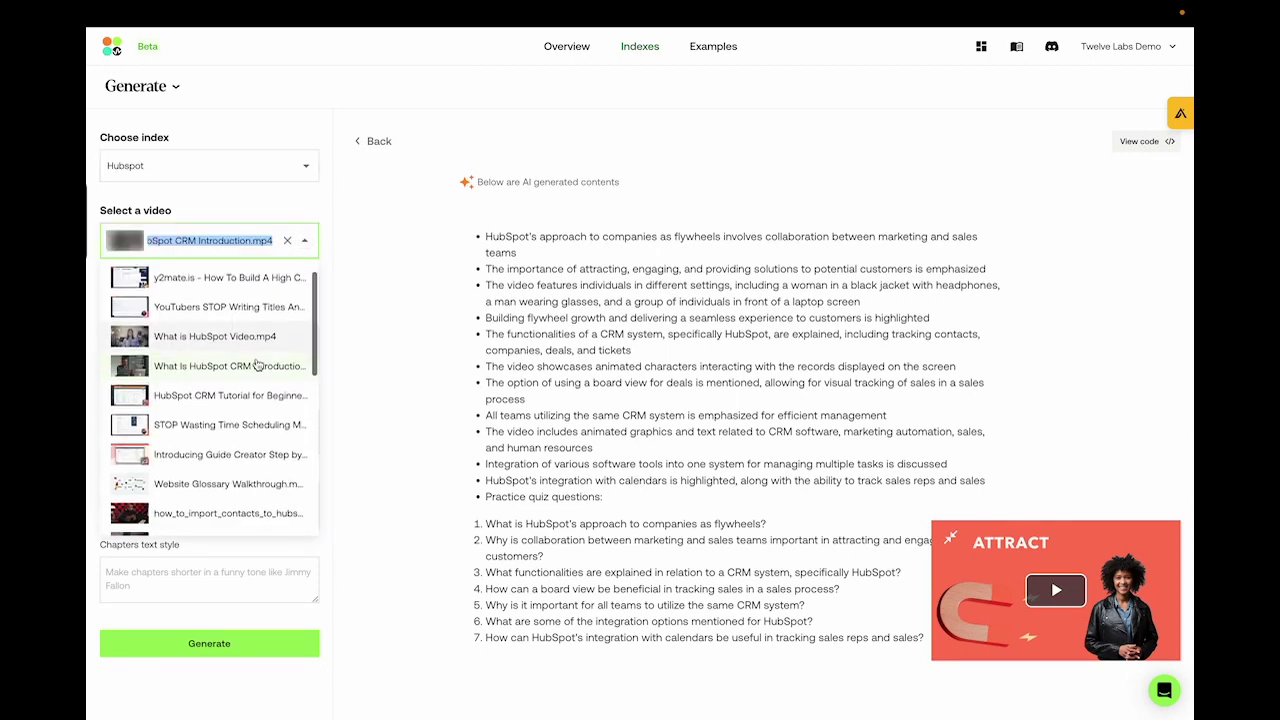
{"action": "left_click", "coordinate": [257, 309]}
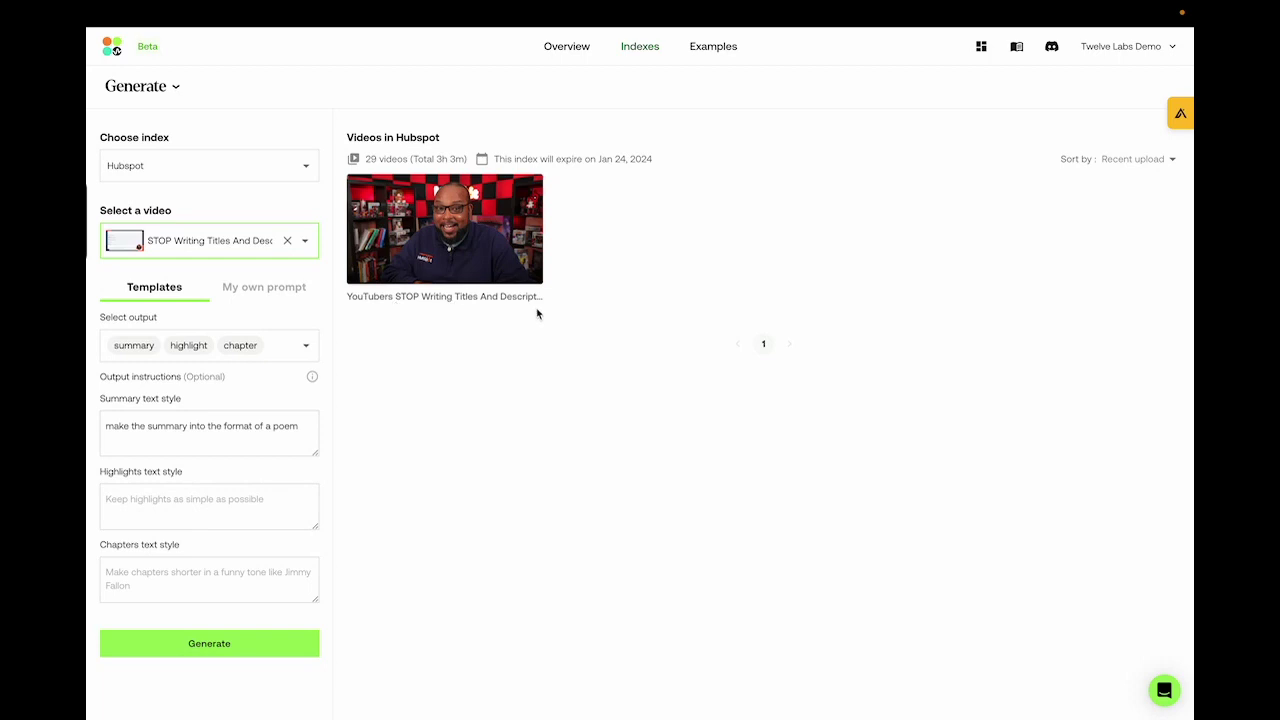
{"action": "triple_click", "coordinate": [197, 430]}
{"action": "key", "text": "BackSpace"}
Step: Set the highlights text style to "make the highlights into 3 sections" and the chapters text style to "generate the chapters as detailed as possible"
{"action": "left_click", "coordinate": [161, 505]}
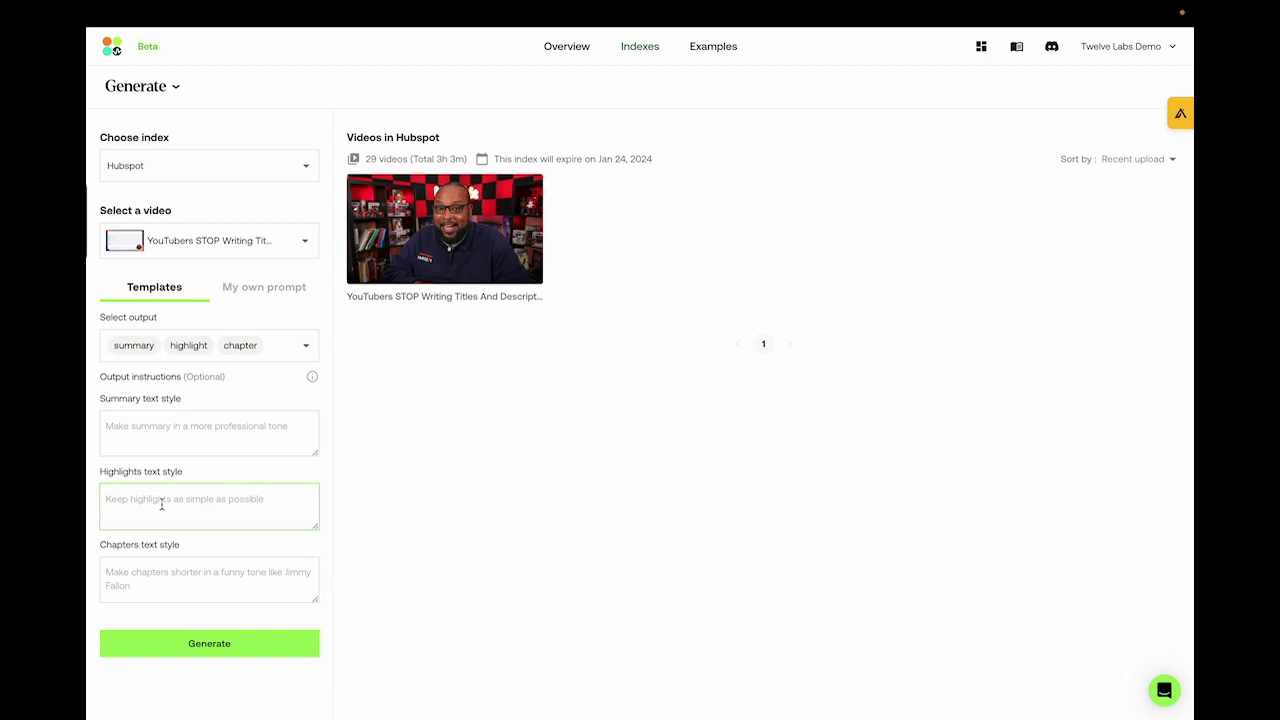
{"action": "type", "text": "make the hi"}
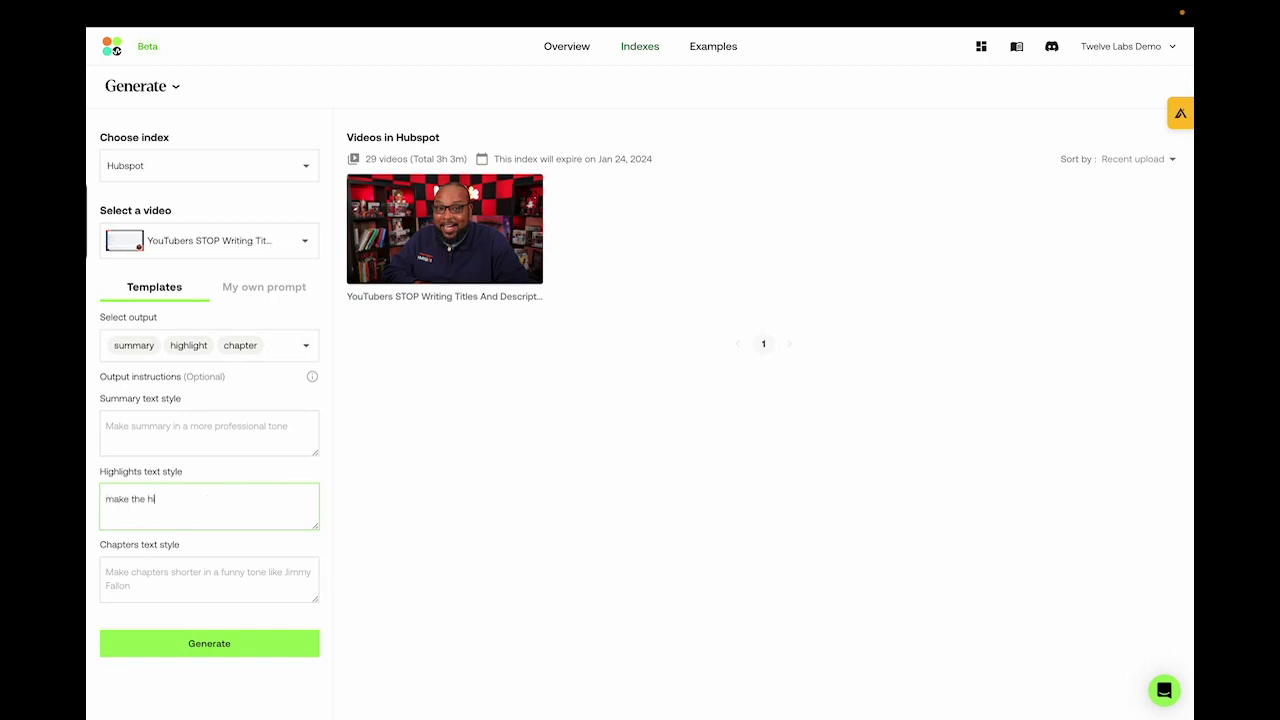
{"action": "type", "text": "ghlights into 3 sections"}
{"action": "left_click", "coordinate": [140, 591]}
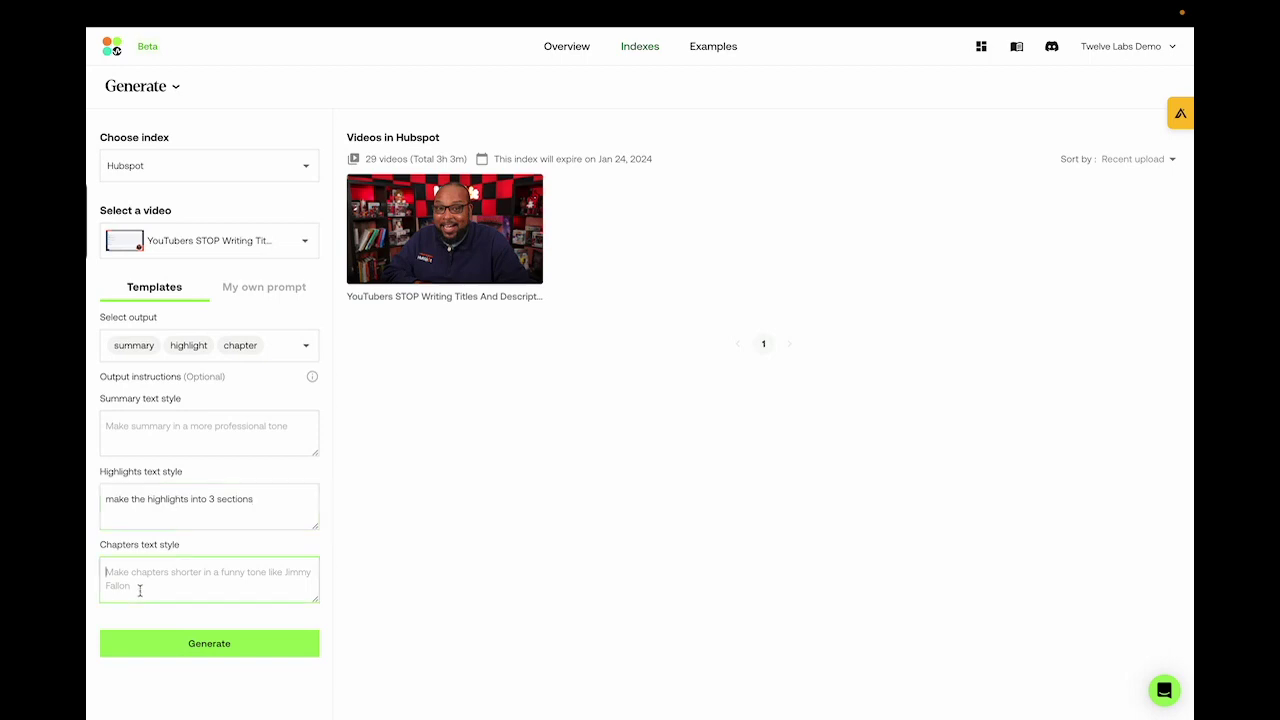
{"action": "type", "text": "geneat"}
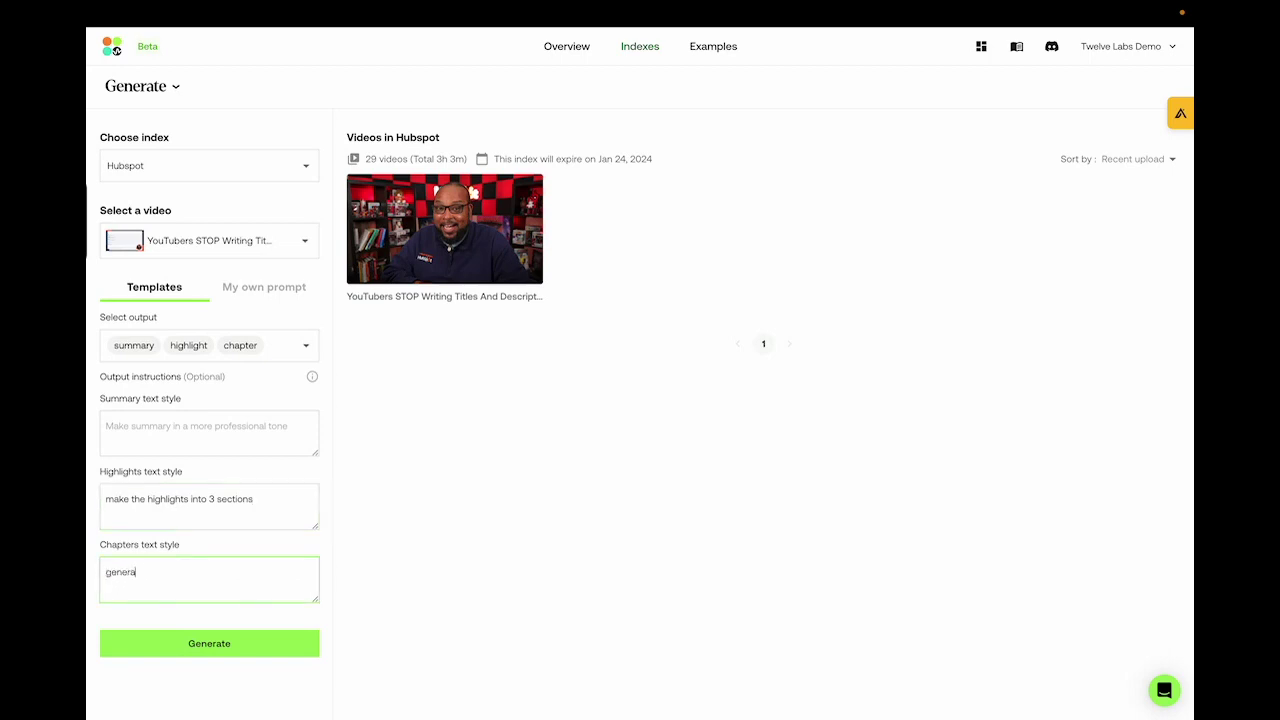
{"action": "type", "text": "te the chapters as detailed as possivb"}
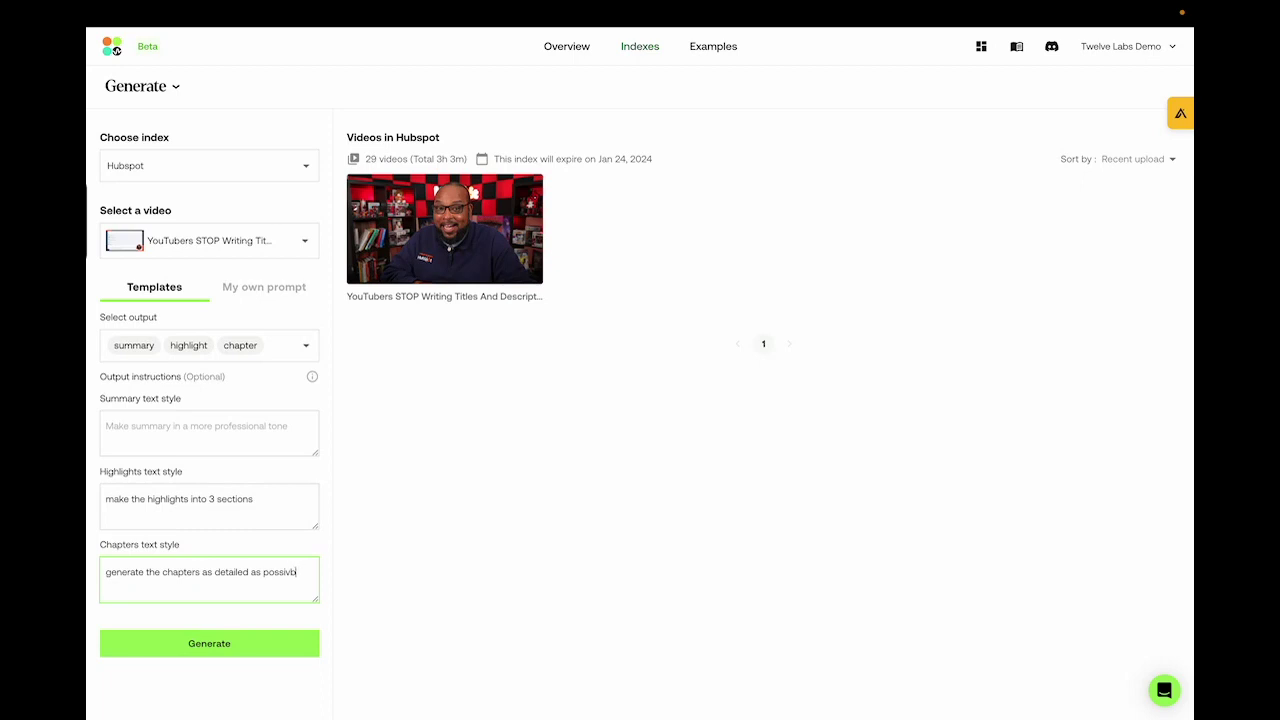
Step: Set the summary text style to "Summarize the video into 3 sentences, focusing on the important concepts" and generate the content
{"action": "left_click", "coordinate": [230, 435]}
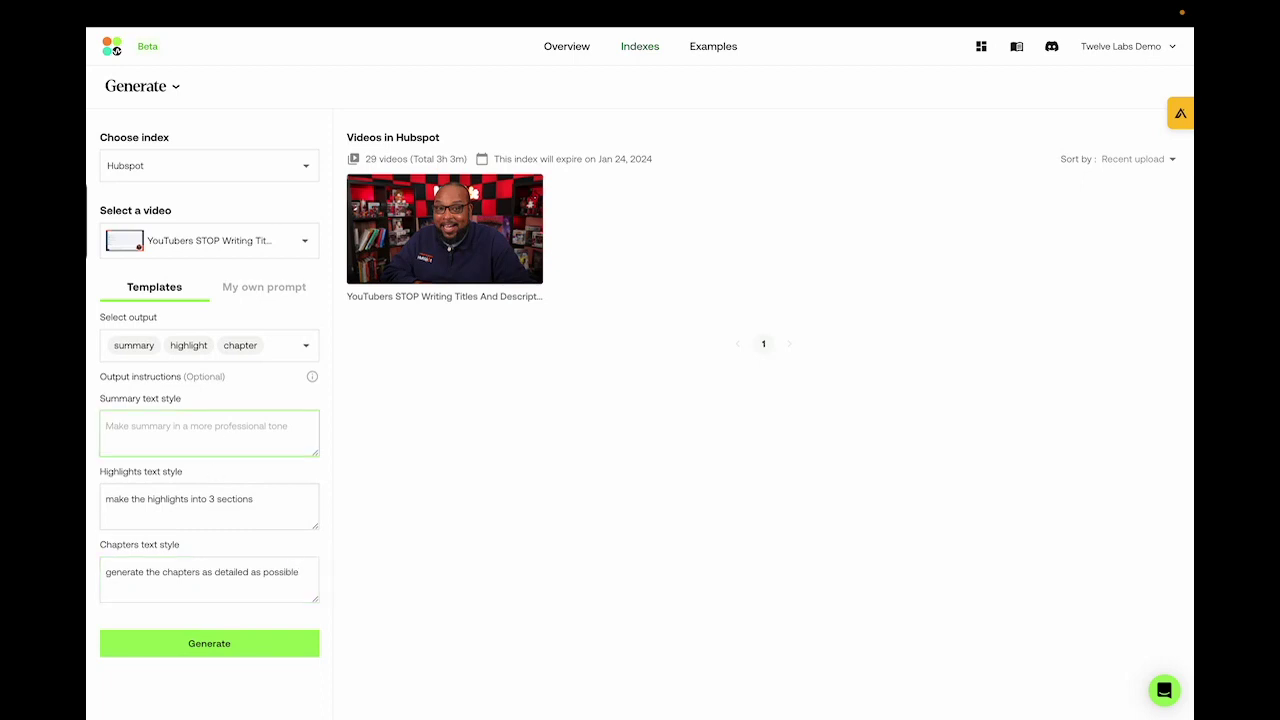
{"action": "type", "text": "Summ"}
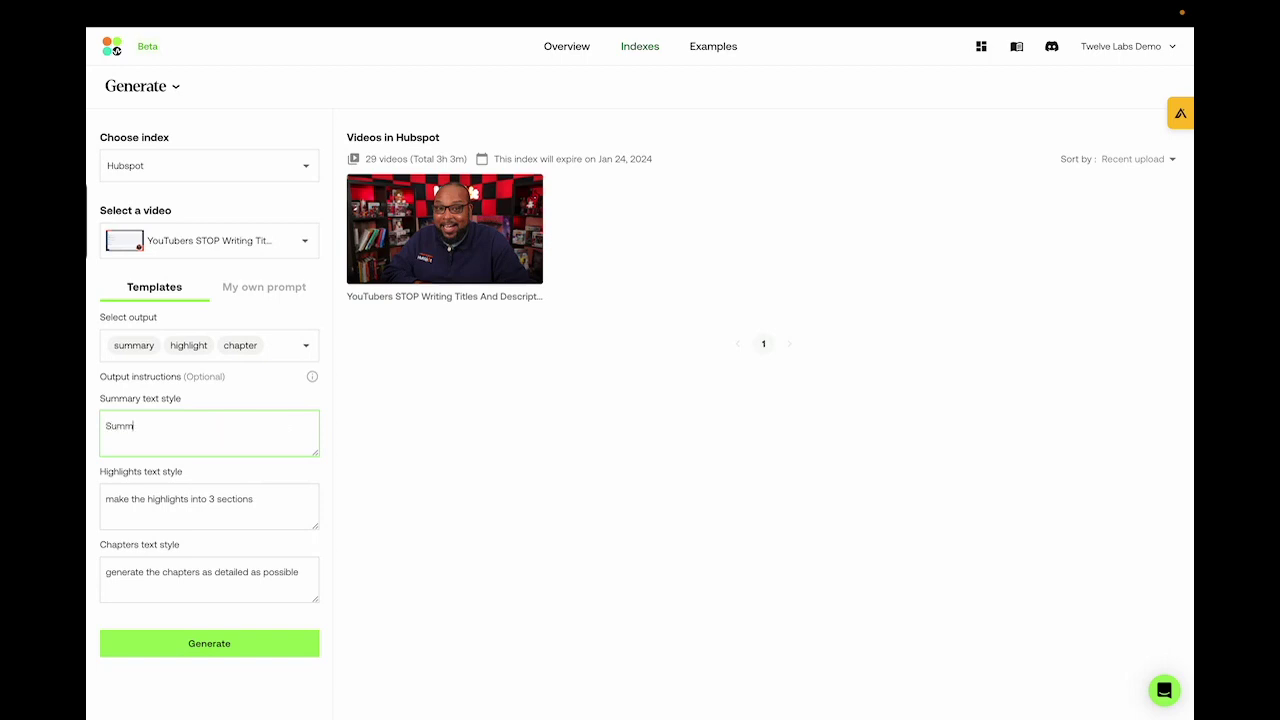
{"action": "type", "text": "arize the video into 3 sentences, focusing on the impor"}
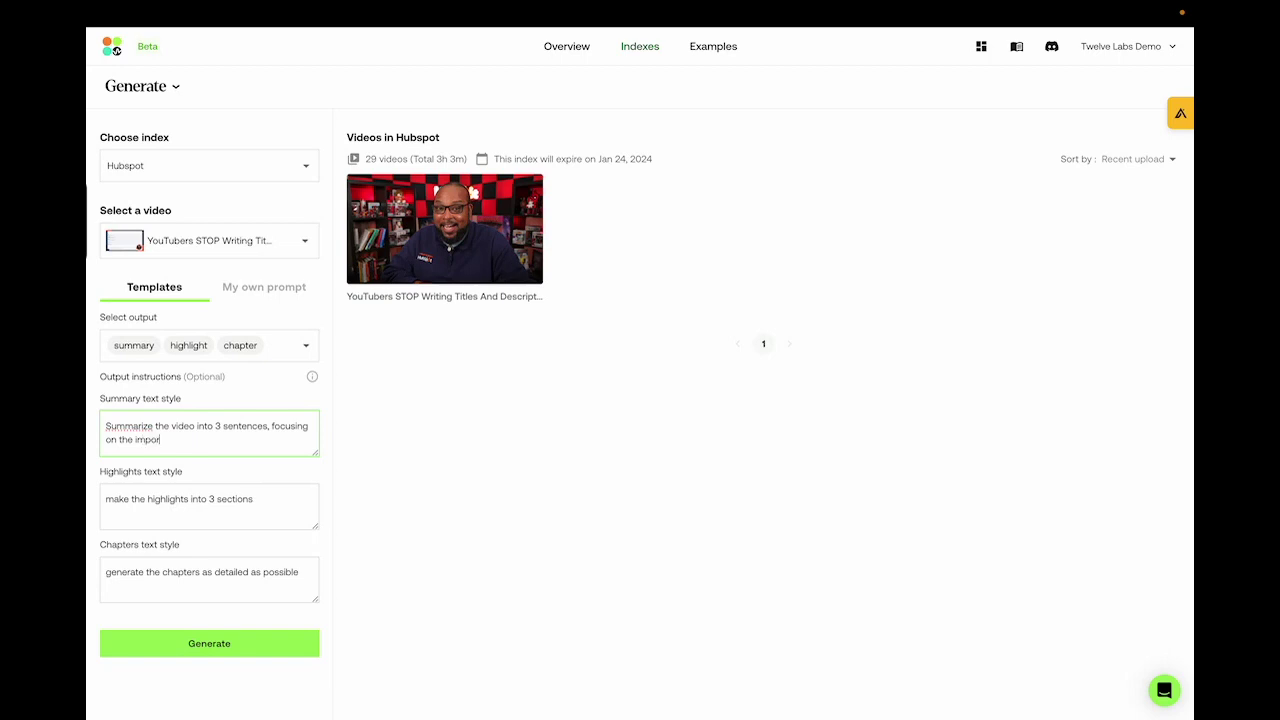
{"action": "type", "text": "tant concepts"}
{"action": "left_click", "coordinate": [187, 643]}
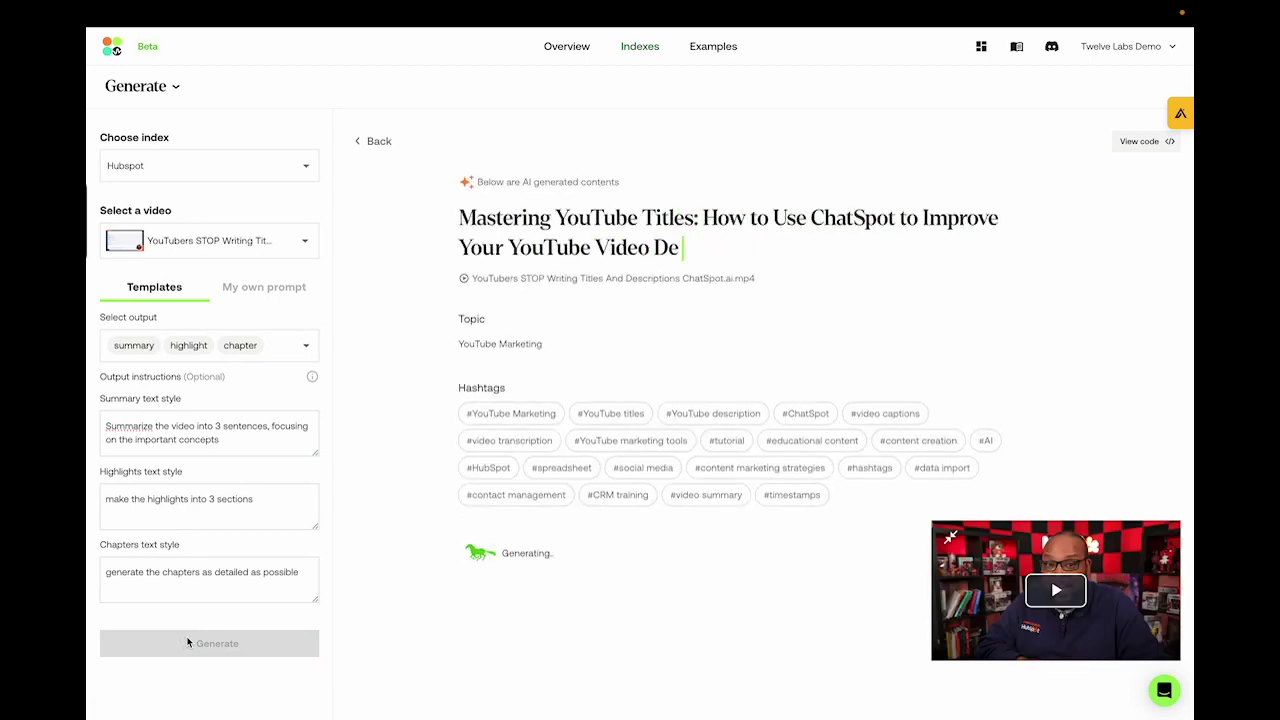
Step: Read through the generated summary, highlights and chapters of the ChatSpot video, marking the summary text while reading
{"action": "scroll", "coordinate": [374, 554], "scroll_direction": "down", "scroll_amount": 3}
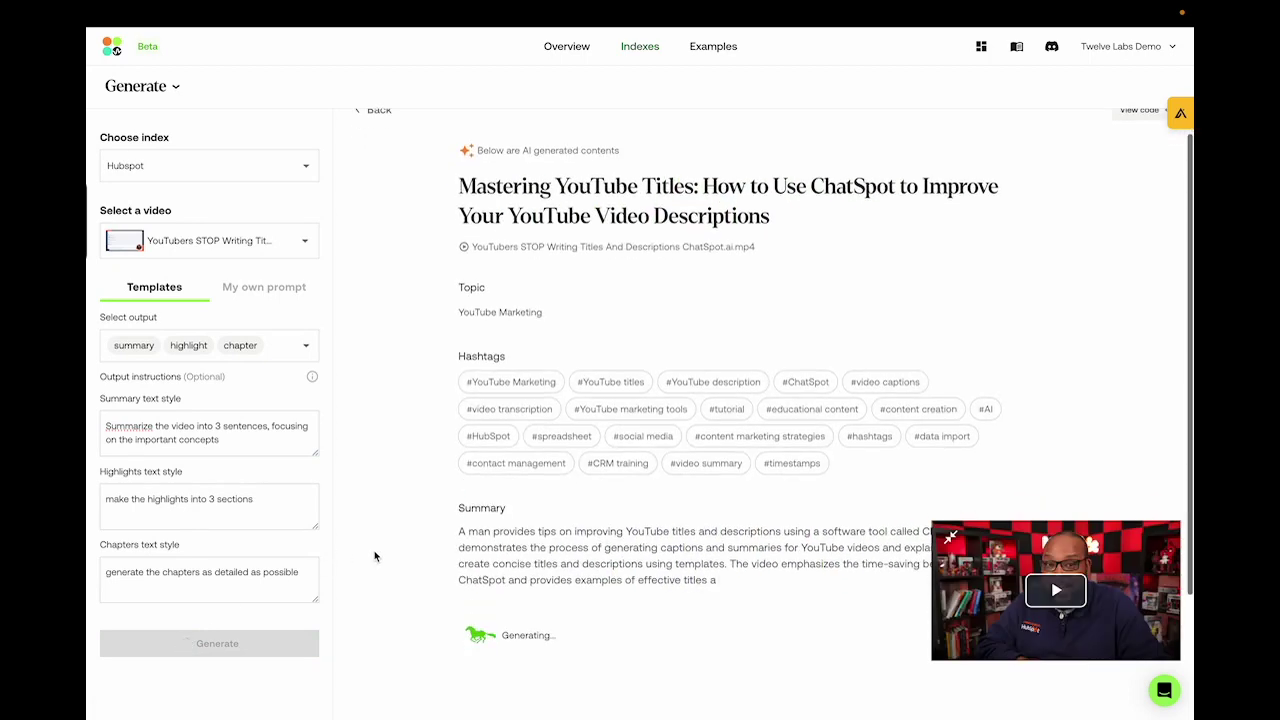
{"action": "scroll", "coordinate": [679, 442], "scroll_direction": "down", "scroll_amount": 1}
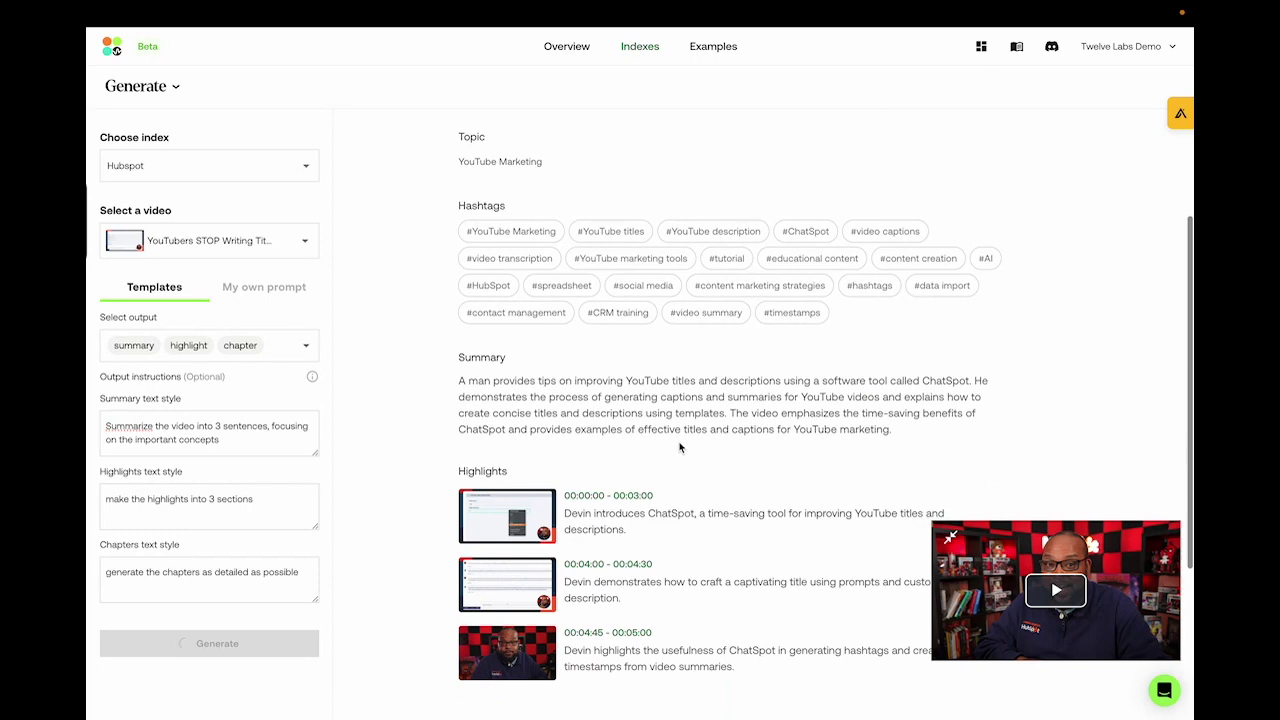
{"action": "left_click_drag", "start_coordinate": [457, 380], "coordinate": [872, 459]}
{"action": "left_click", "coordinate": [775, 444]}
{"action": "scroll", "coordinate": [775, 440], "scroll_direction": "down", "scroll_amount": 3}
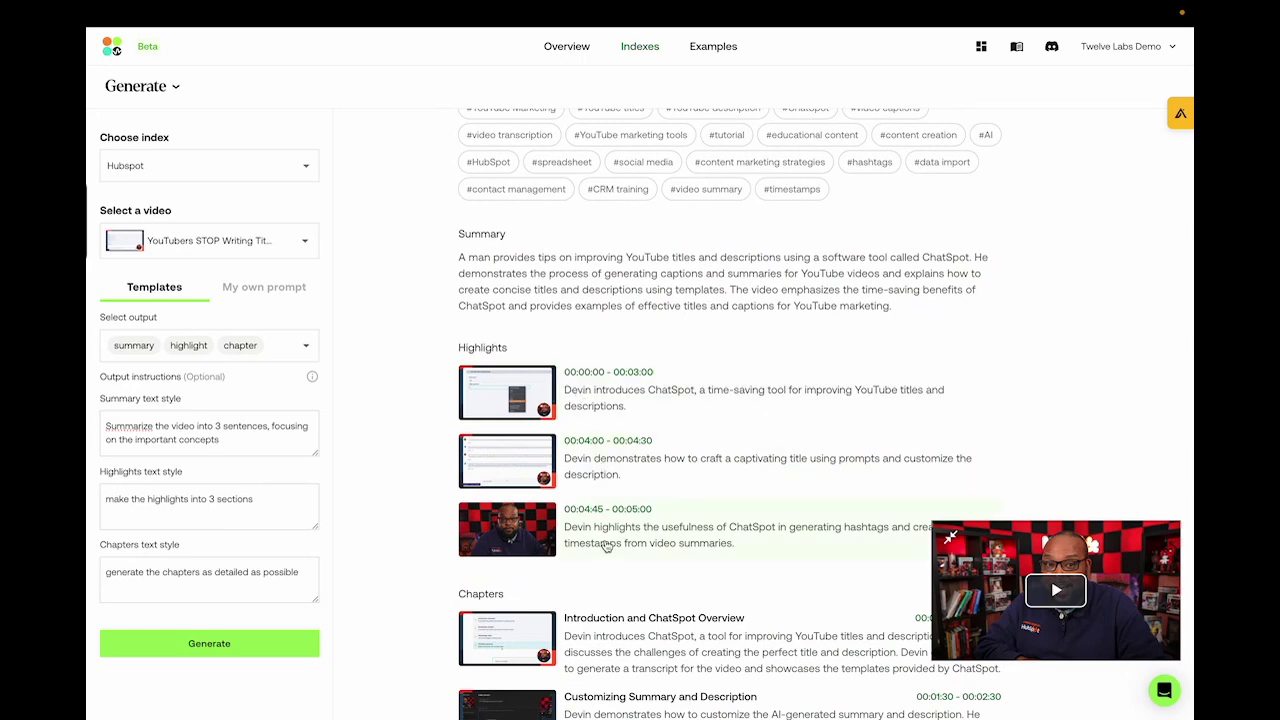
{"action": "scroll", "coordinate": [633, 398], "scroll_direction": "down", "scroll_amount": 8}
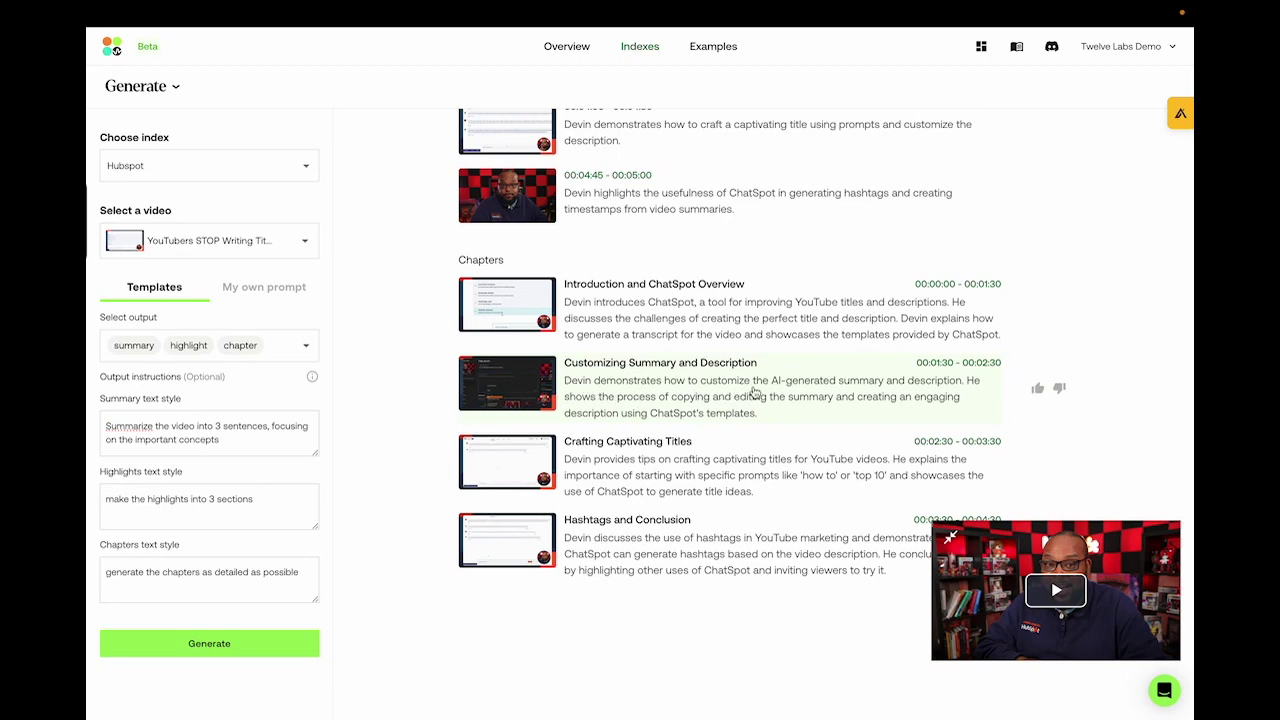
Step: Play the "Customizing Summary and Description" chapter, pause it, and look over the highlights and chapters again
{"action": "left_click", "coordinate": [640, 367]}
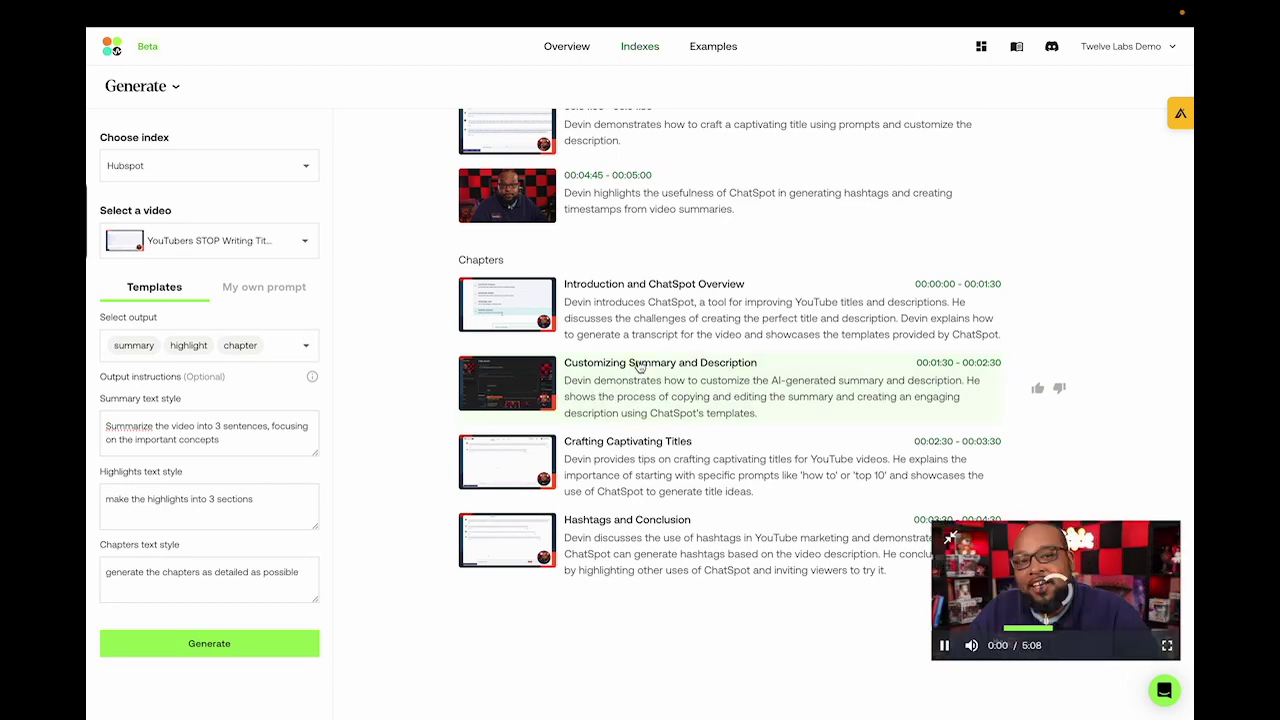
{"action": "left_click", "coordinate": [945, 648]}
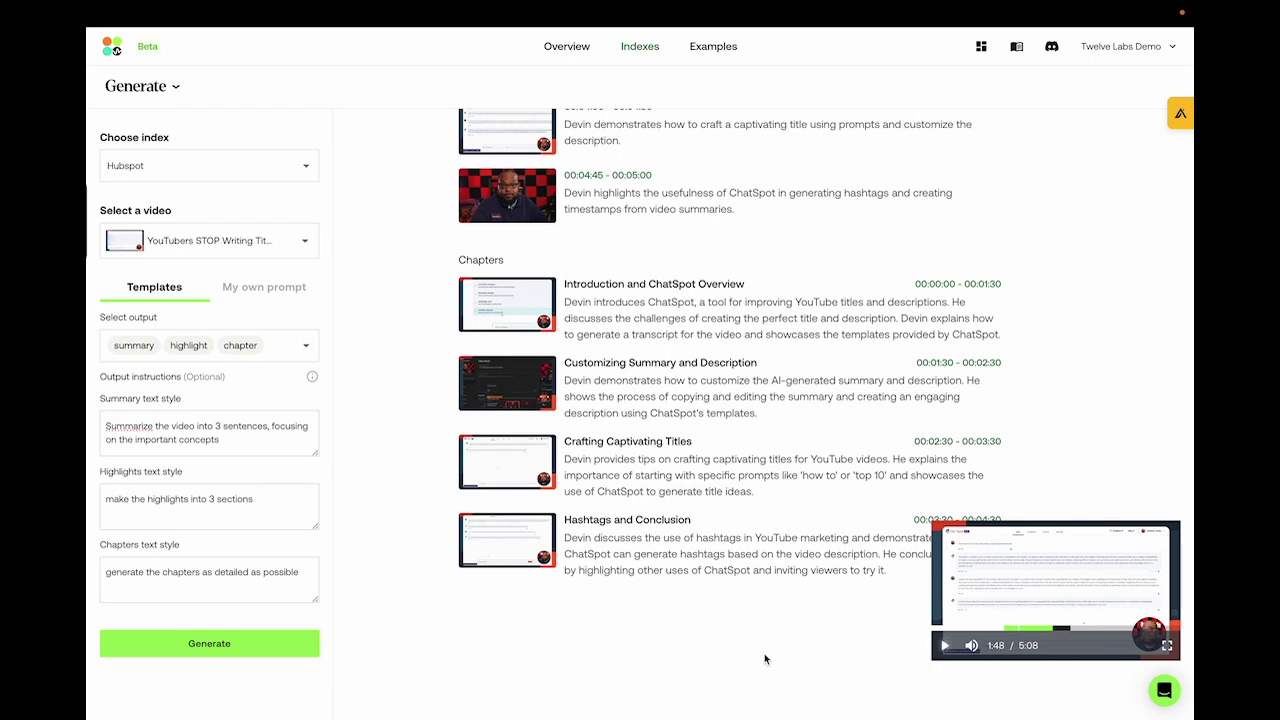
{"action": "scroll", "coordinate": [684, 311], "scroll_direction": "down", "scroll_amount": 1}
{"action": "scroll", "coordinate": [684, 311], "scroll_direction": "up", "scroll_amount": 3}
{"action": "scroll", "coordinate": [684, 311], "scroll_direction": "down", "scroll_amount": 2}
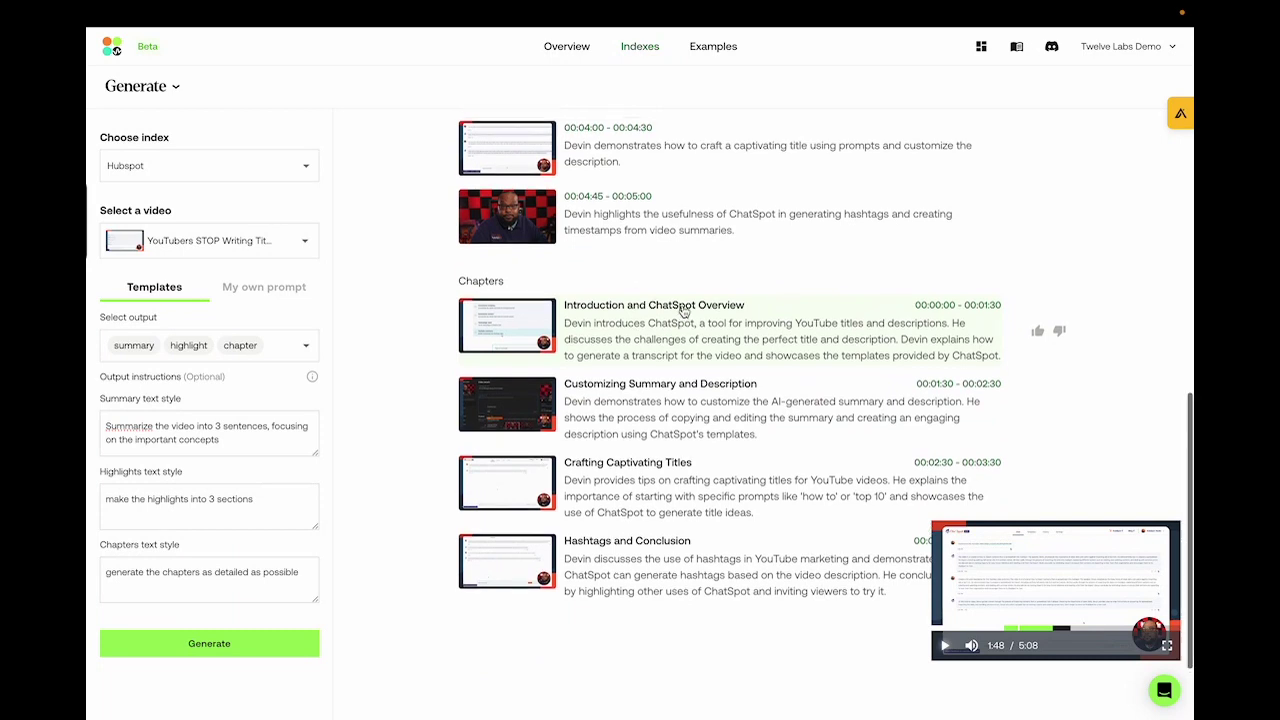
{"action": "scroll", "coordinate": [683, 310], "scroll_direction": "up", "scroll_amount": 1}
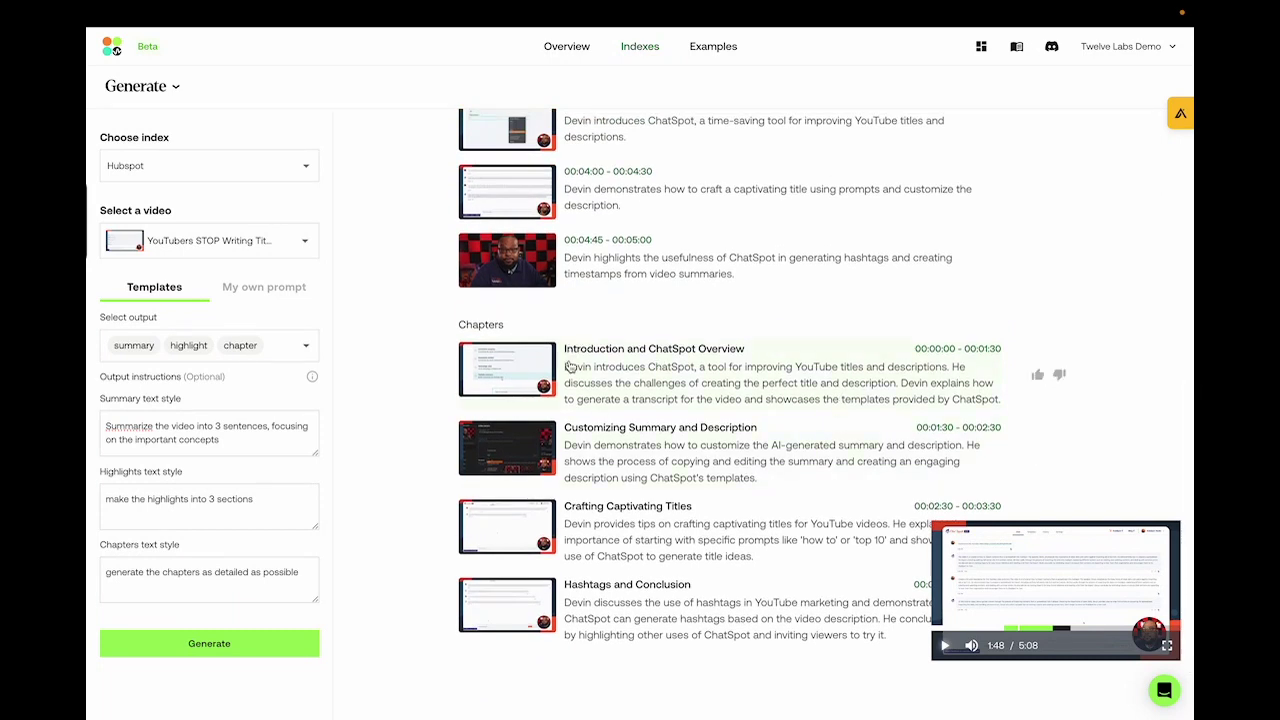
Step: Clear the current video selection and open the list of videos in the Hubspot index
{"action": "scroll", "coordinate": [567, 366], "scroll_direction": "up", "scroll_amount": 10}
{"action": "left_click", "coordinate": [209, 240]}
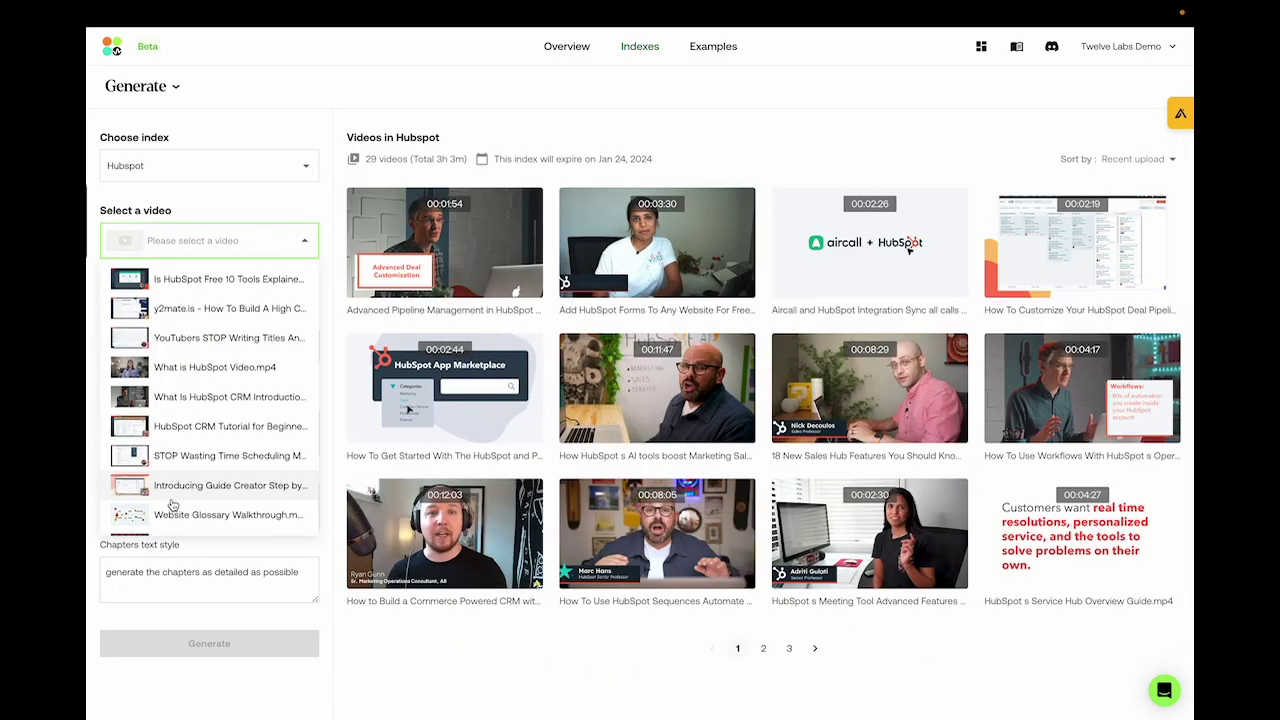